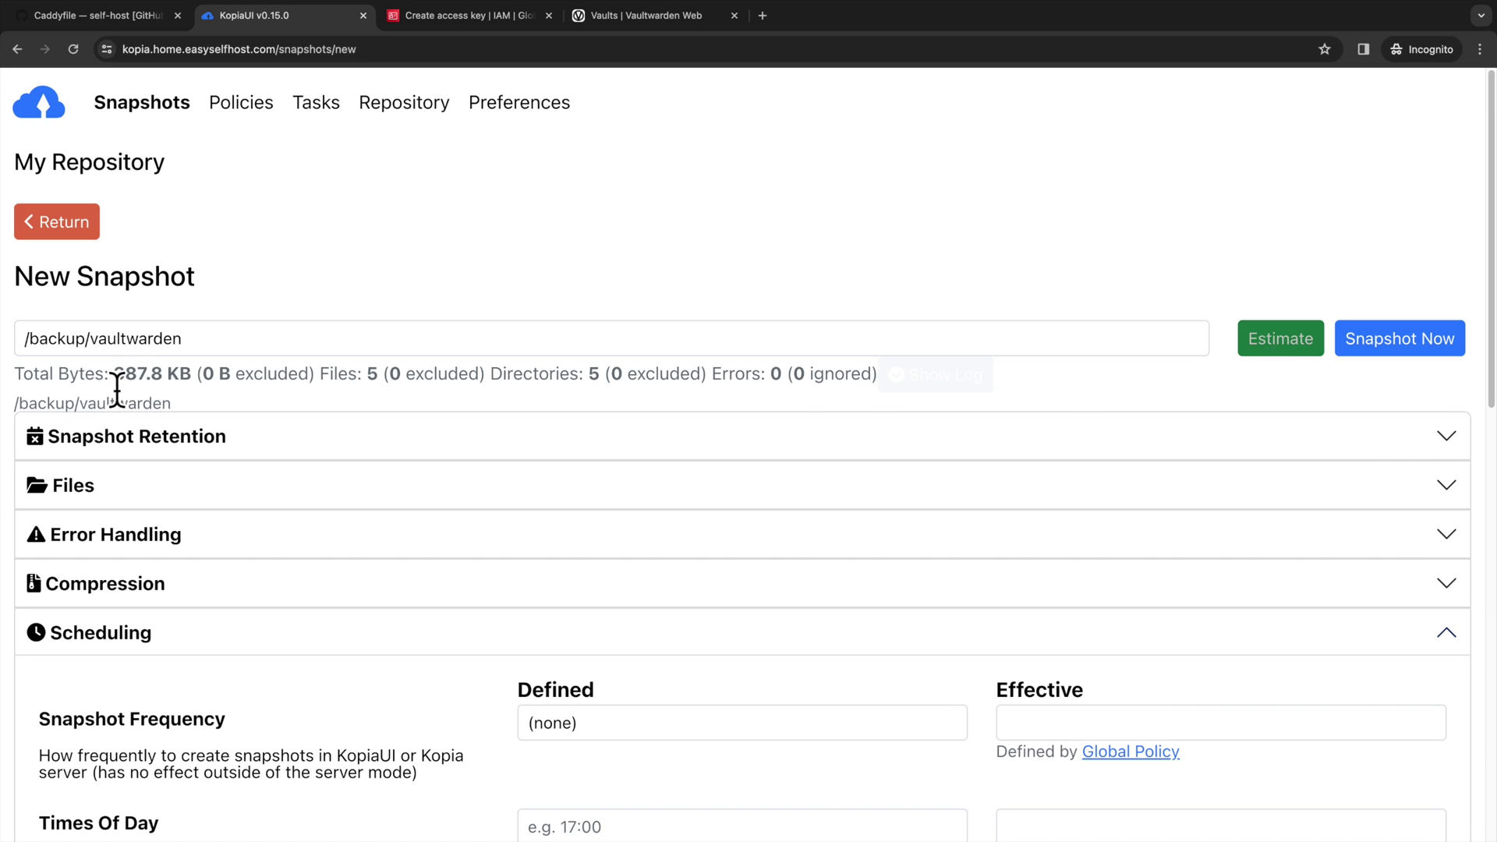
Step: Enter 00:00 as the daily snapshot time for /backup/vaultwarden
left_click_drag(117, 388, 200, 390)
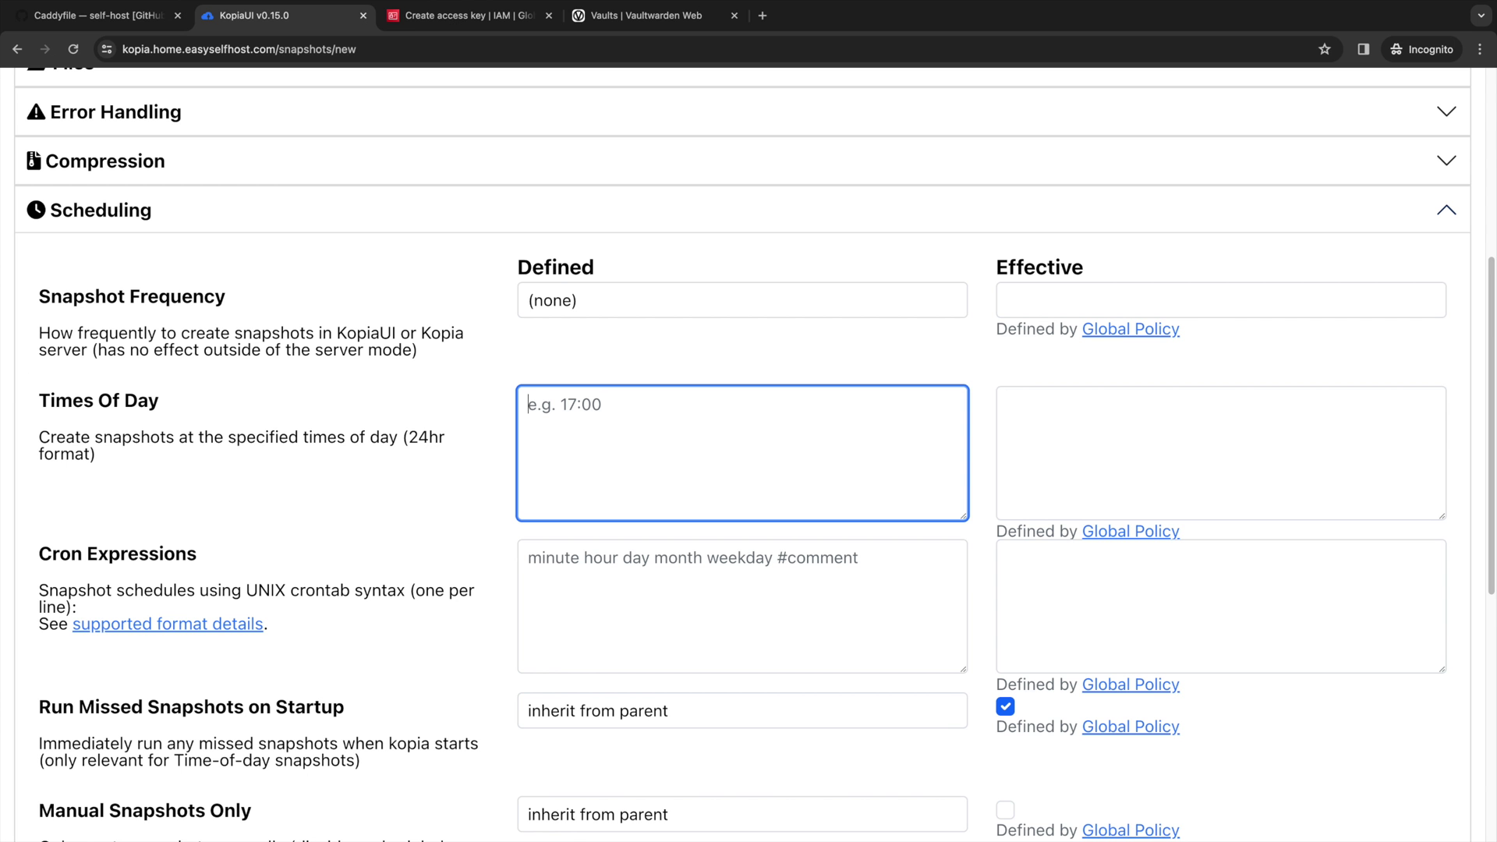
type("00:00")
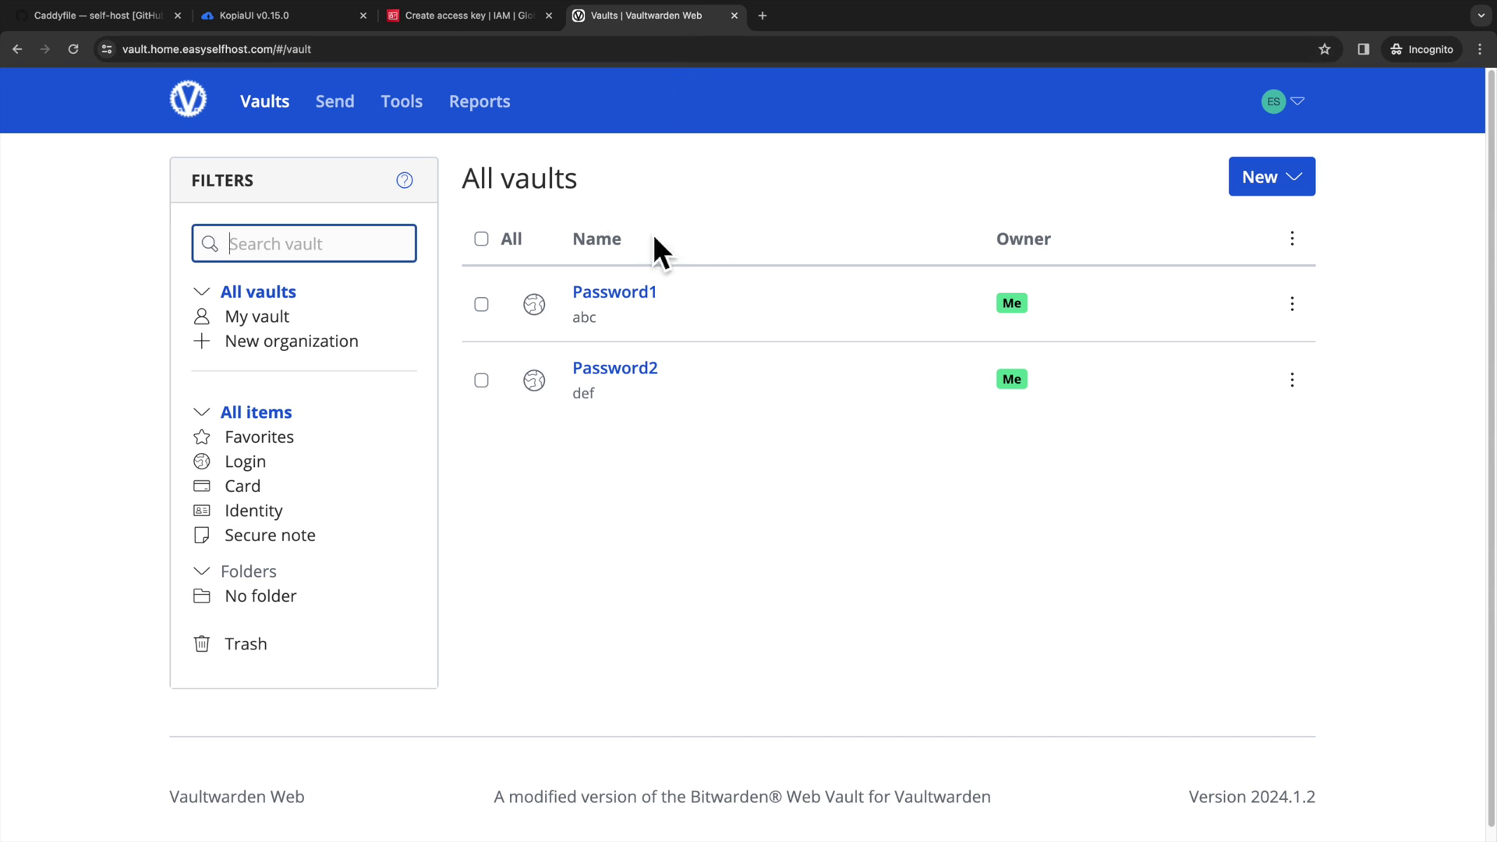
Step: Switch from the Vaultwarden vault back to the KopiaUI browser tab
left_click(273, 22)
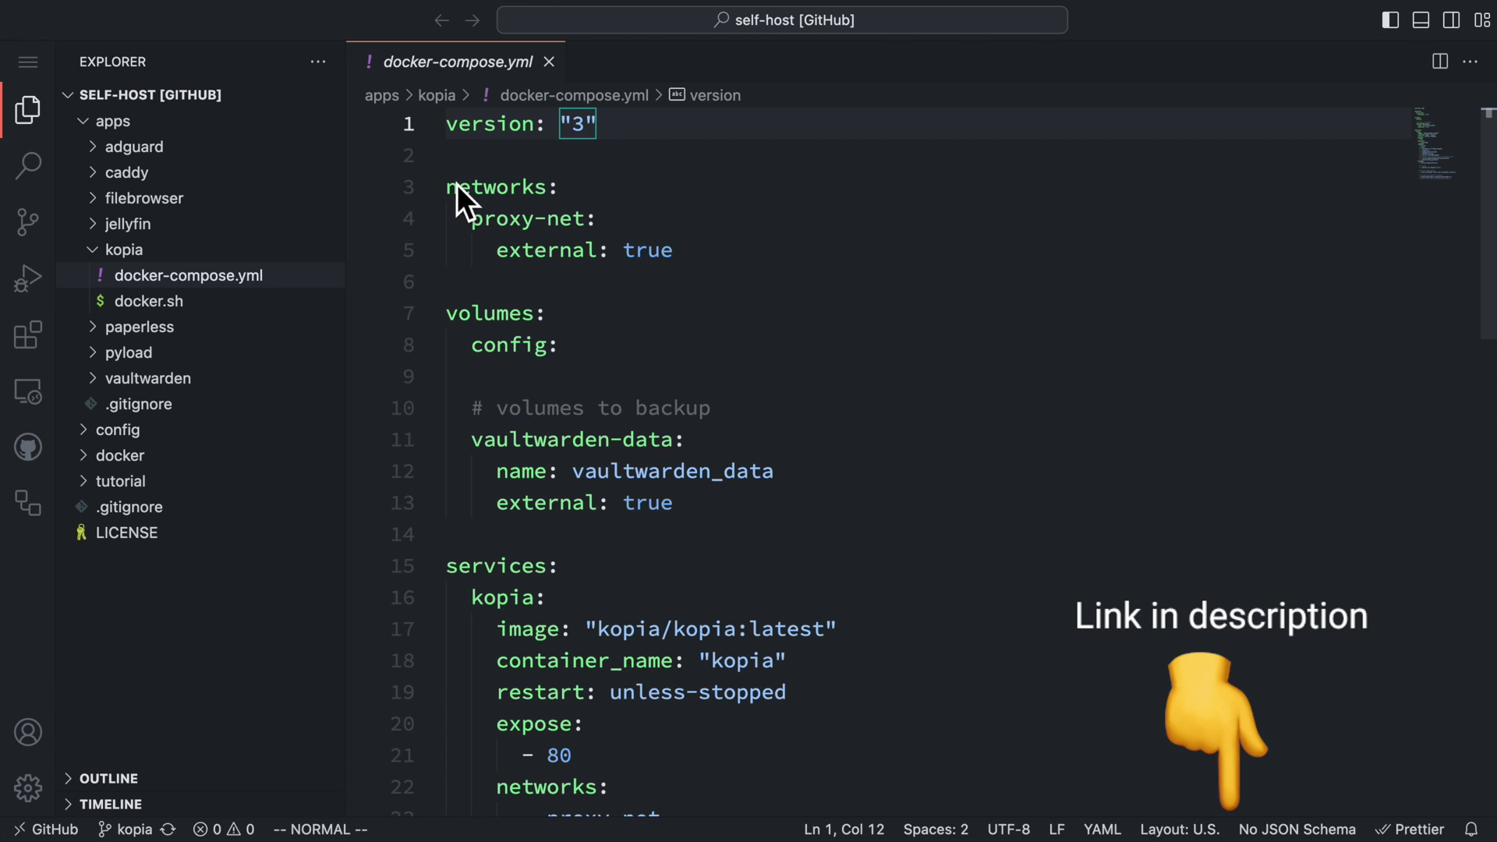
left_click_drag(453, 189, 718, 263)
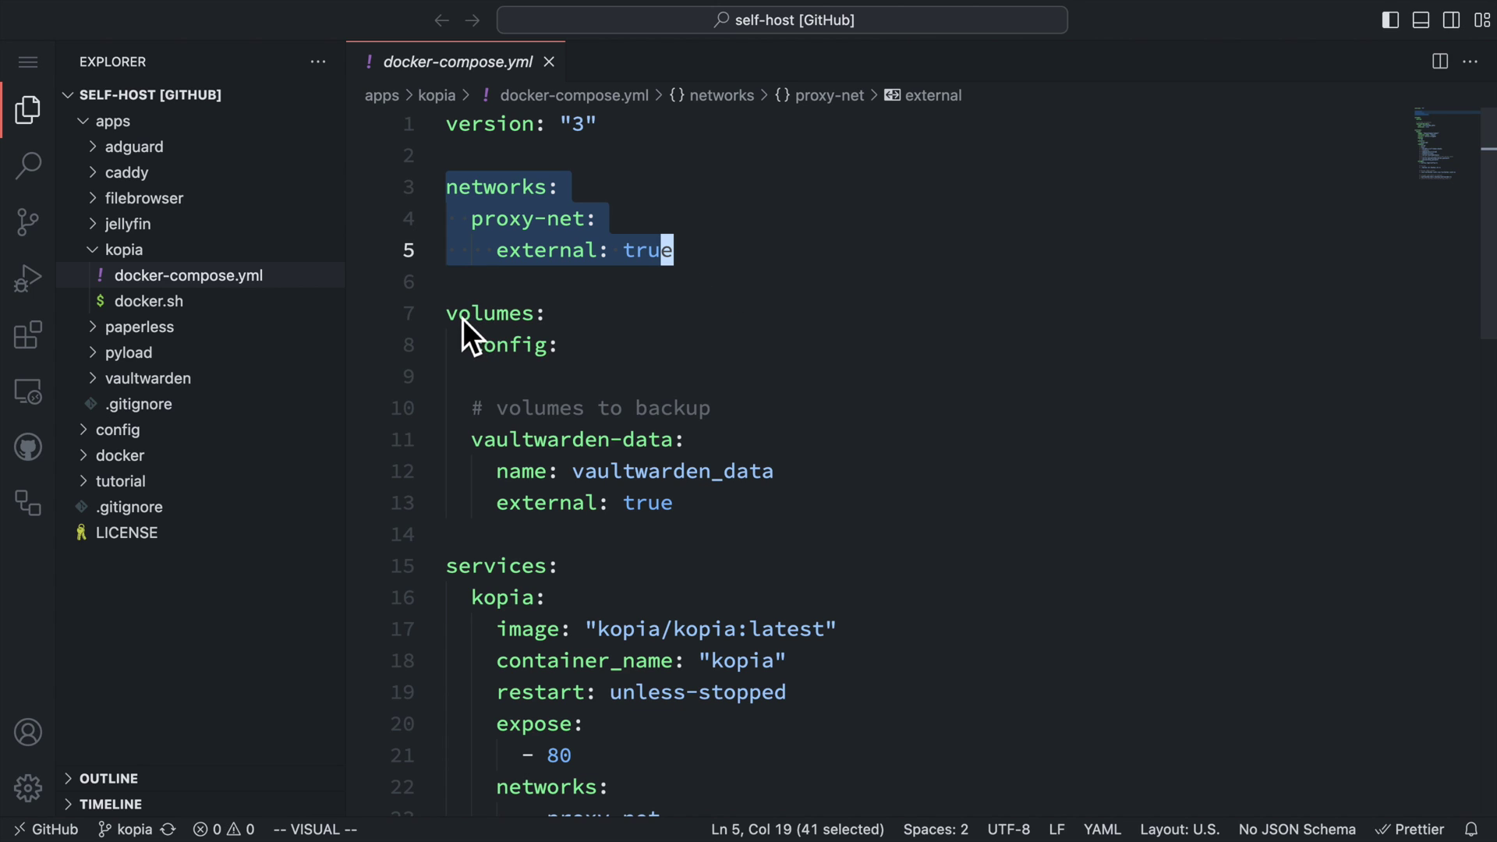
left_click_drag(457, 318, 577, 349)
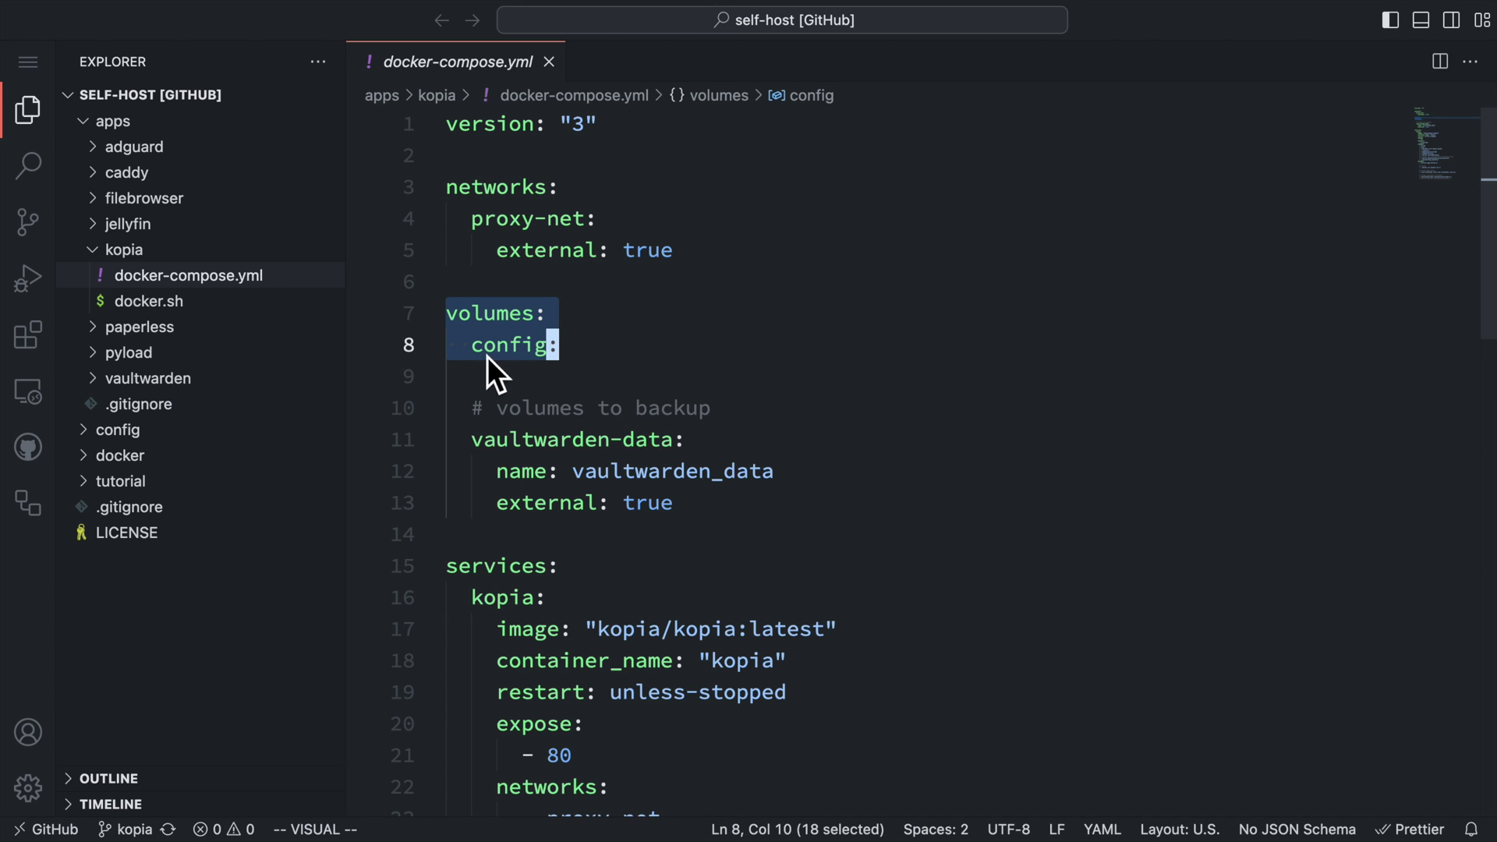
left_click_drag(448, 406, 737, 499)
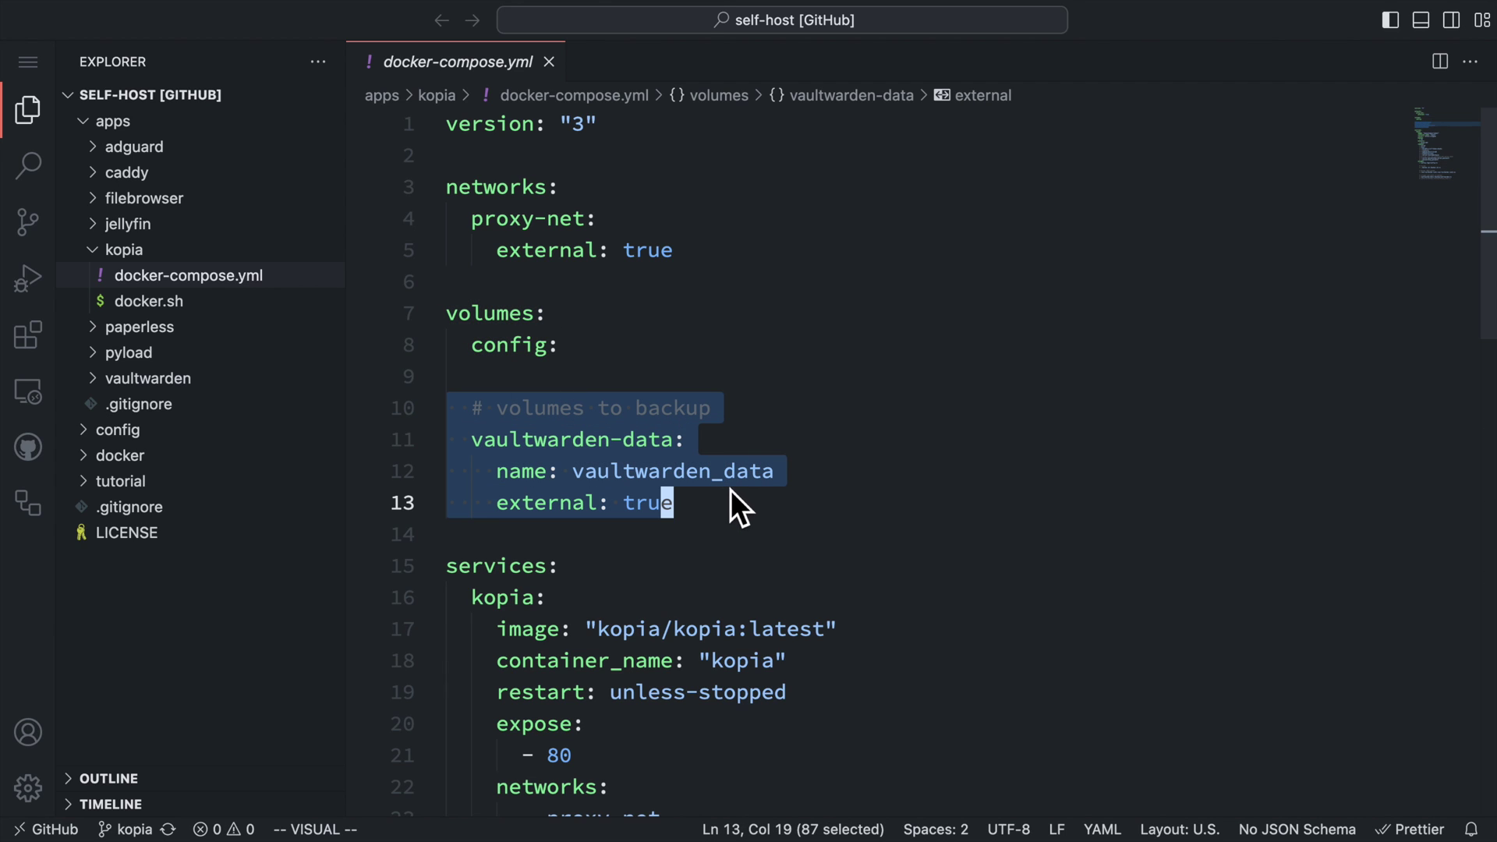
left_click(148, 378)
left_click(231, 404)
left_click_drag(535, 377, 374, 343)
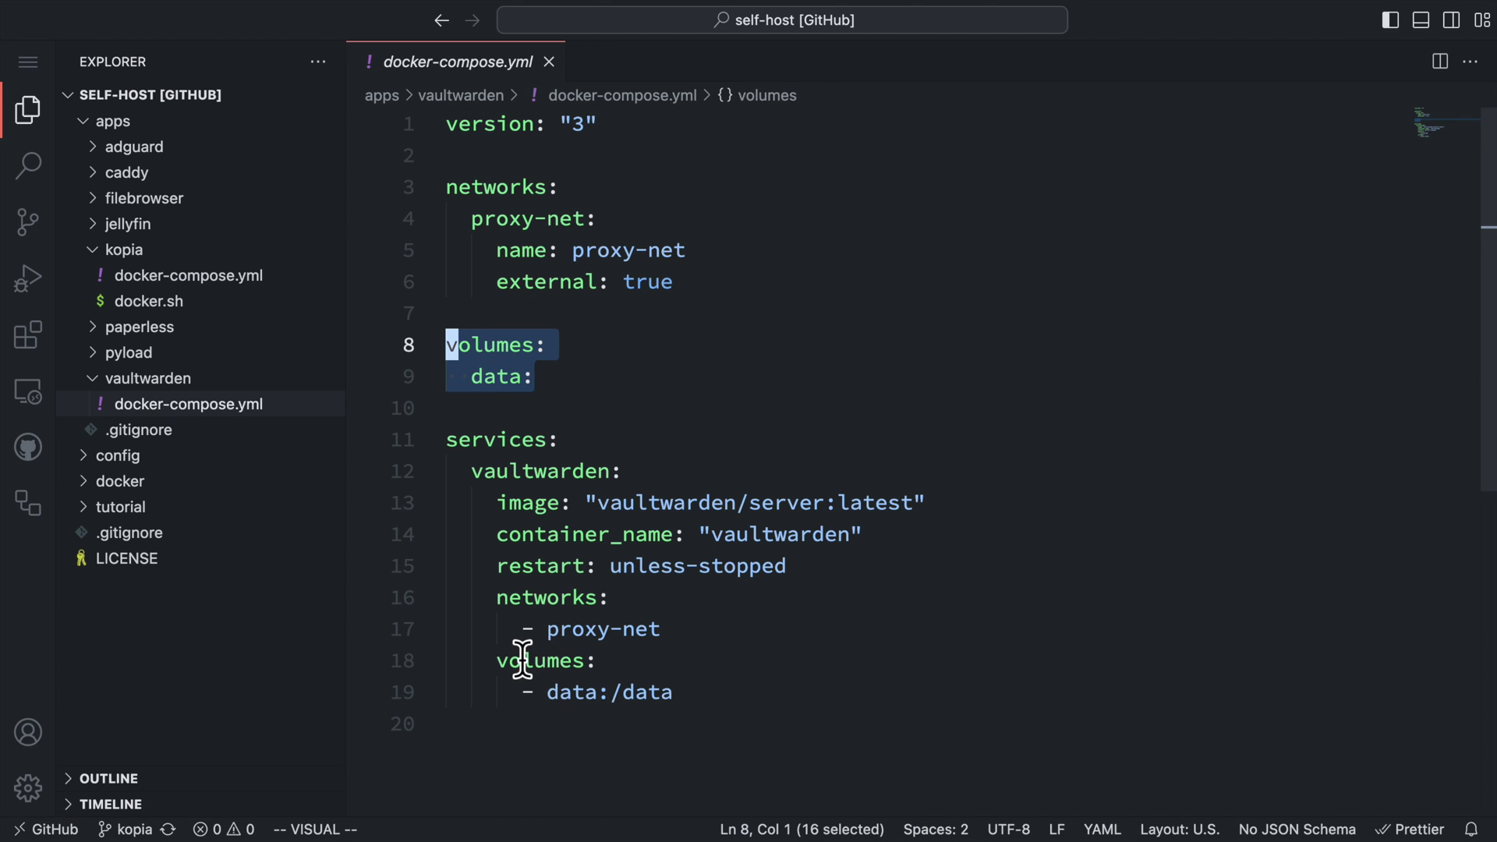
left_click(224, 279)
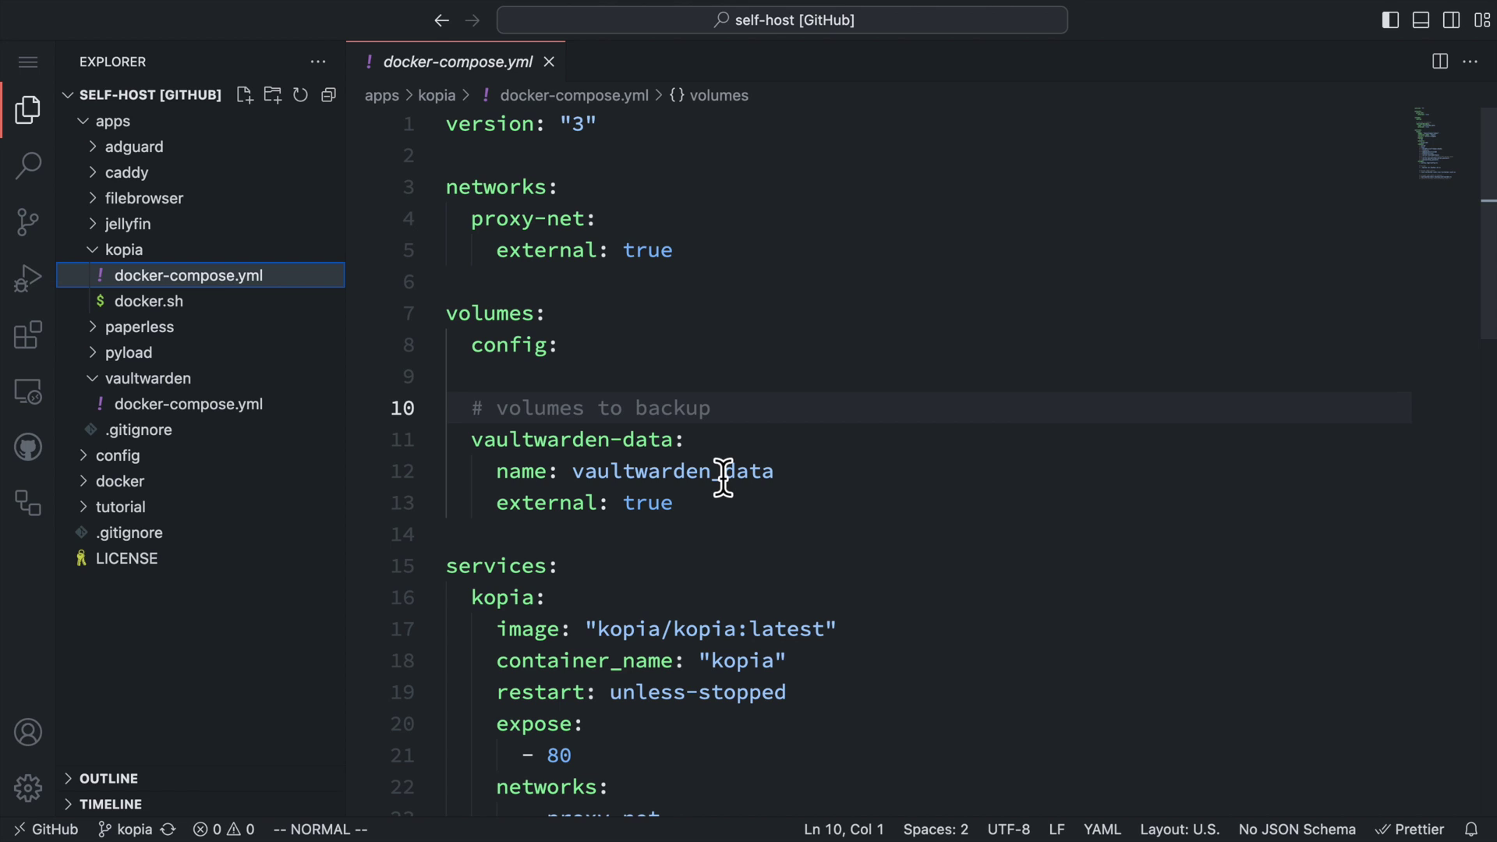
scroll(728, 466, "down", 3)
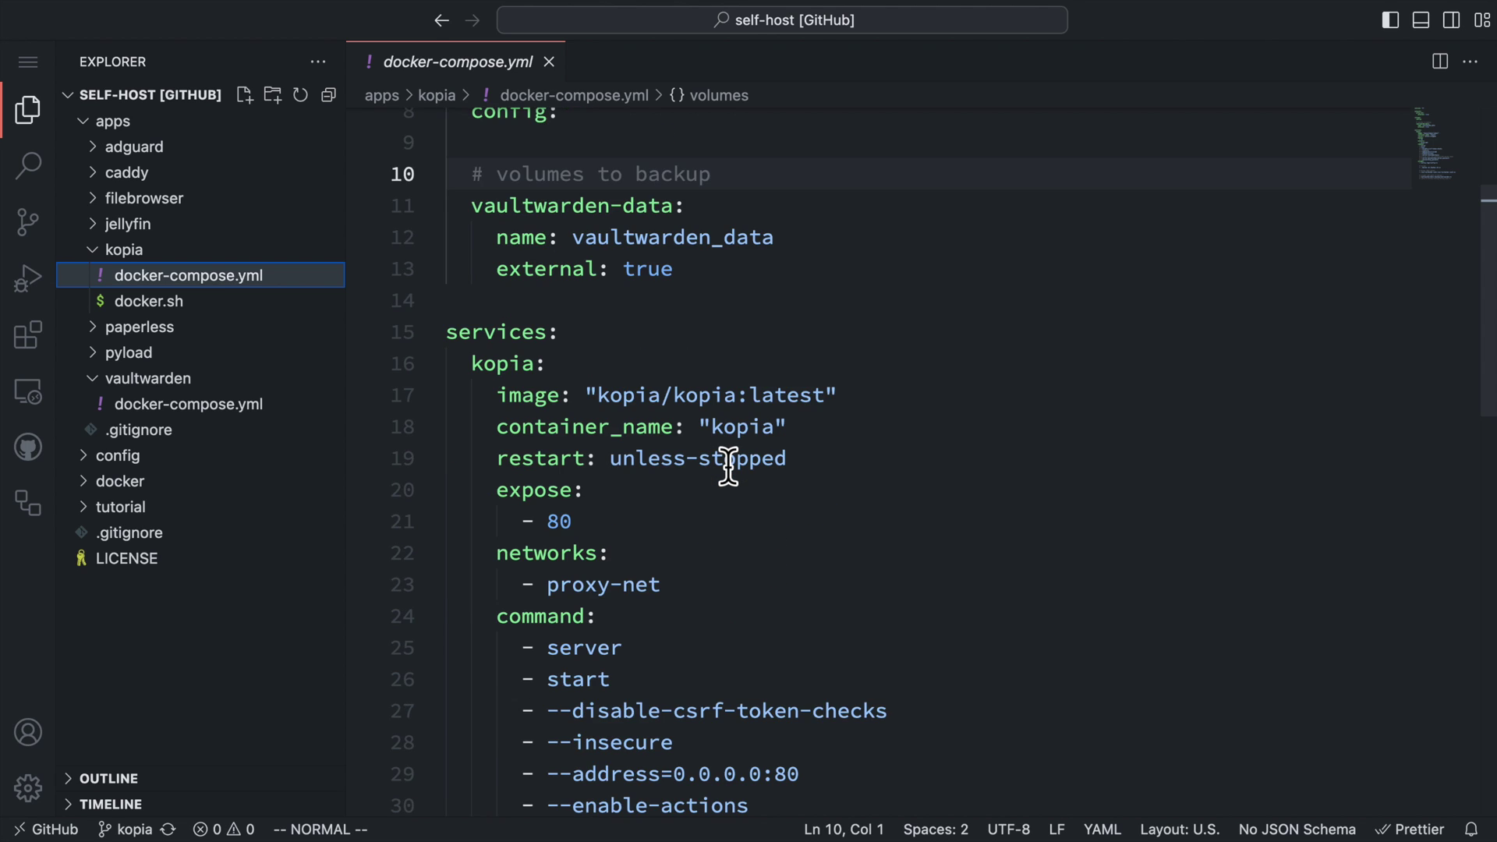
scroll(728, 466, "down", 2)
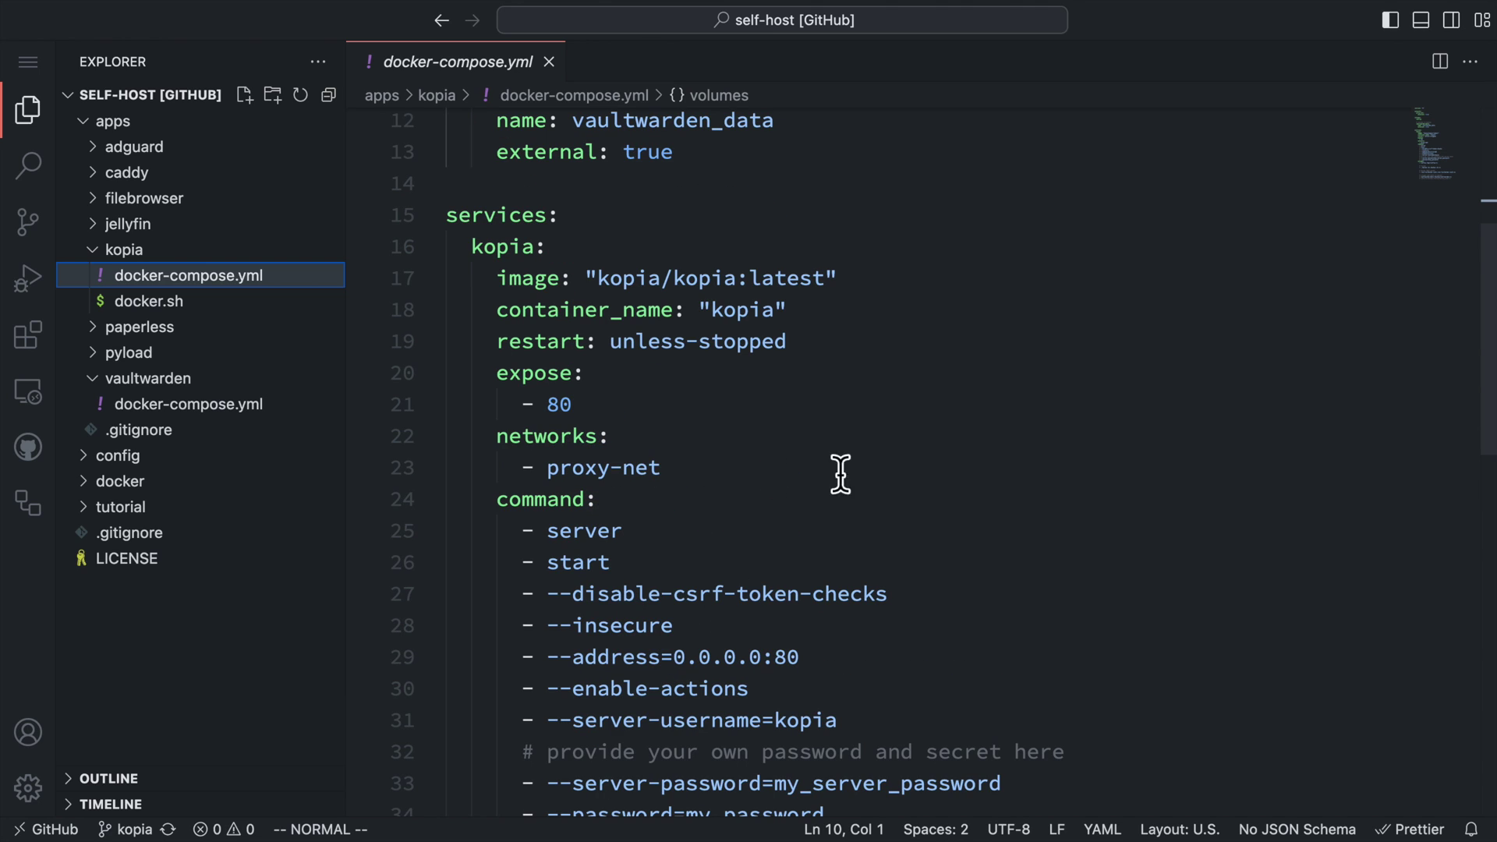
scroll(499, 195, "down", 2)
left_click_drag(499, 190, 857, 208)
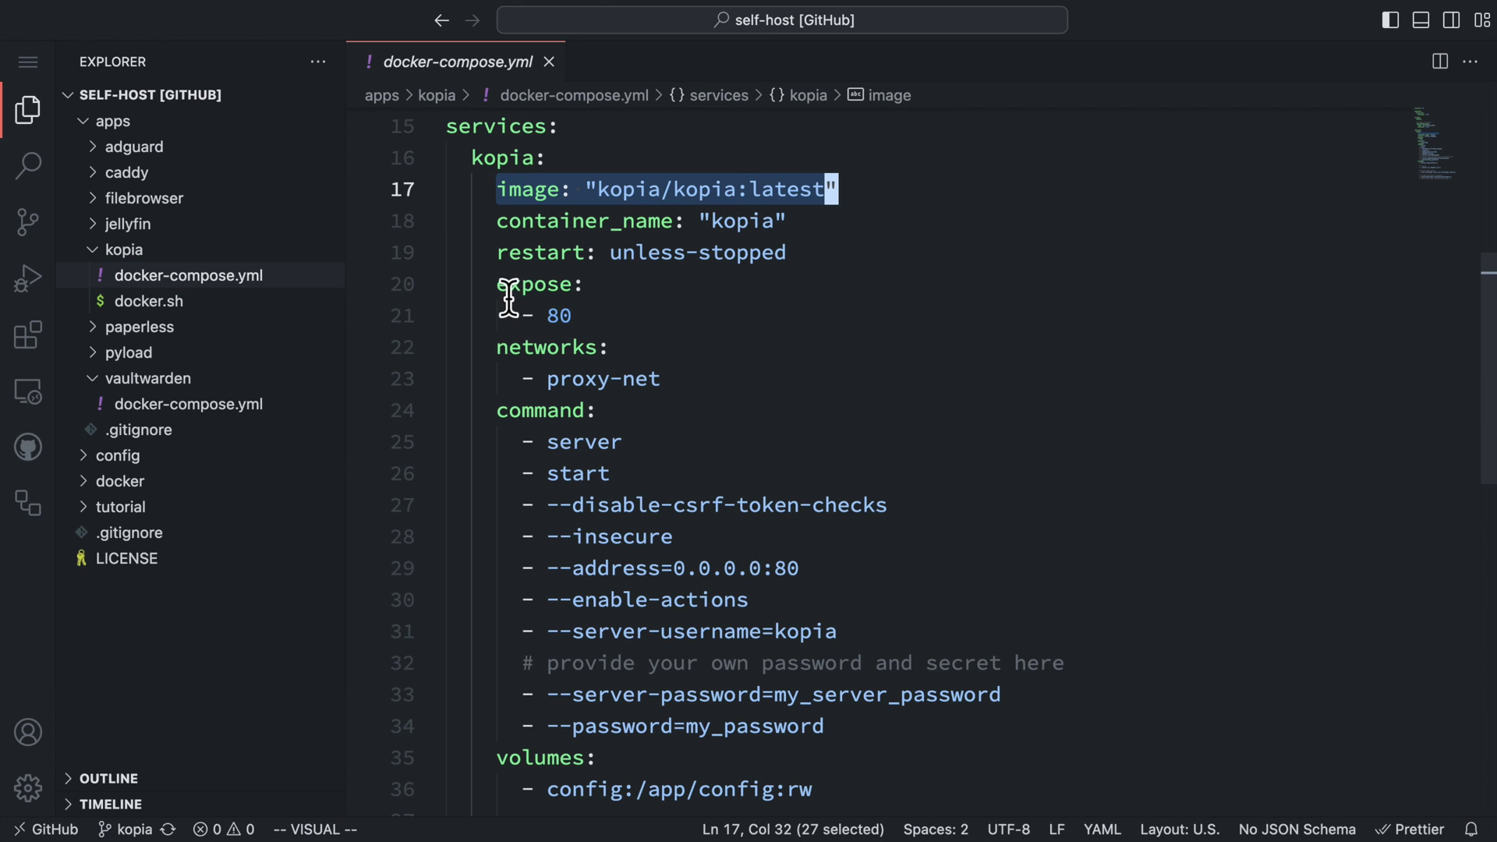
left_click_drag(499, 284, 595, 317)
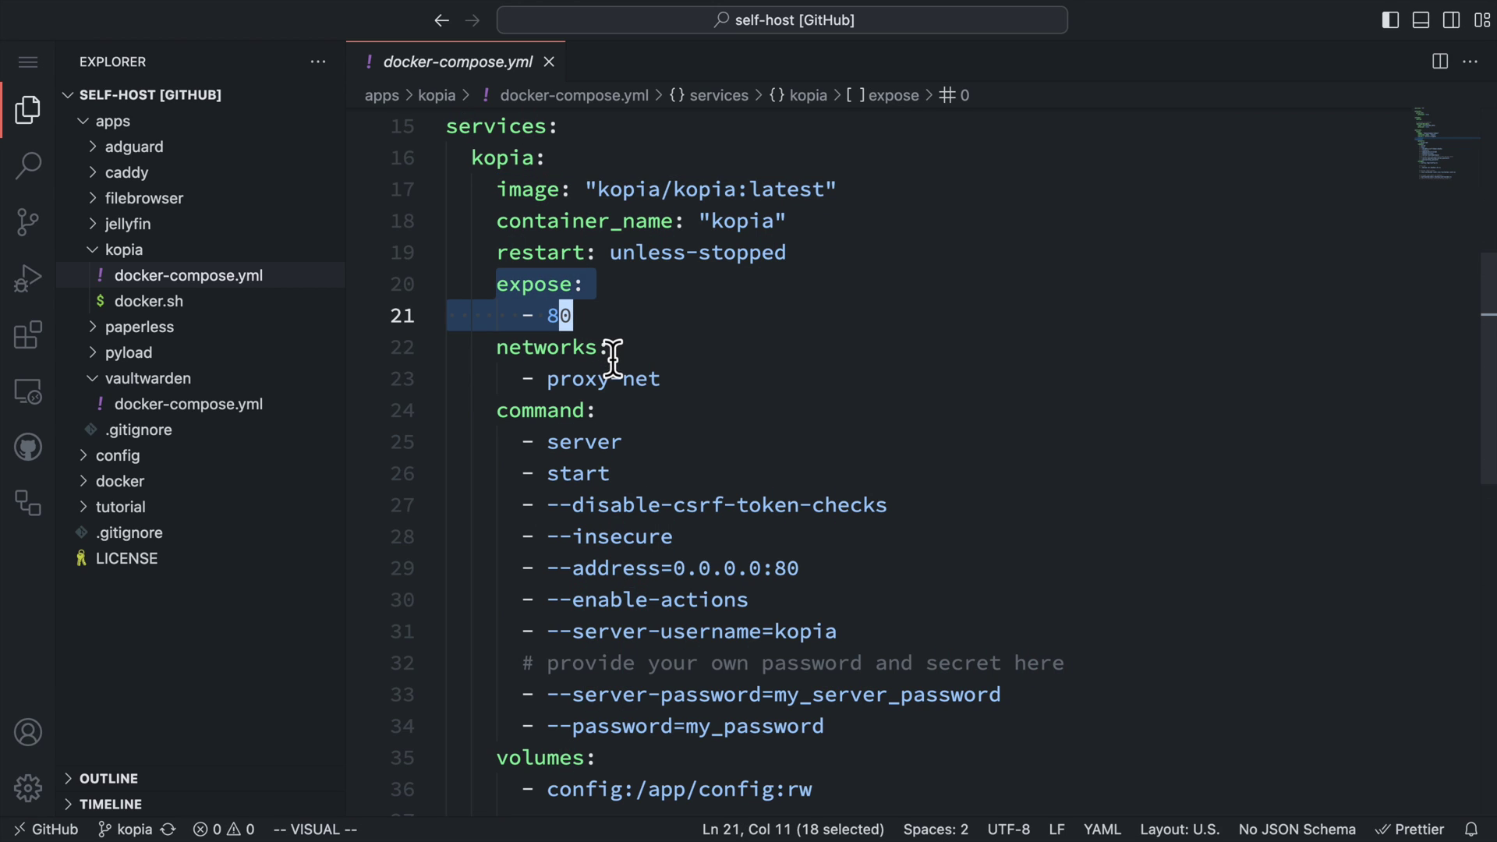
left_click_drag(499, 348, 668, 394)
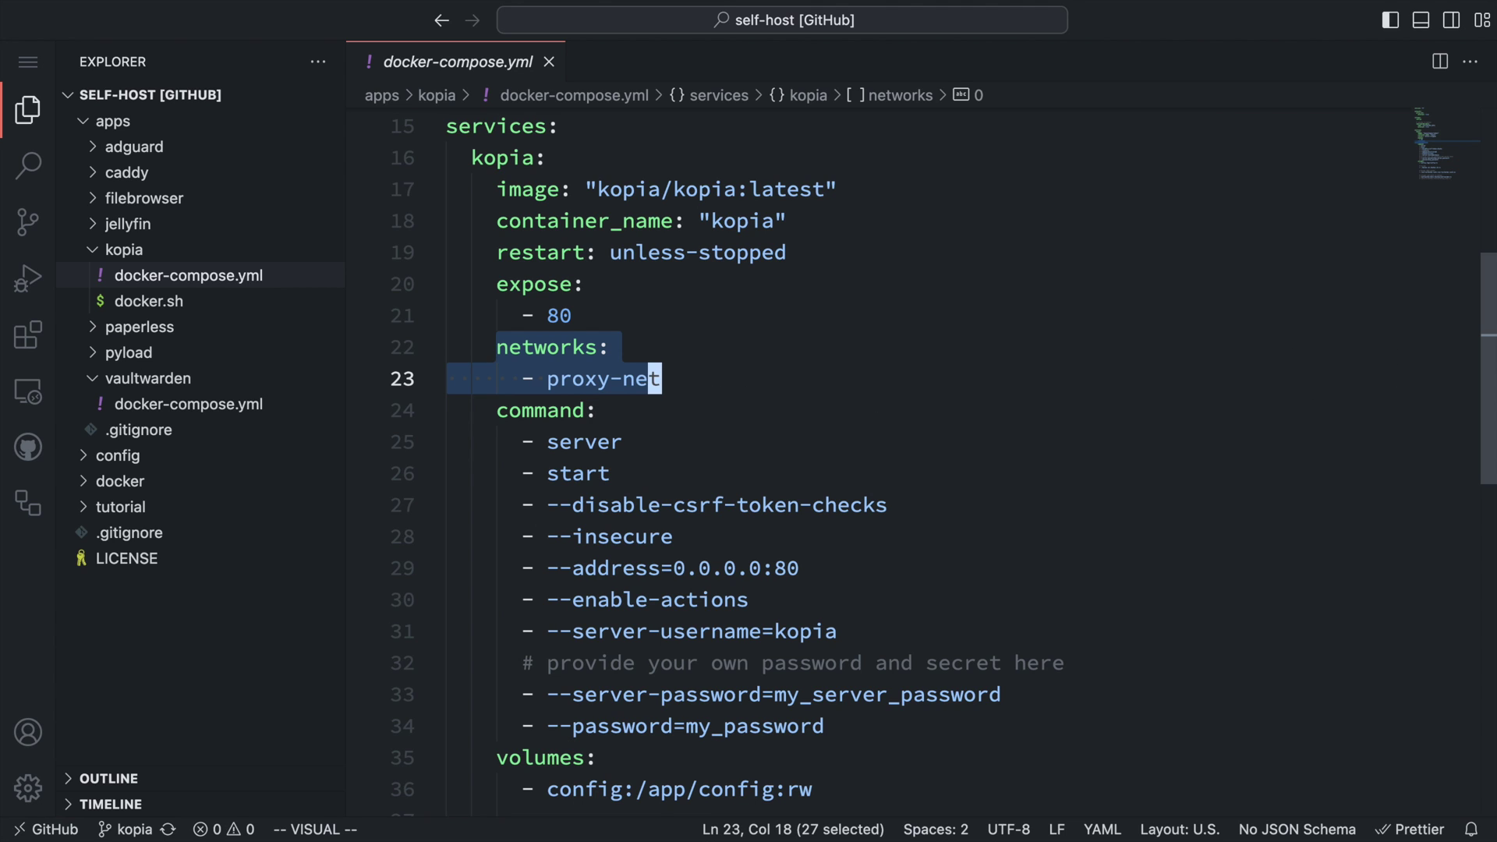
scroll(780, 460, "down", 1)
left_click_drag(496, 382, 833, 704)
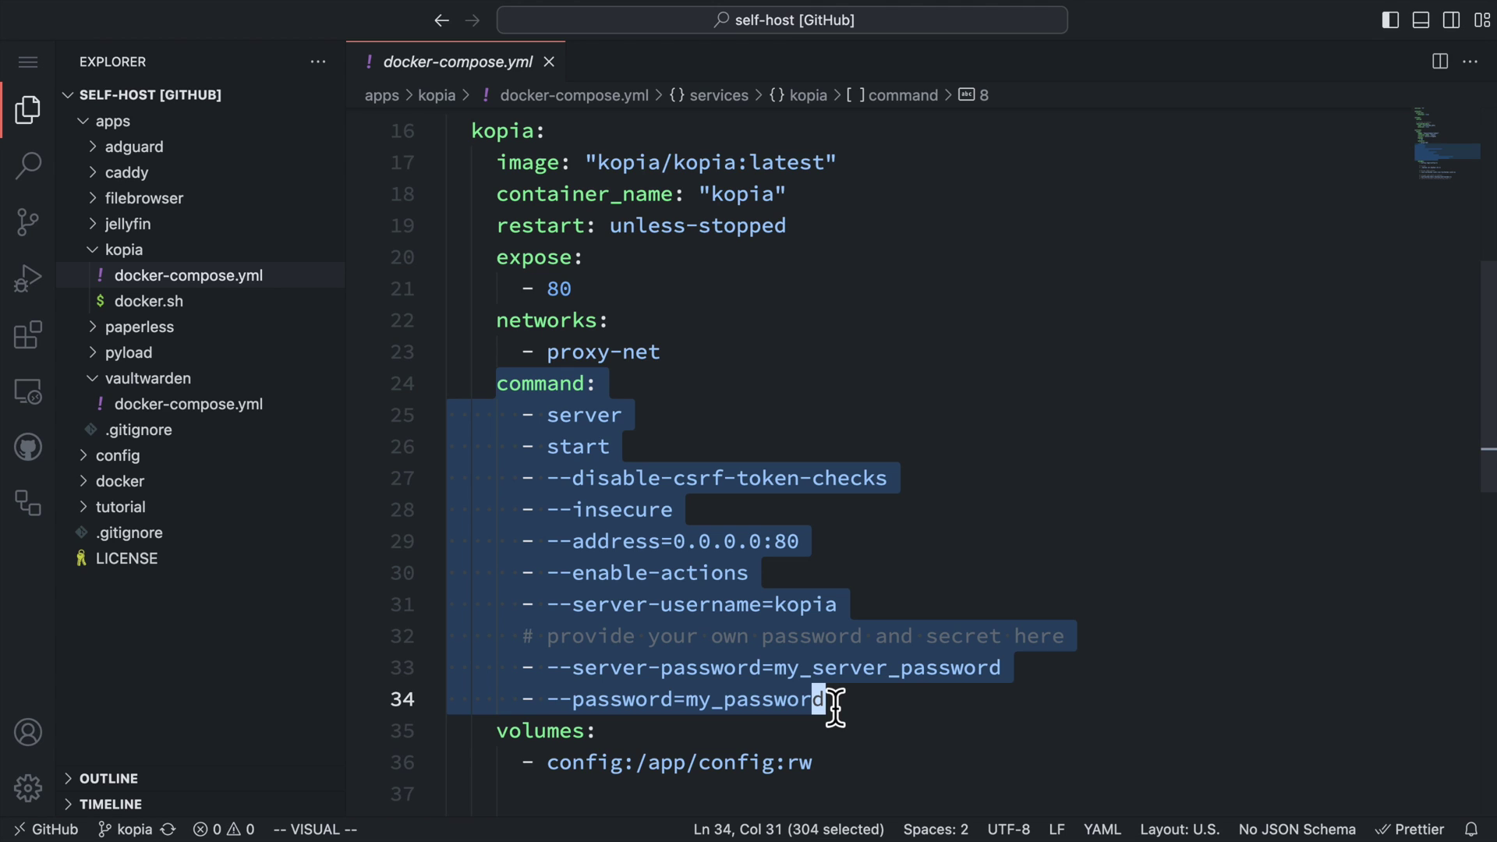
key("Escape")
left_click_drag(526, 541, 804, 555)
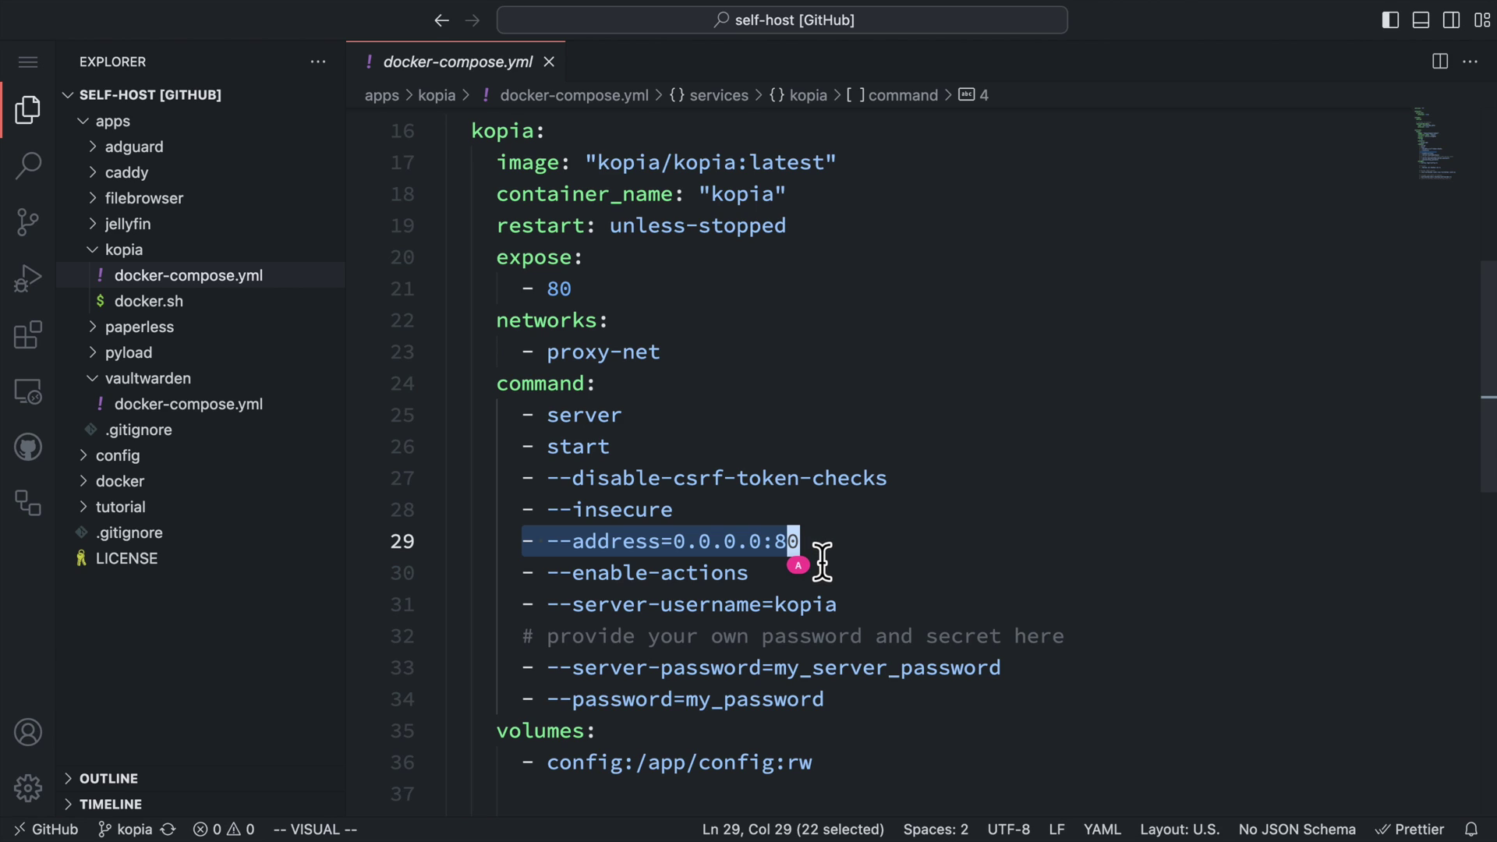
left_click(805, 549)
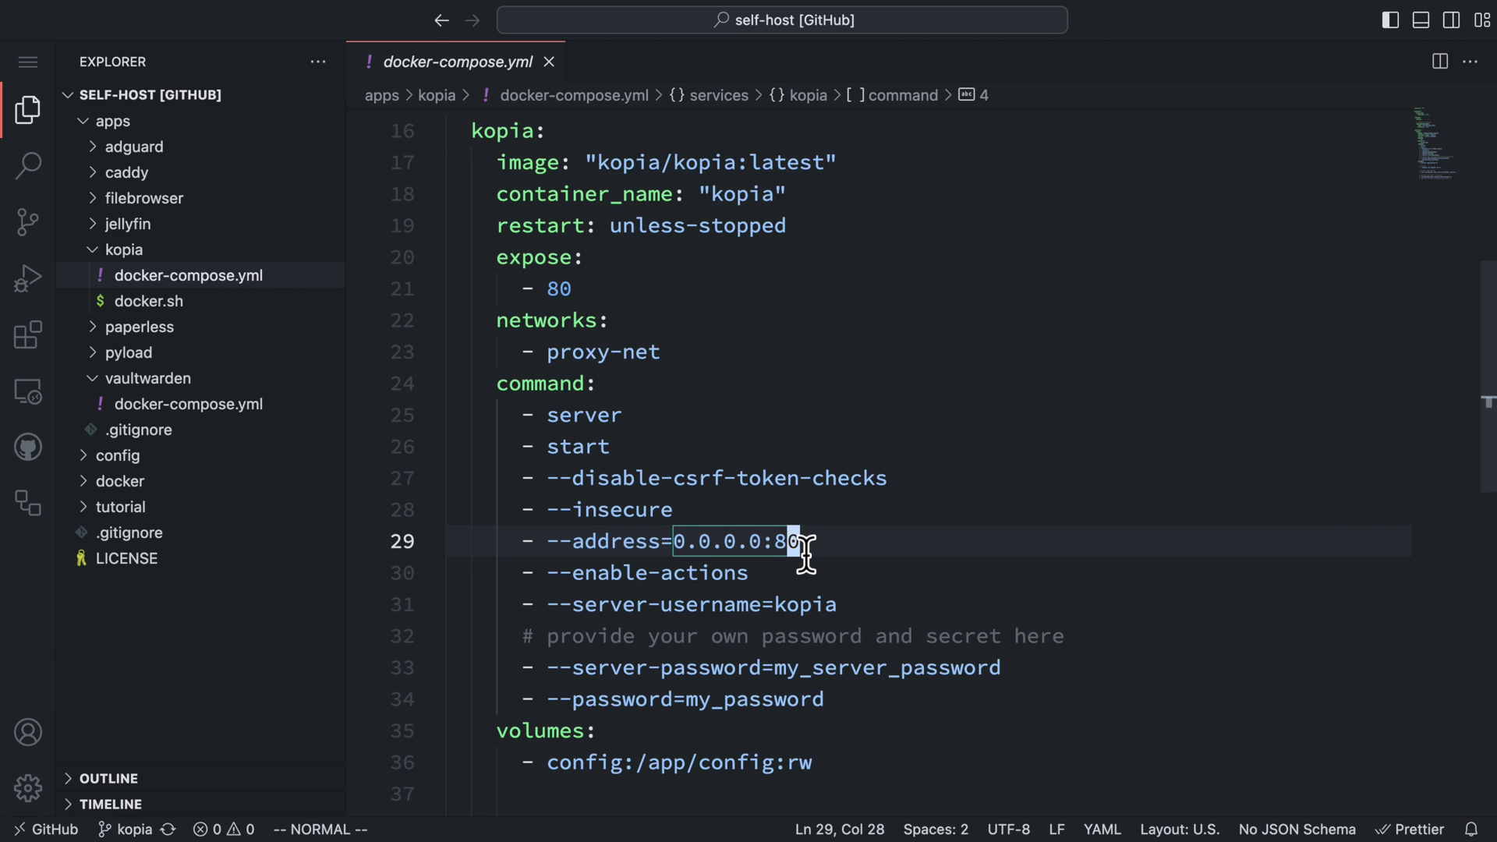
double_click(555, 288)
left_click_drag(525, 619, 869, 630)
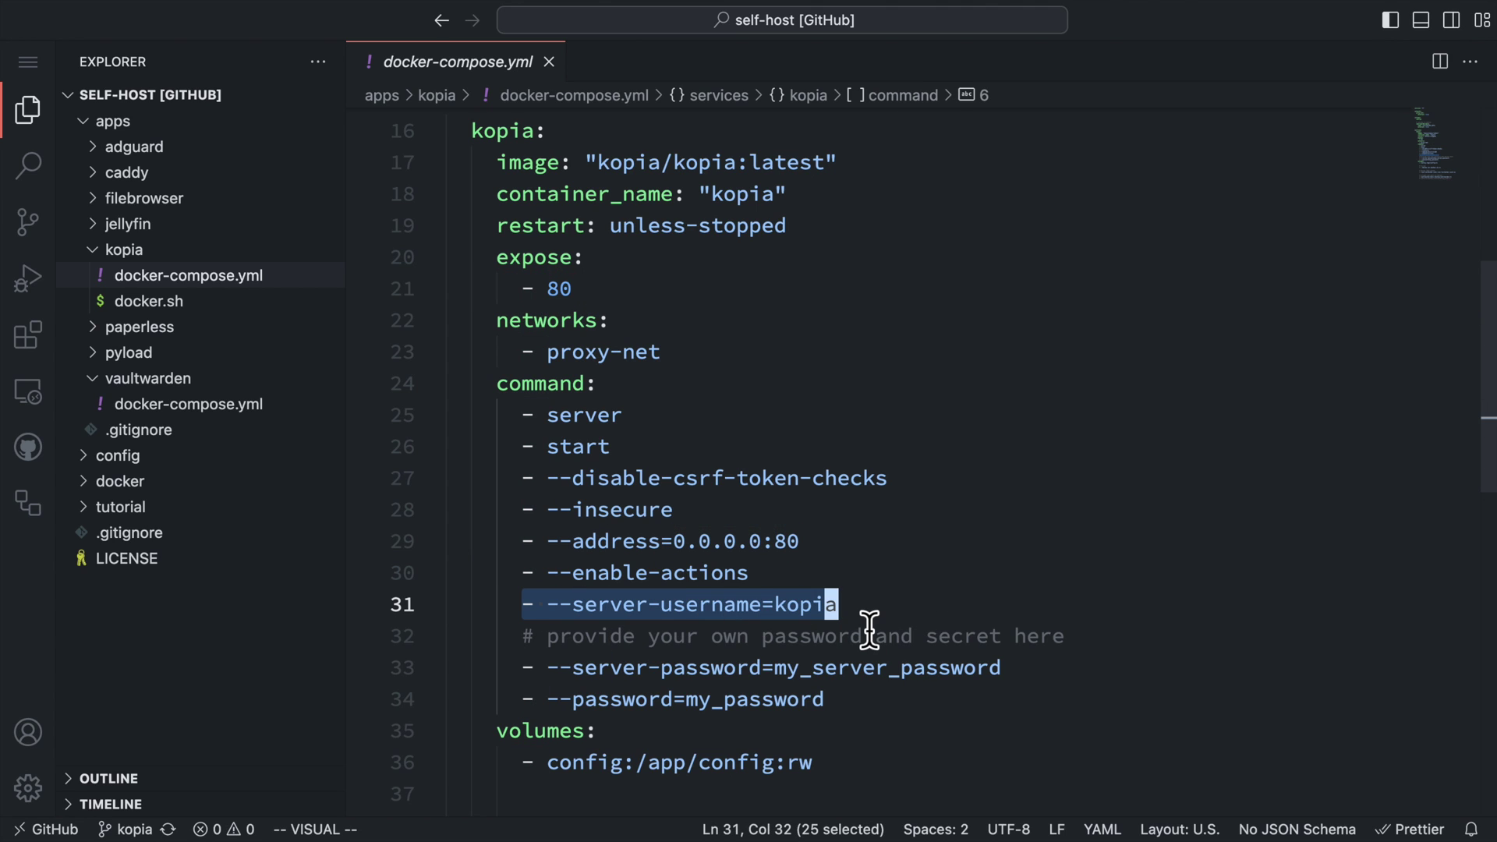
left_click_drag(523, 669, 1026, 692)
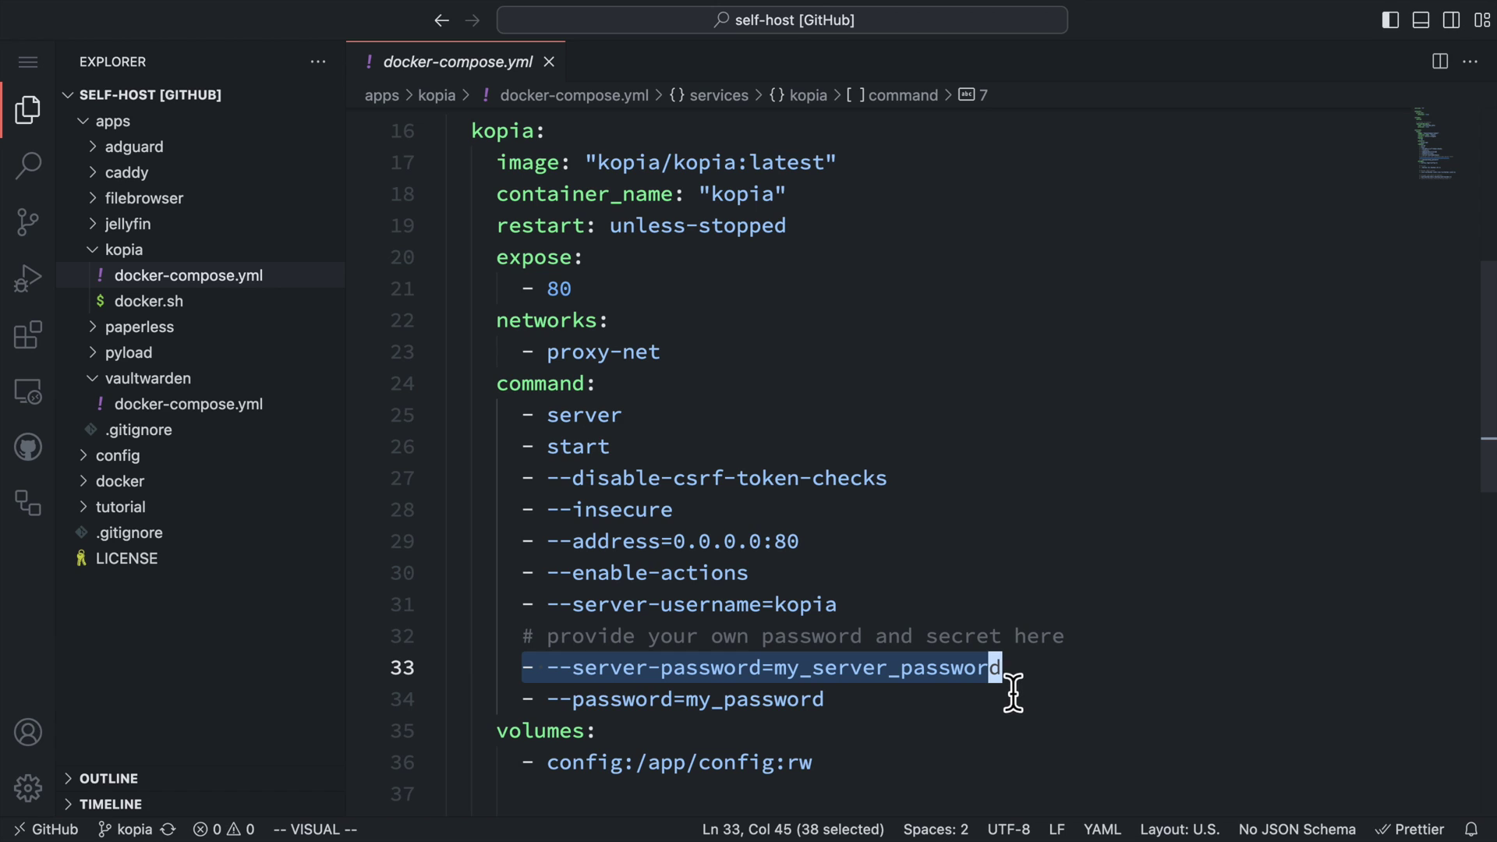
left_click_drag(524, 700, 886, 712)
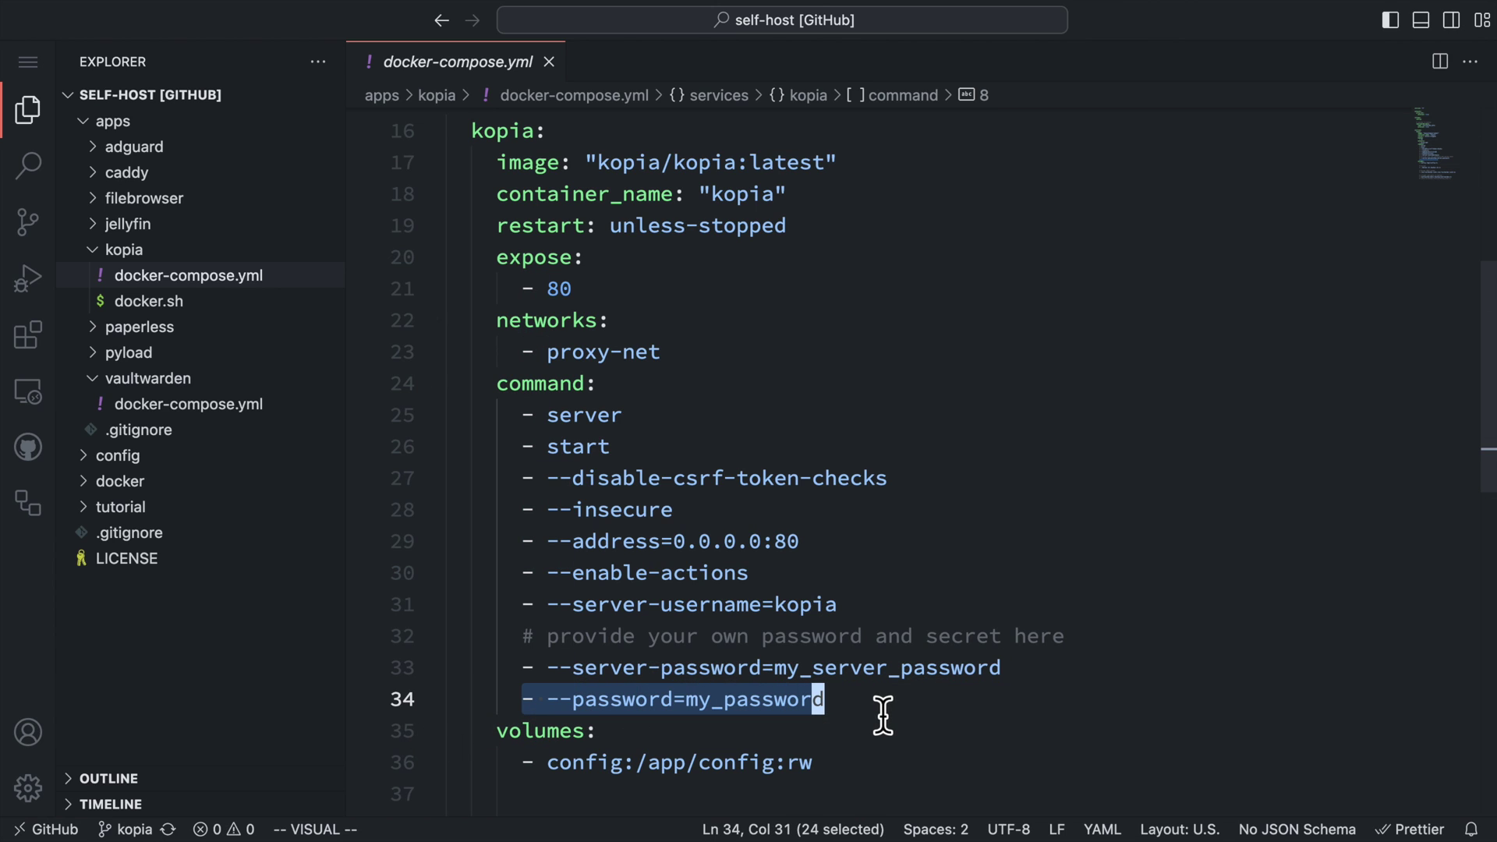
scroll(780, 546, "down", 4)
left_click_drag(524, 412, 810, 421)
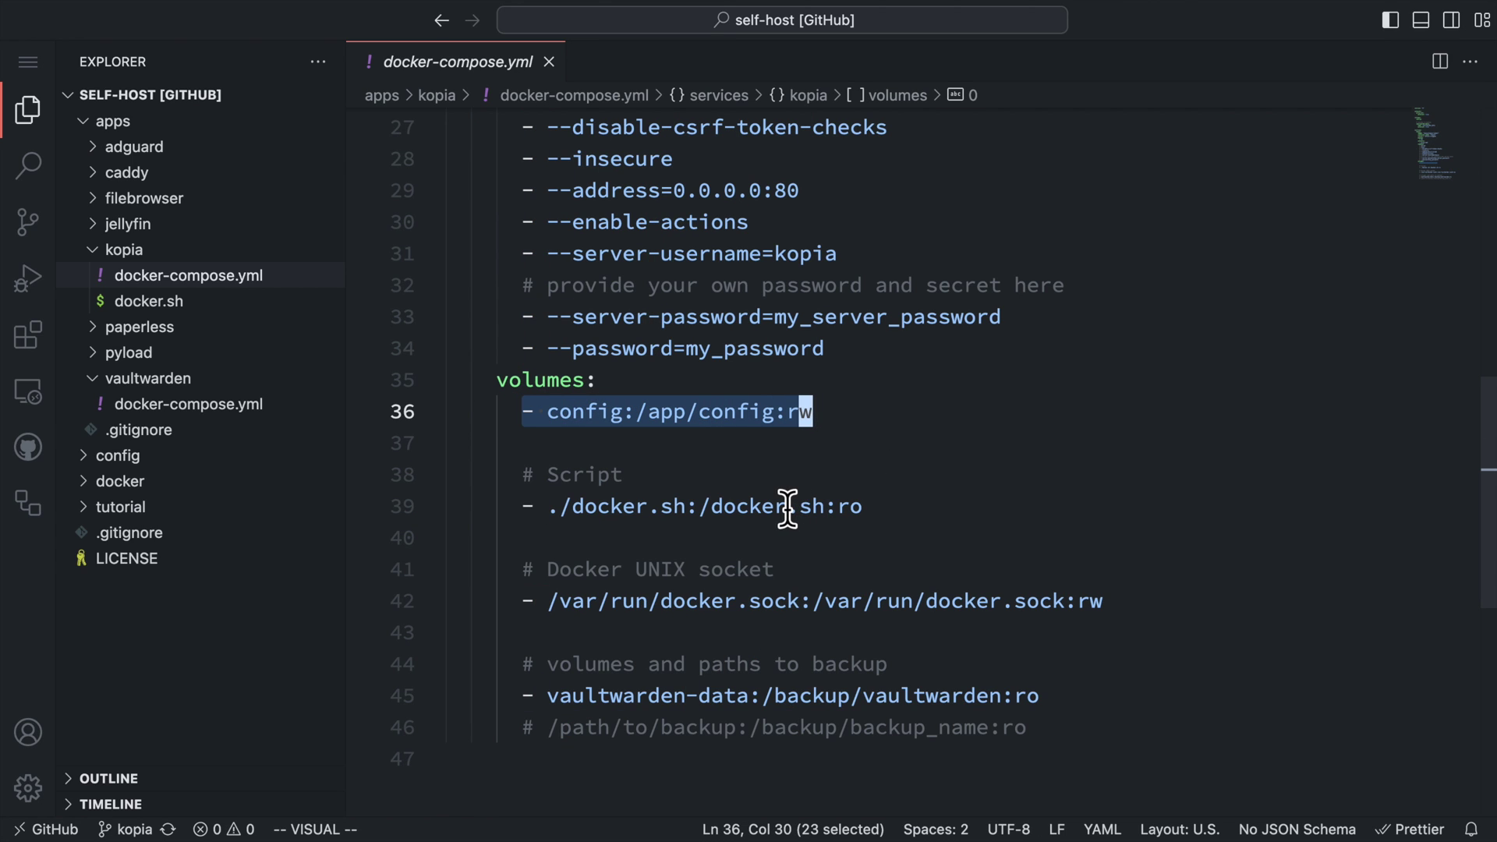
key("Escape")
left_click_drag(908, 507, 529, 482)
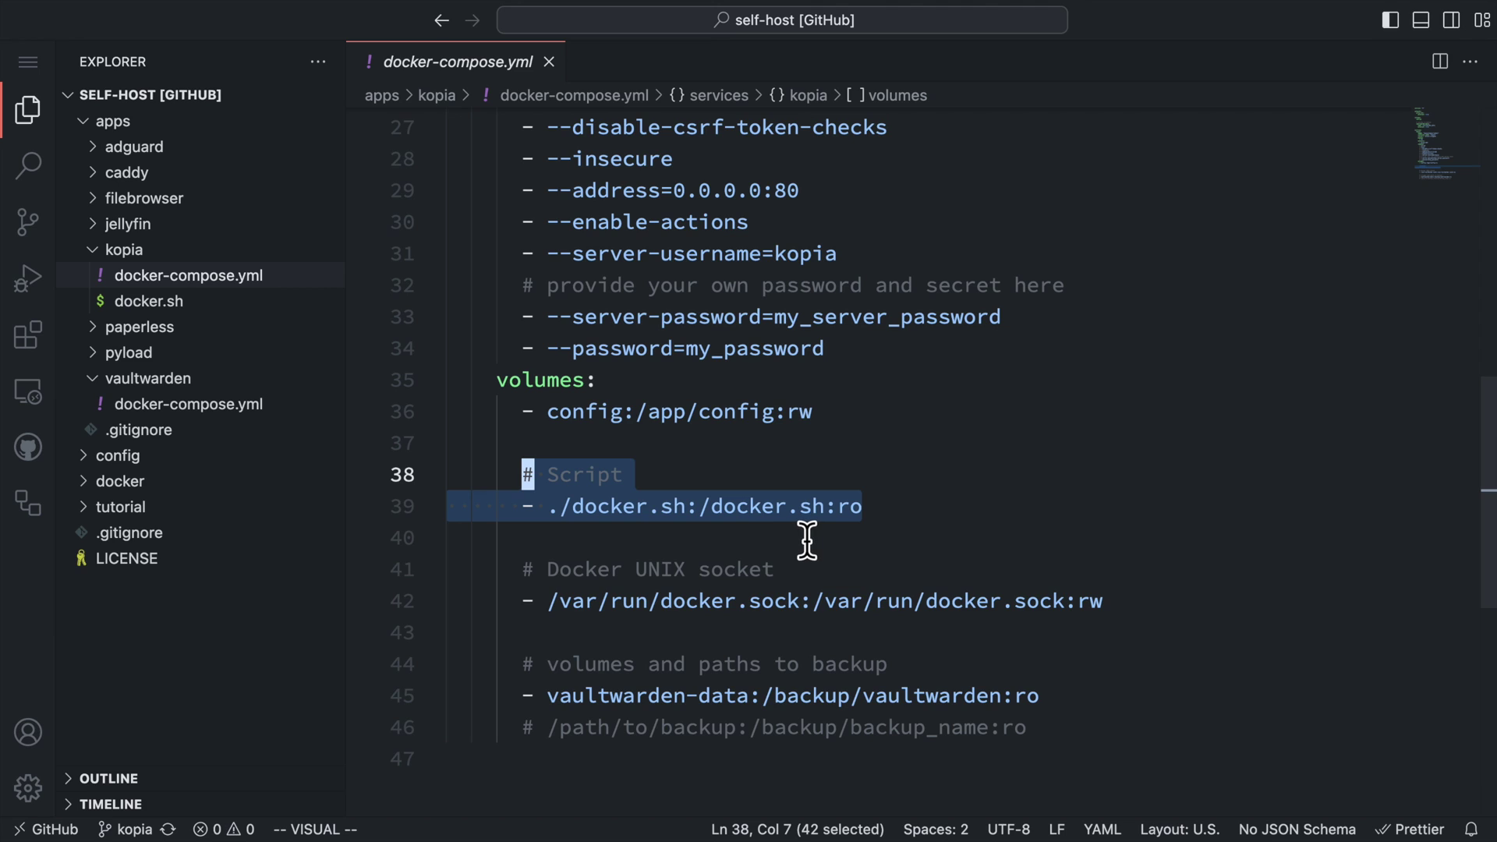
left_click(176, 308)
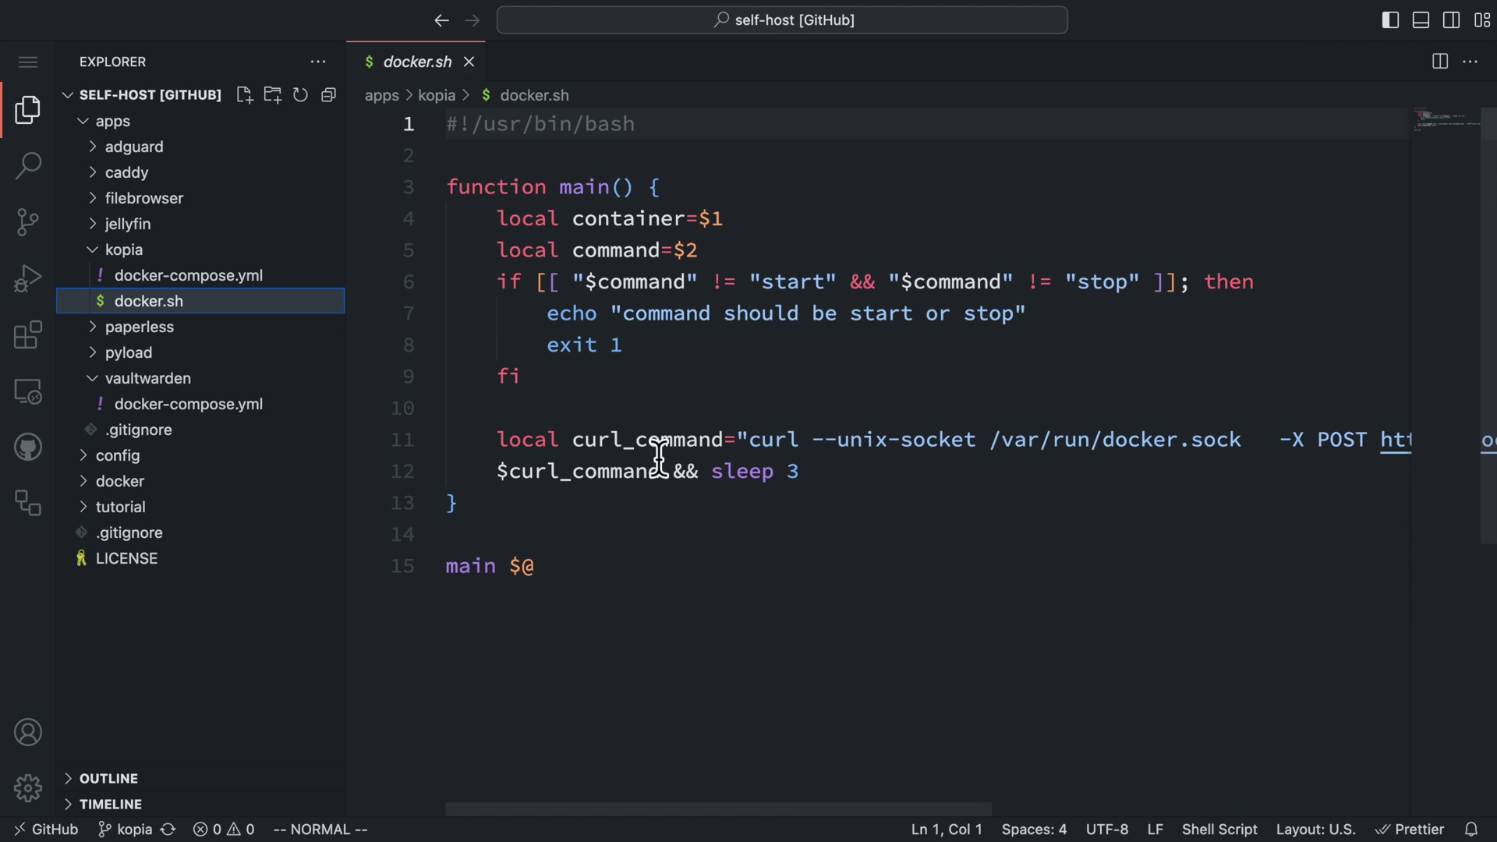
scroll(658, 460, "right", 5)
scroll(658, 460, "right", 5)
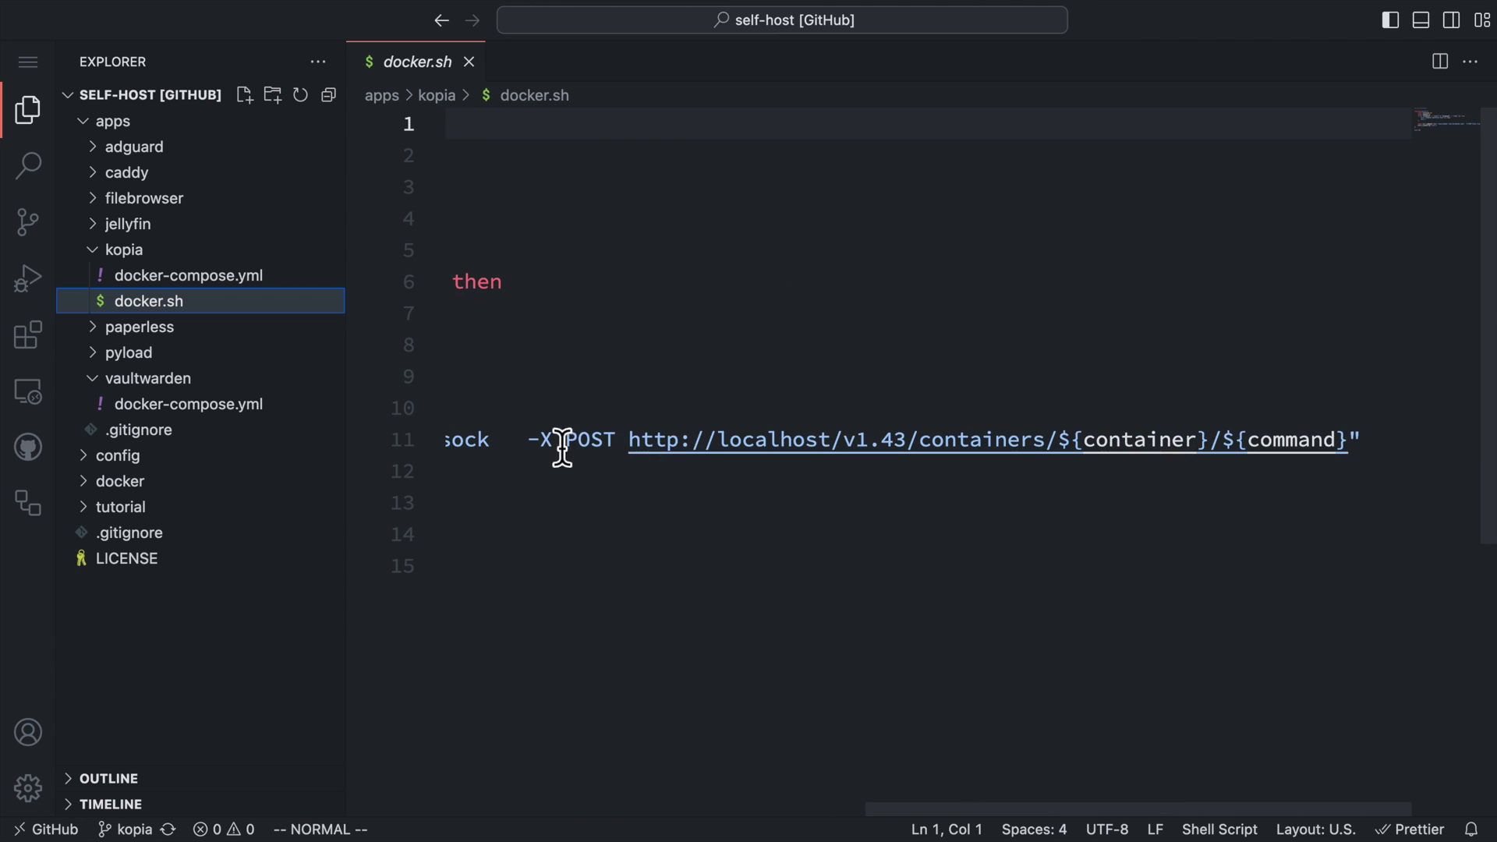
left_click_drag(542, 451, 1383, 465)
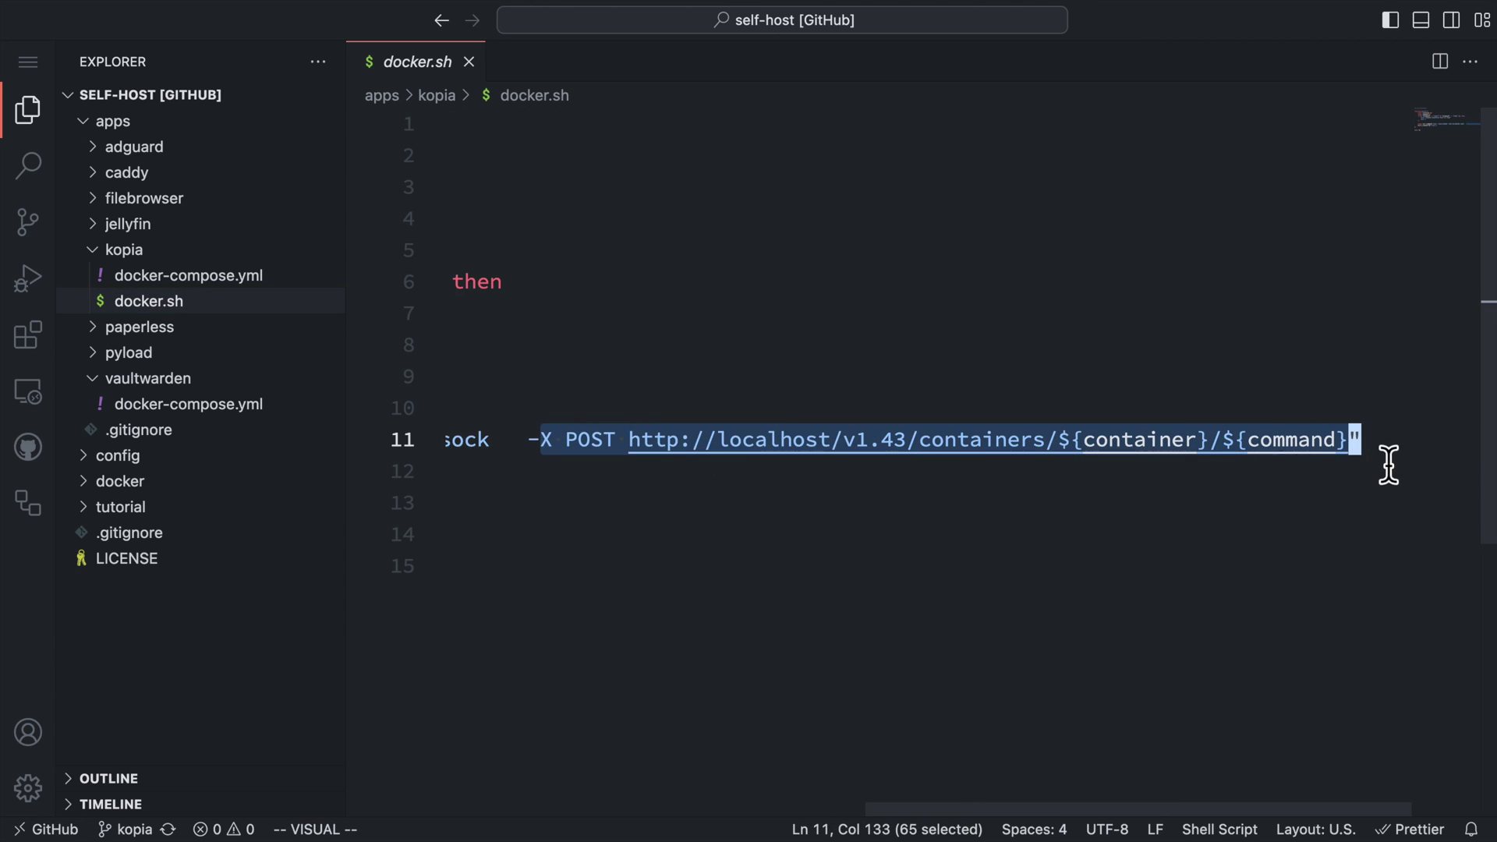
key("ctrl+minus")
left_click_drag(524, 452, 1143, 498)
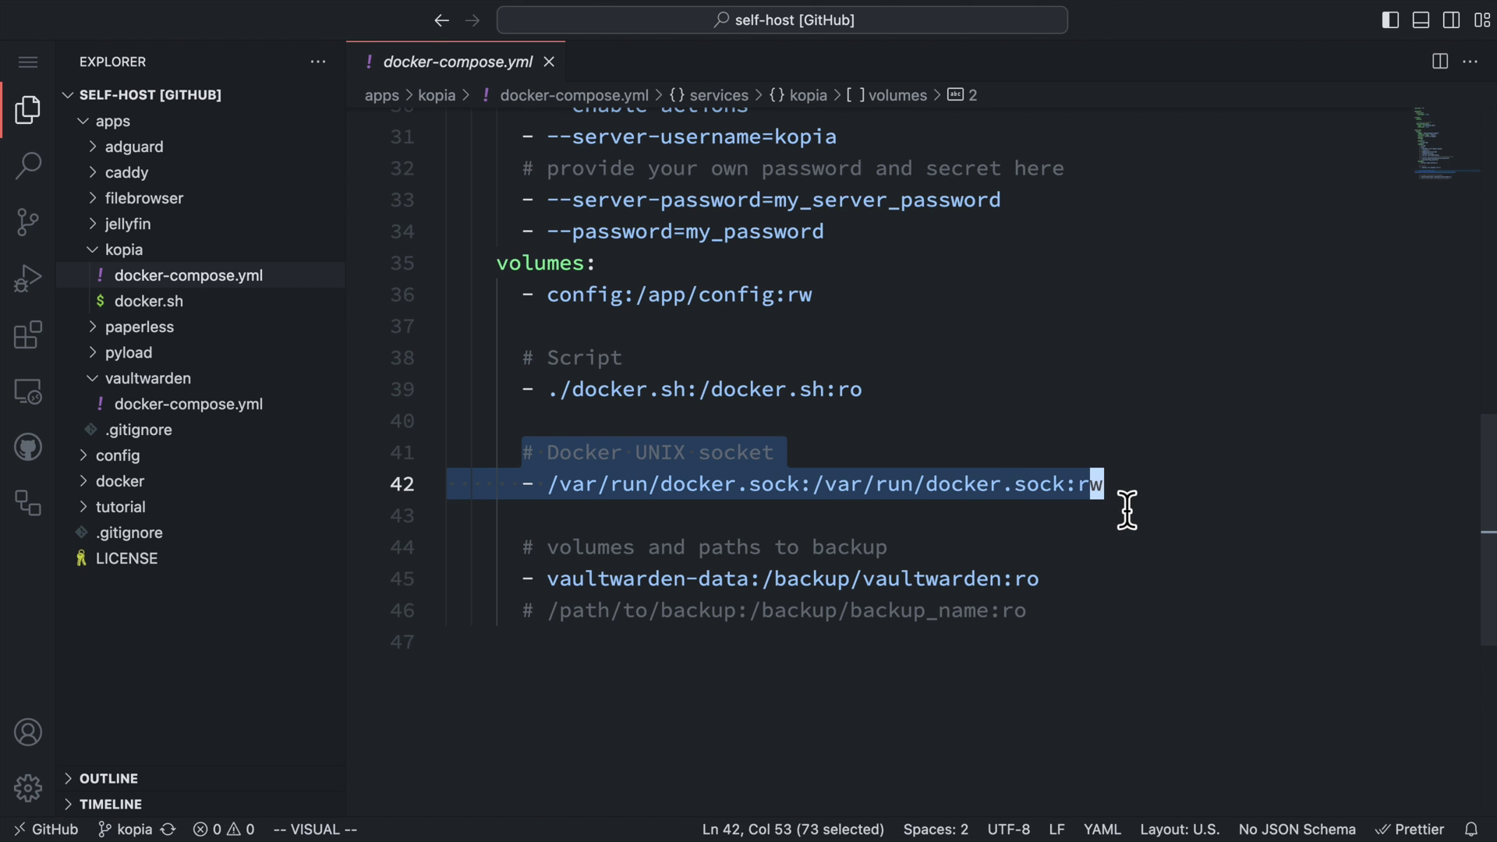
left_click_drag(1029, 611, 534, 595)
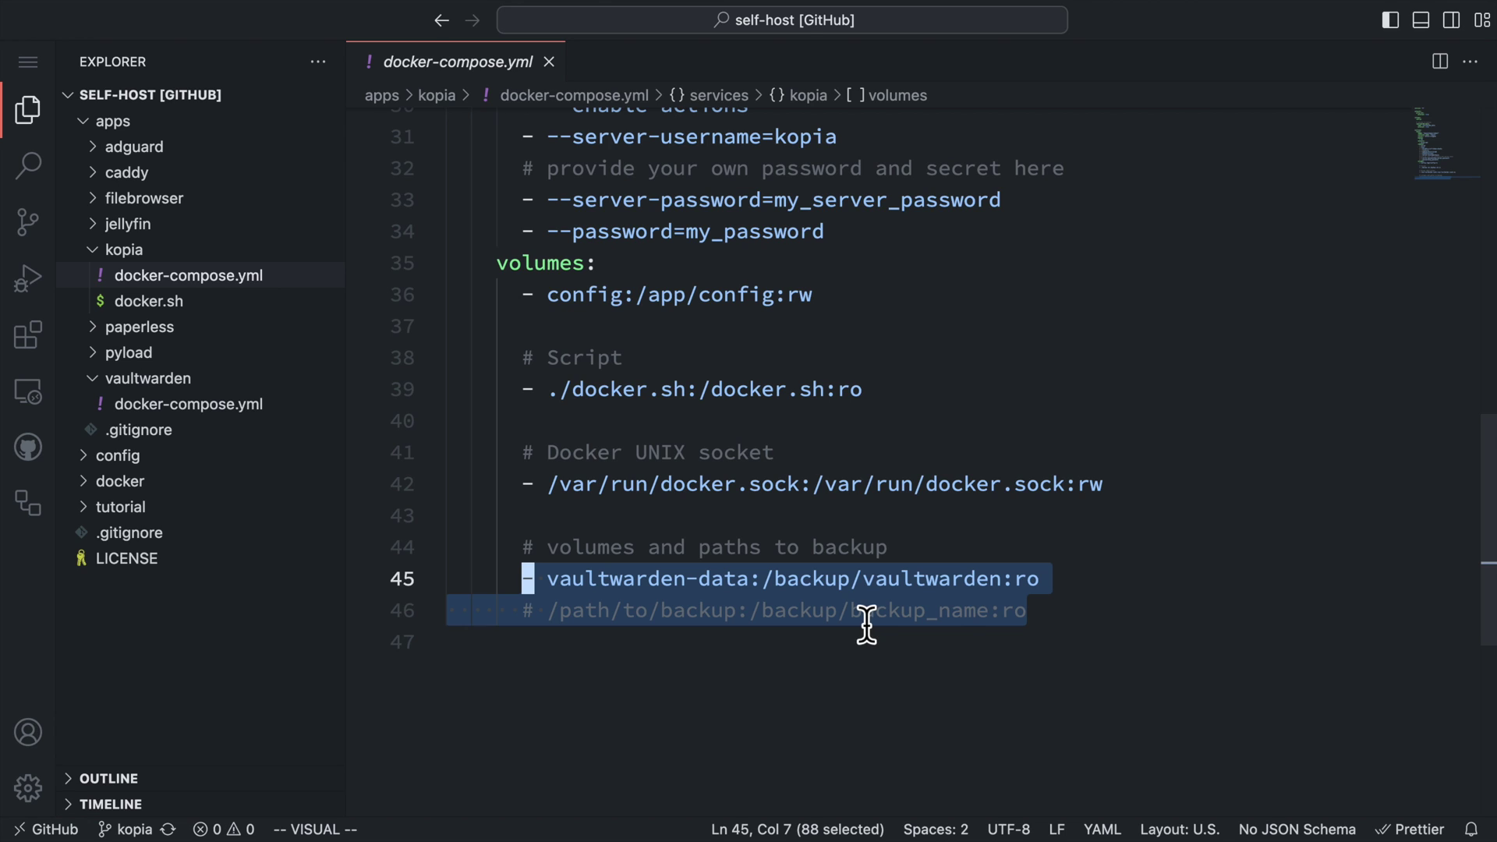
left_click(129, 172)
left_click(226, 226)
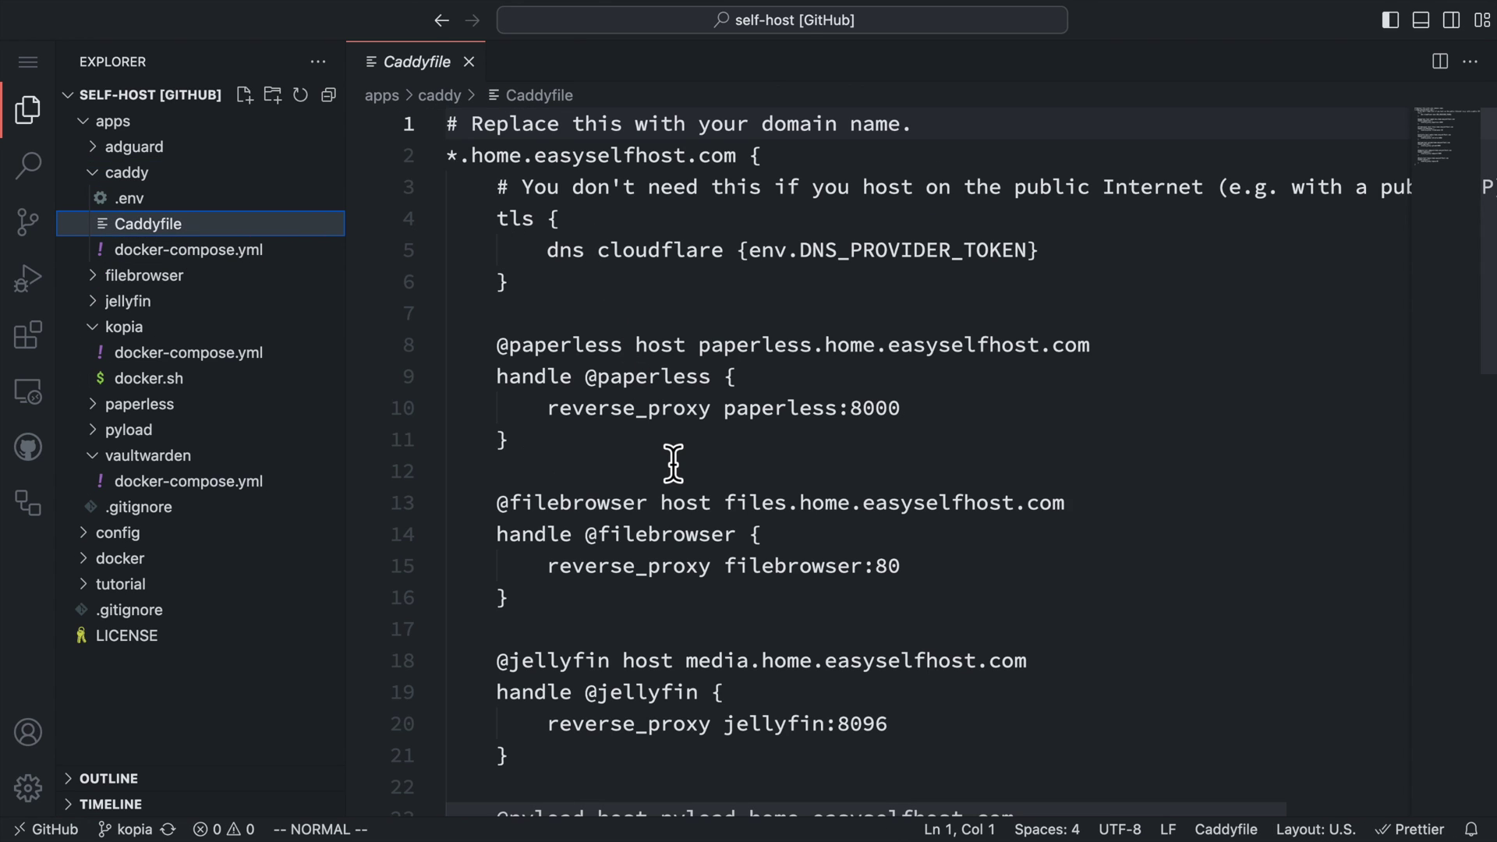
scroll(671, 464, "down", 5)
scroll(673, 463, "down", 3)
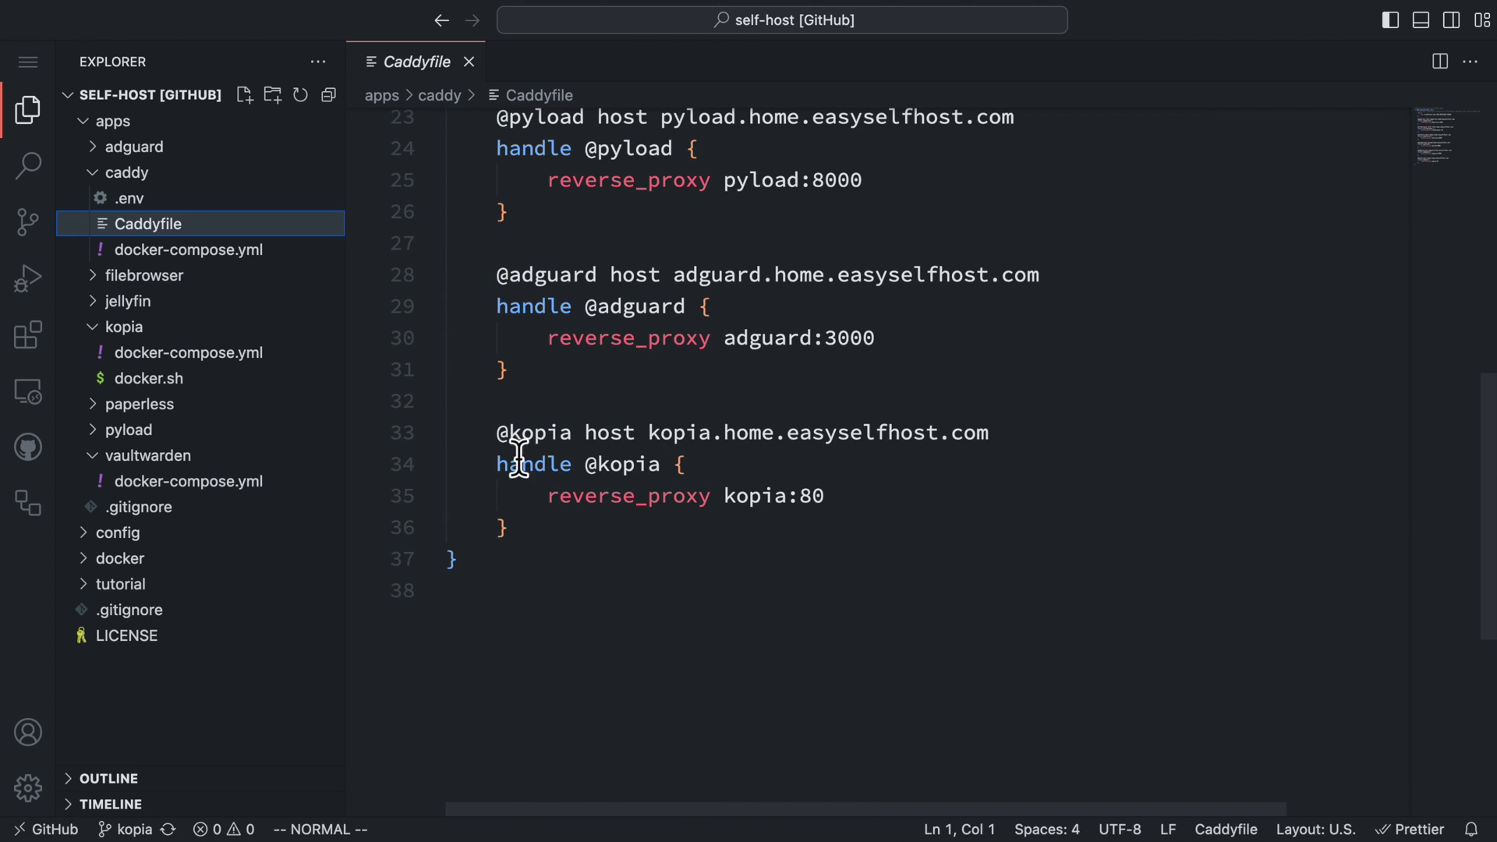
left_click_drag(503, 434, 545, 551)
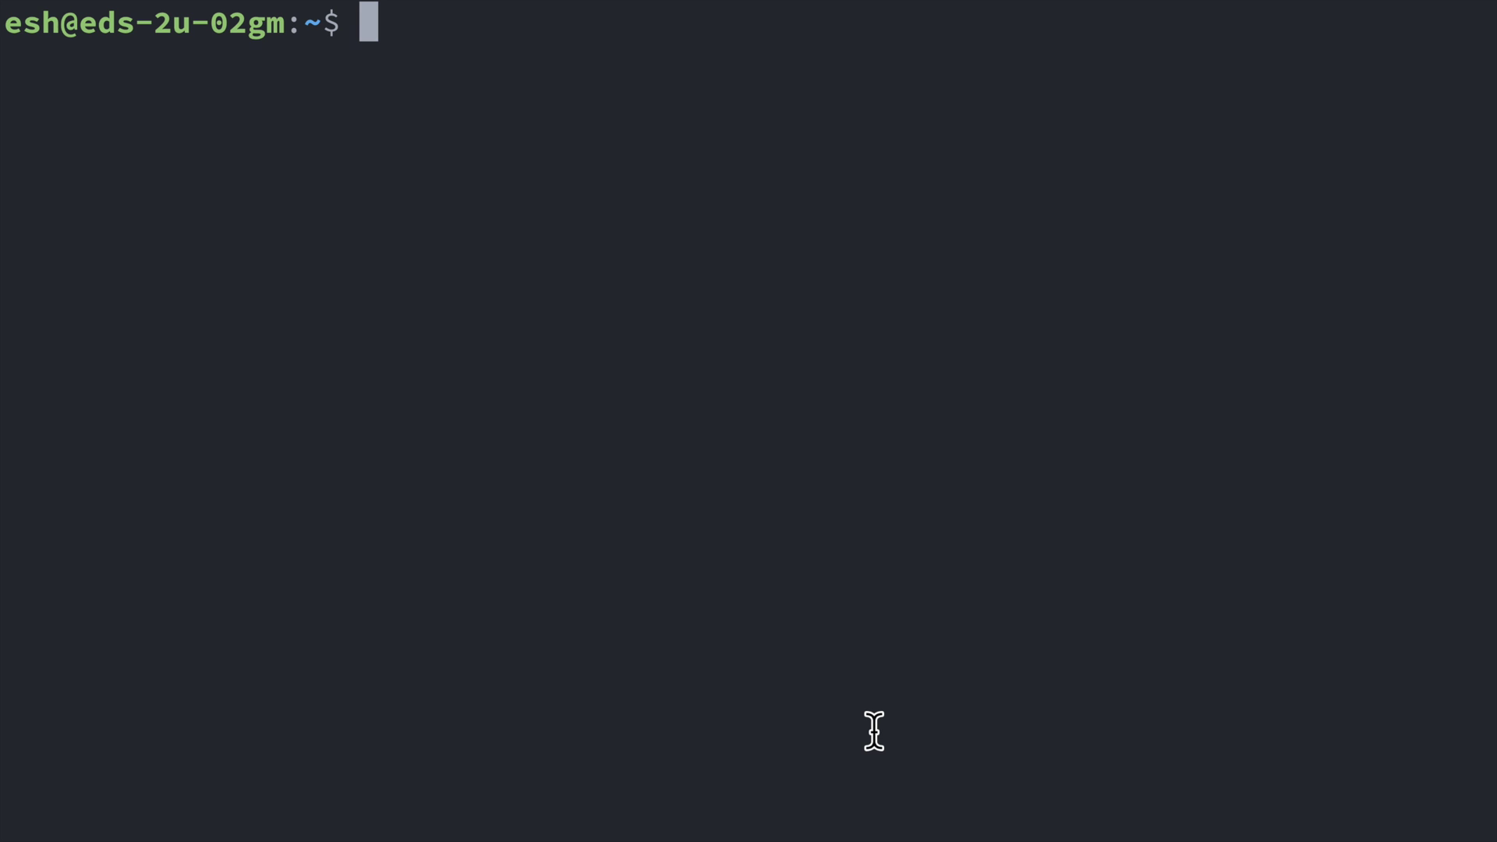
Step: In self-host/apps/kopia, start the Kopia container with docker compose up -d
type("c")
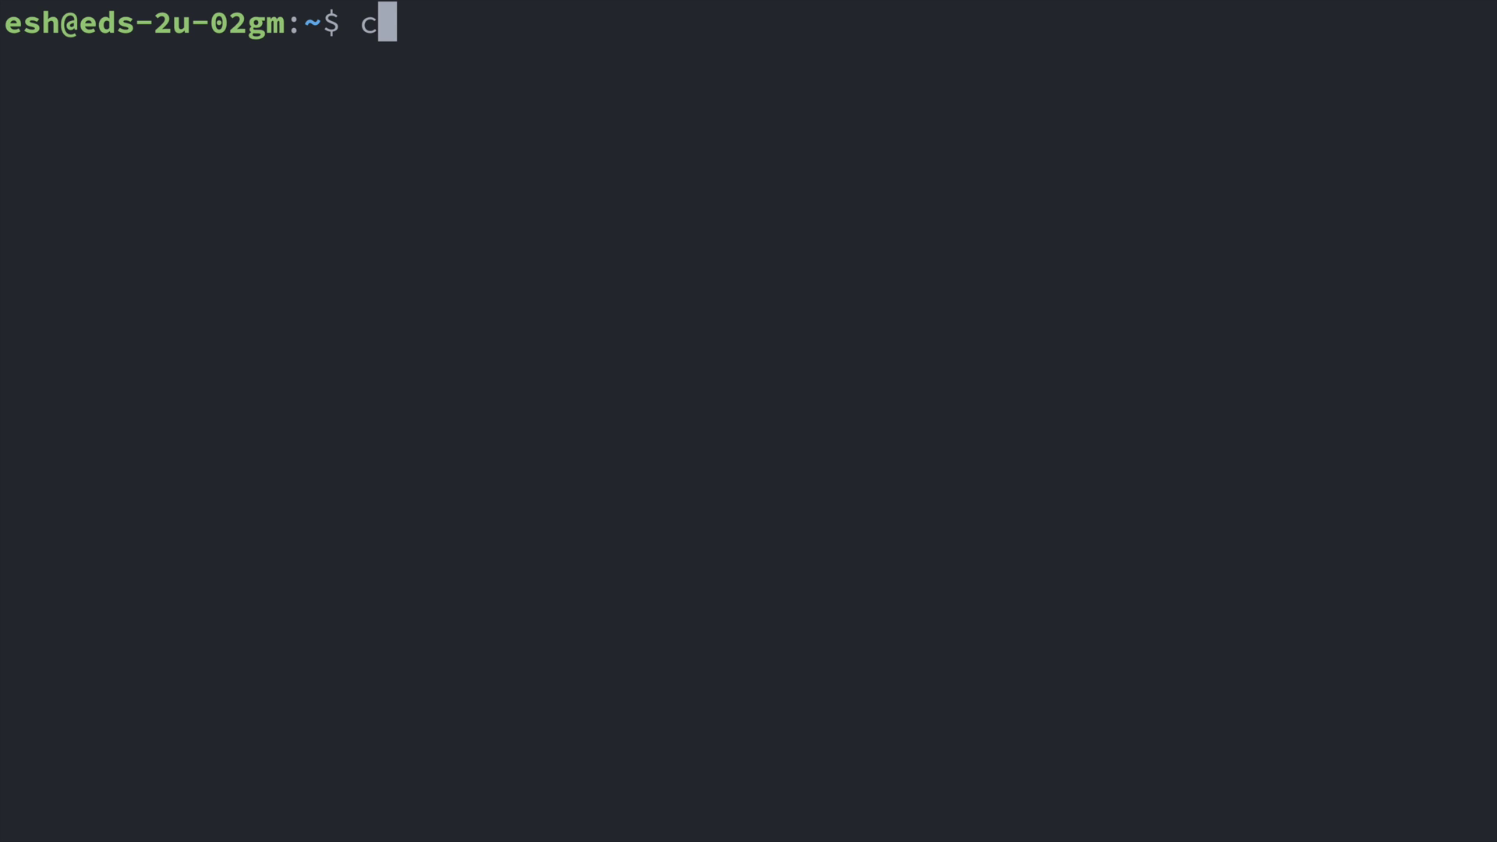
type("d self-host/apps/kopia")
key("Return")
type("ls")
key("Return")
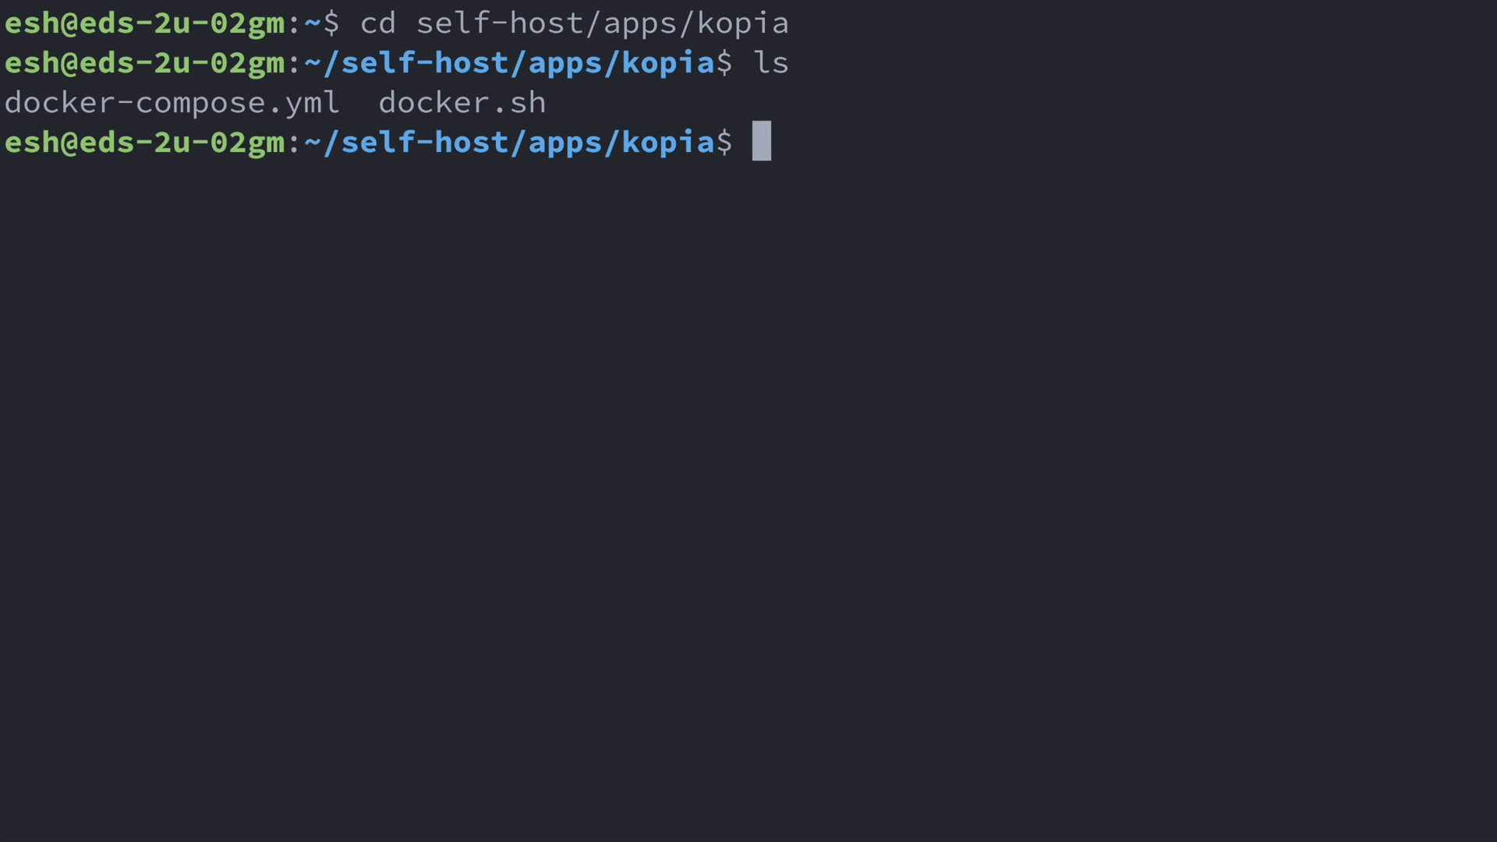
type("docker compo")
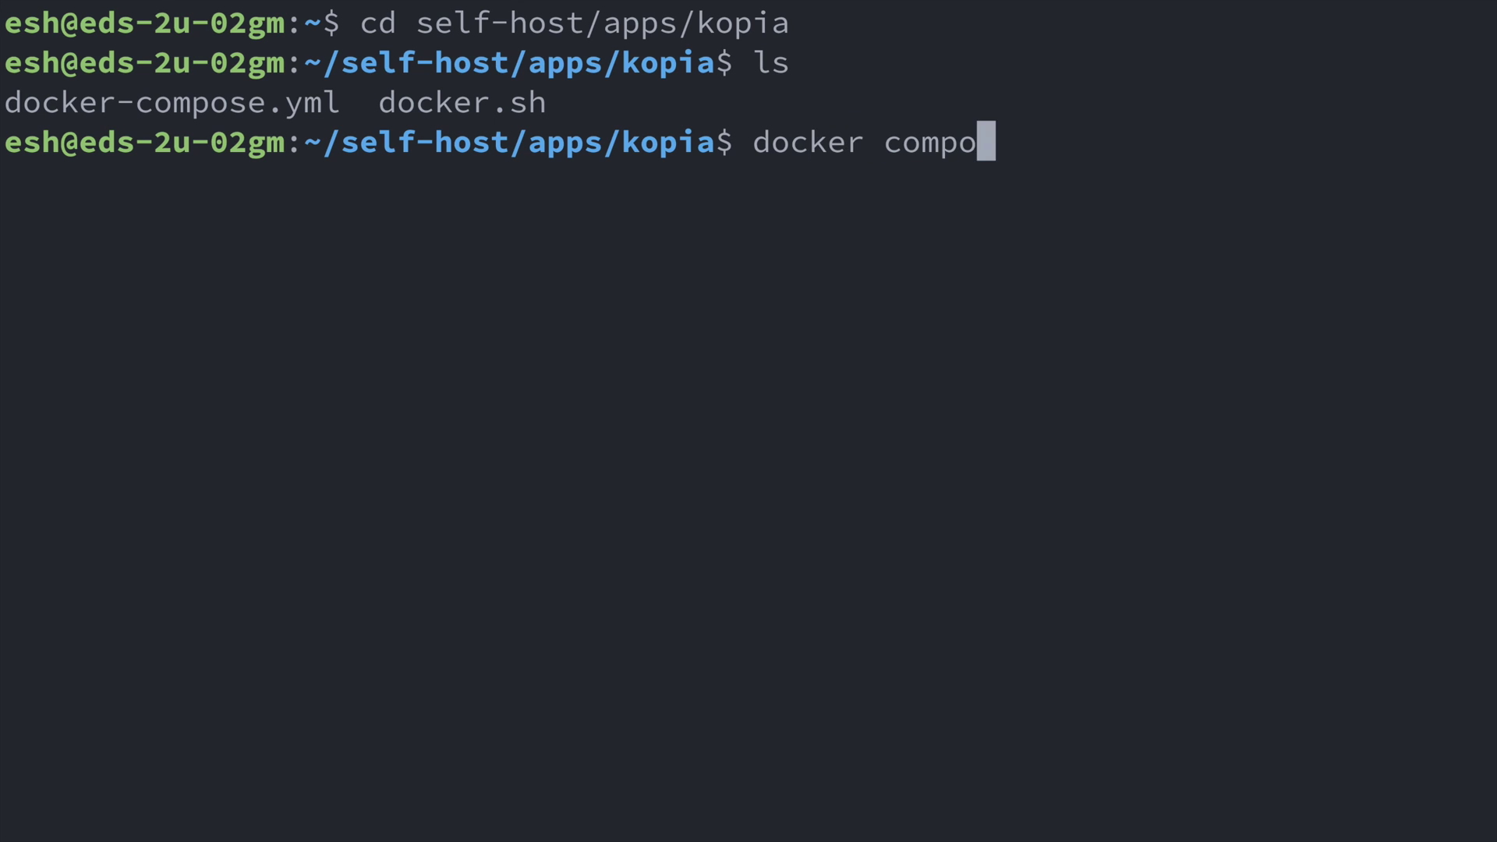
type("se up -d")
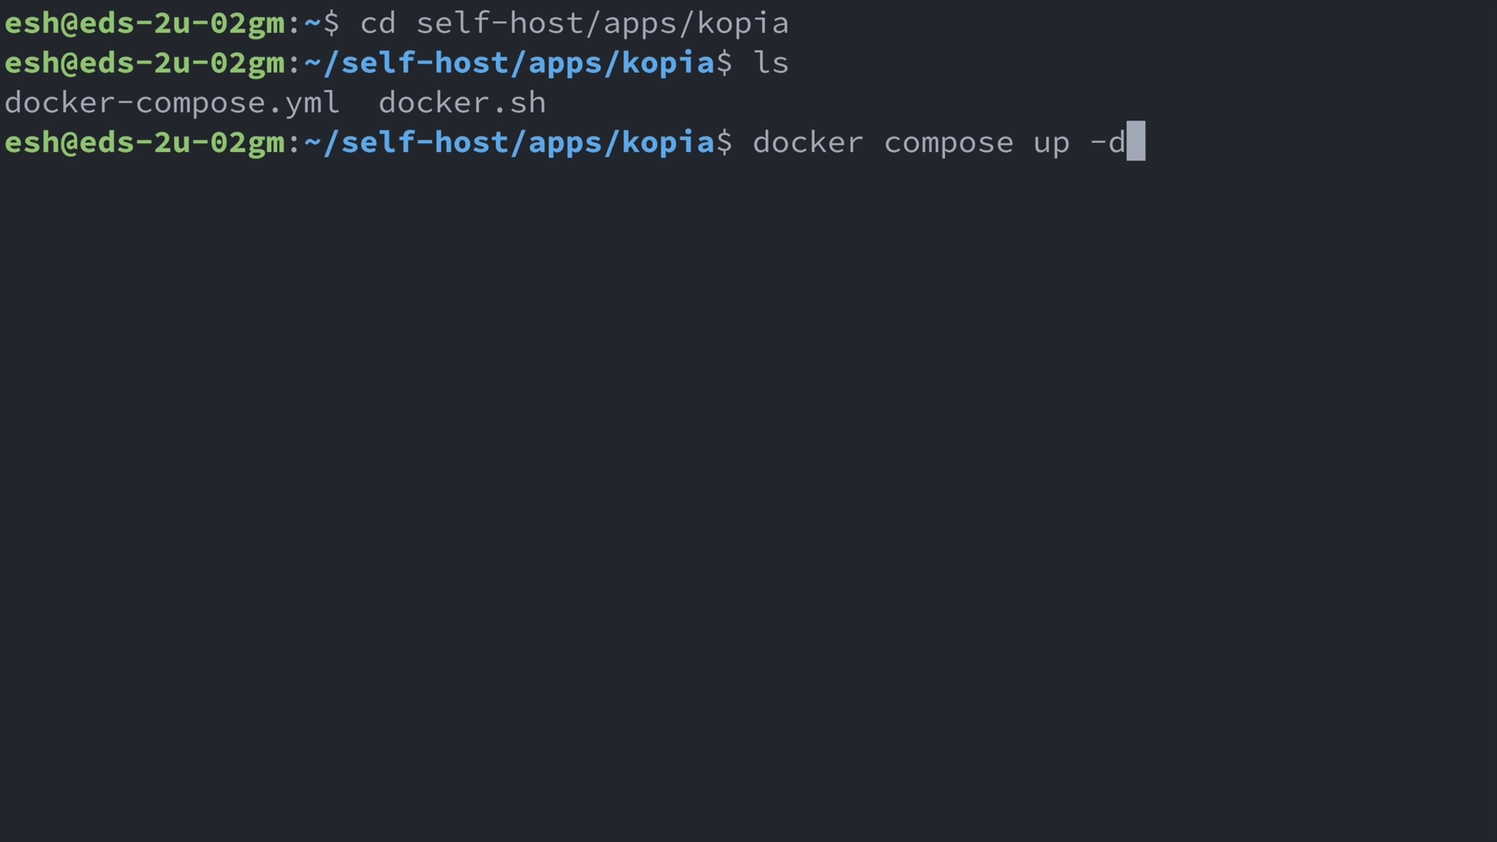
key("Return")
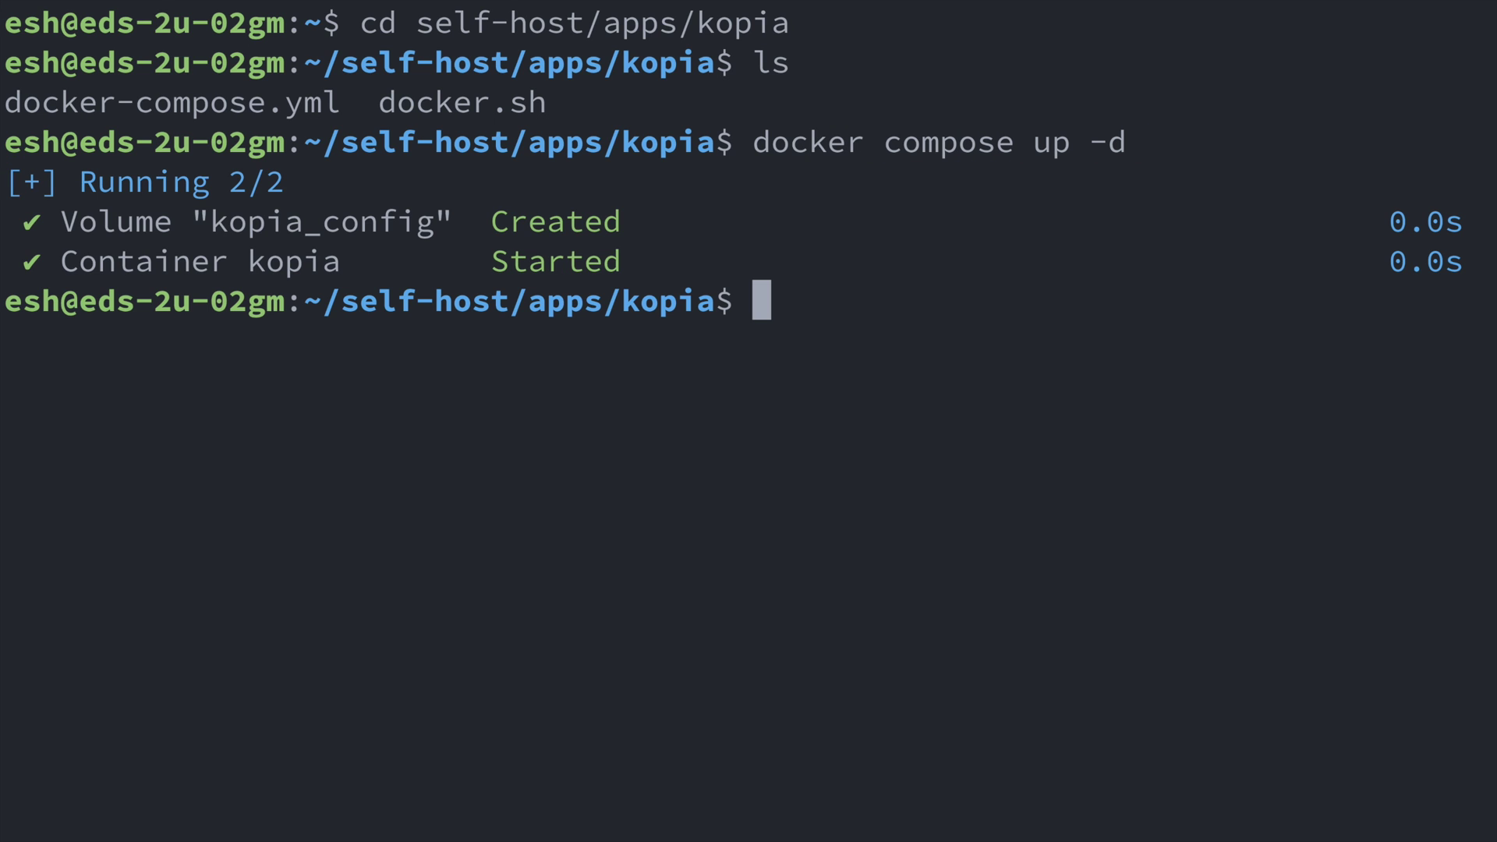
Step: Restart the Caddy container, then load kopia.home.easyselfhost.com in the browser
key("ctrl+l")
type("cd ../caddy")
key("Return")
type("docker com")
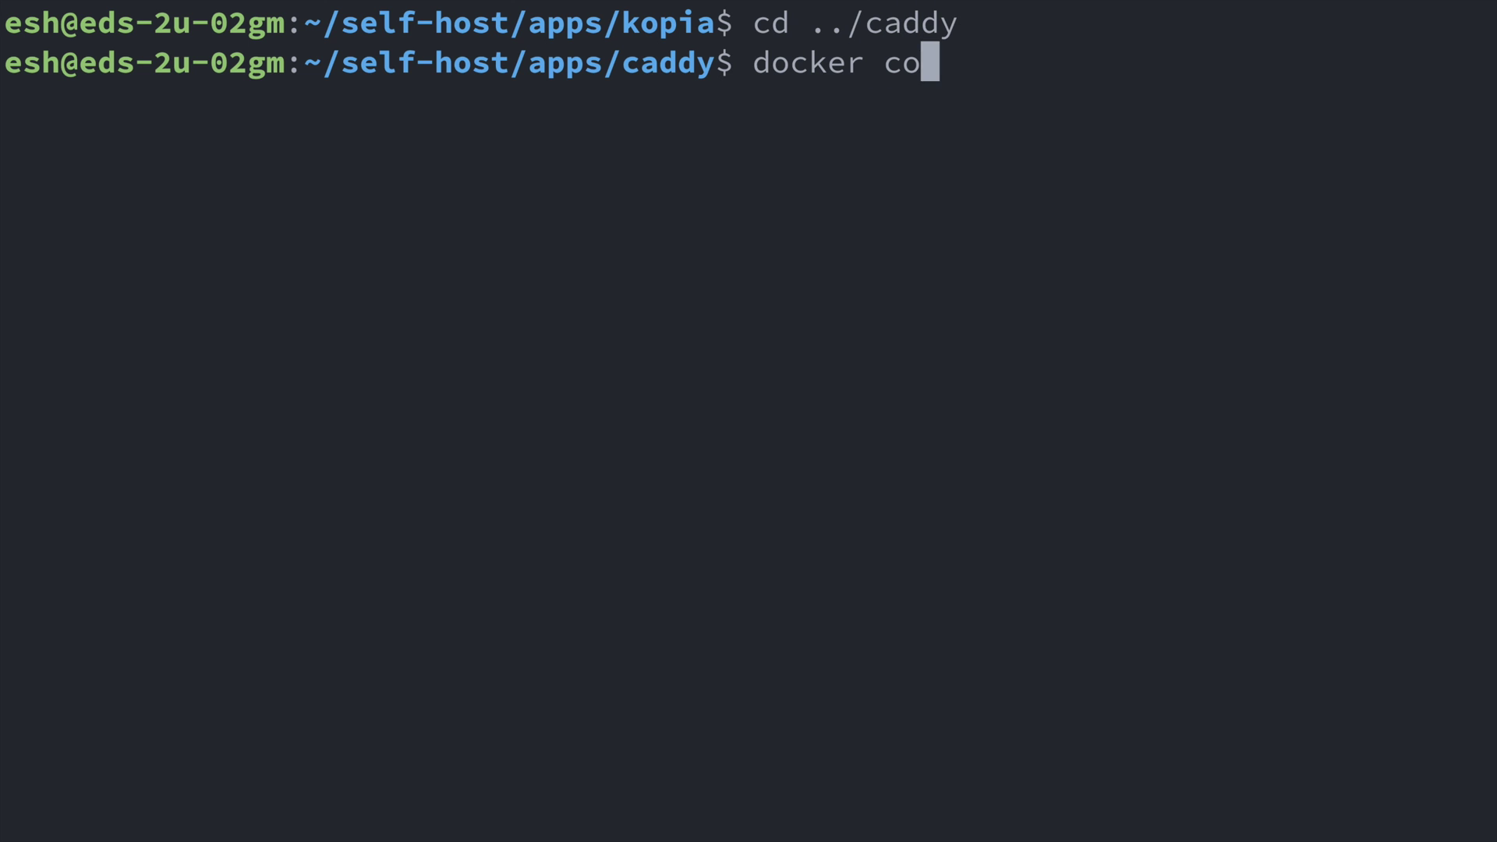
type("pose restart")
key("Return")
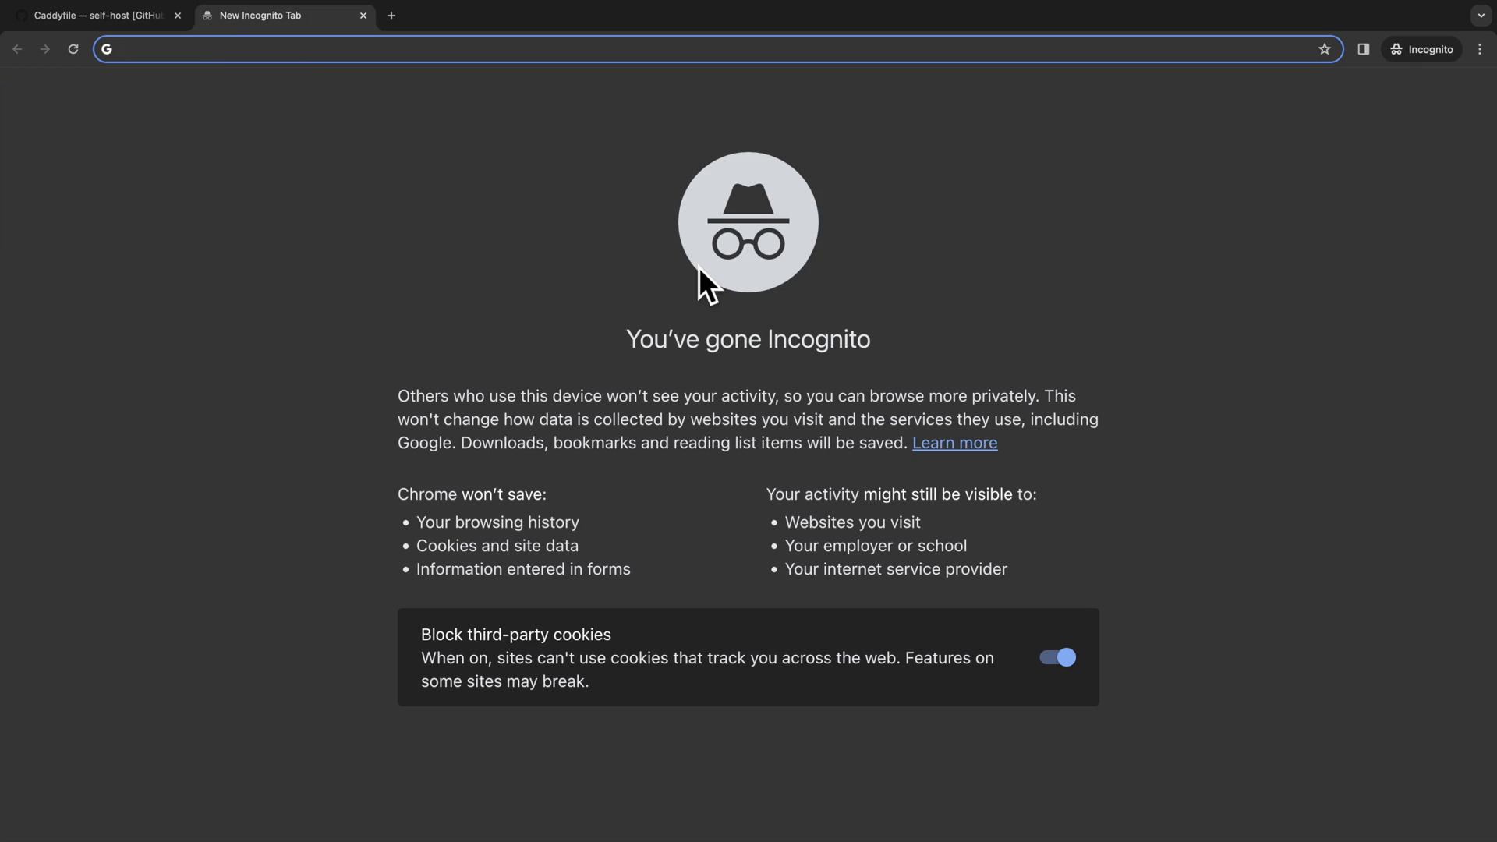
type("kopia.home.easyselfhost.com")
key("Return")
Step: Sign in to the Kopia server and choose Amazon S3 as repository storage
type("kopia")
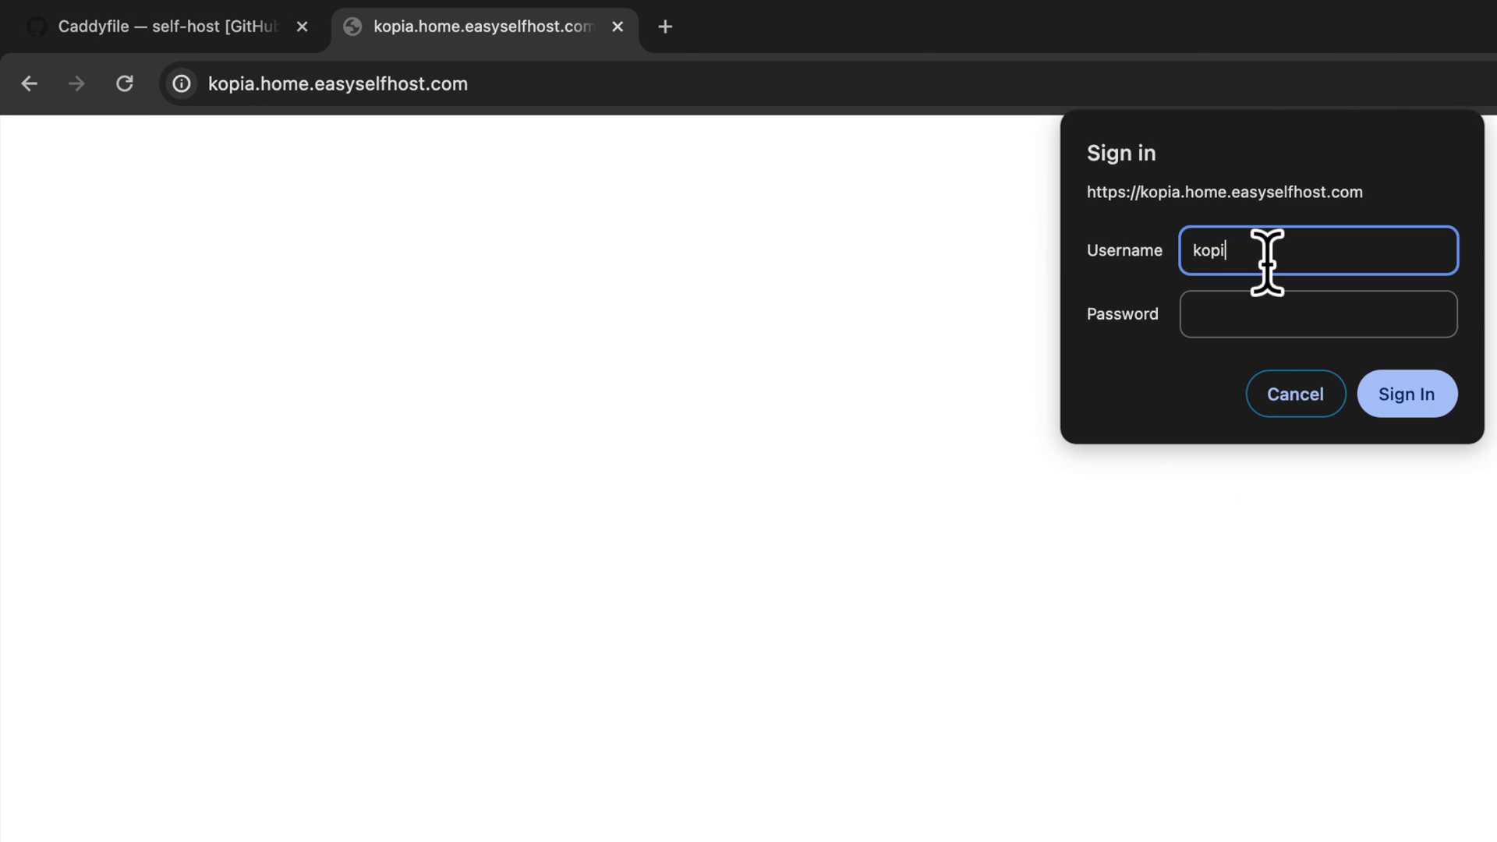
left_click(1265, 326)
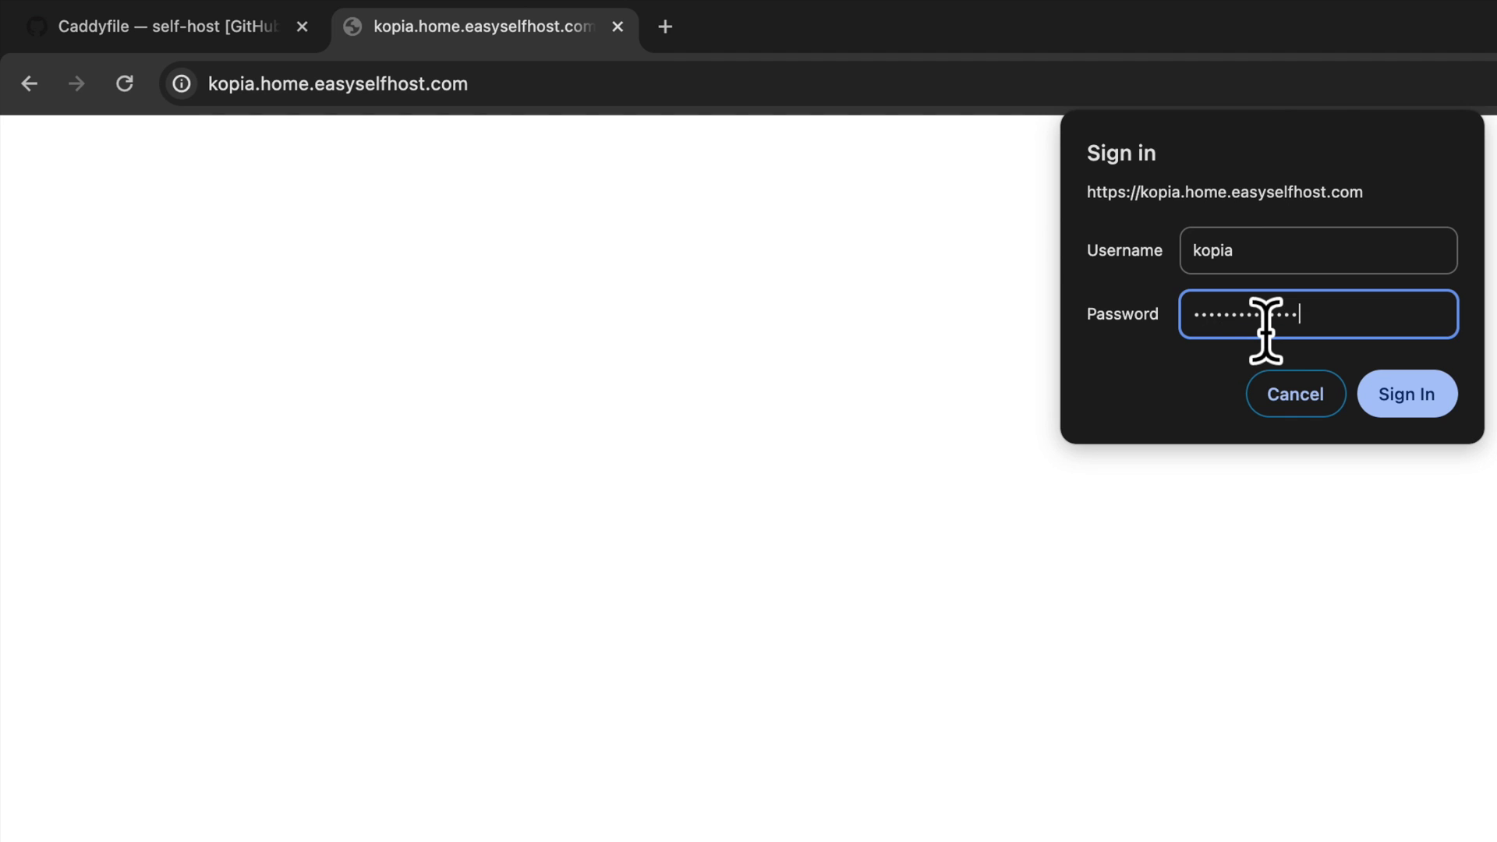
left_click(1446, 404)
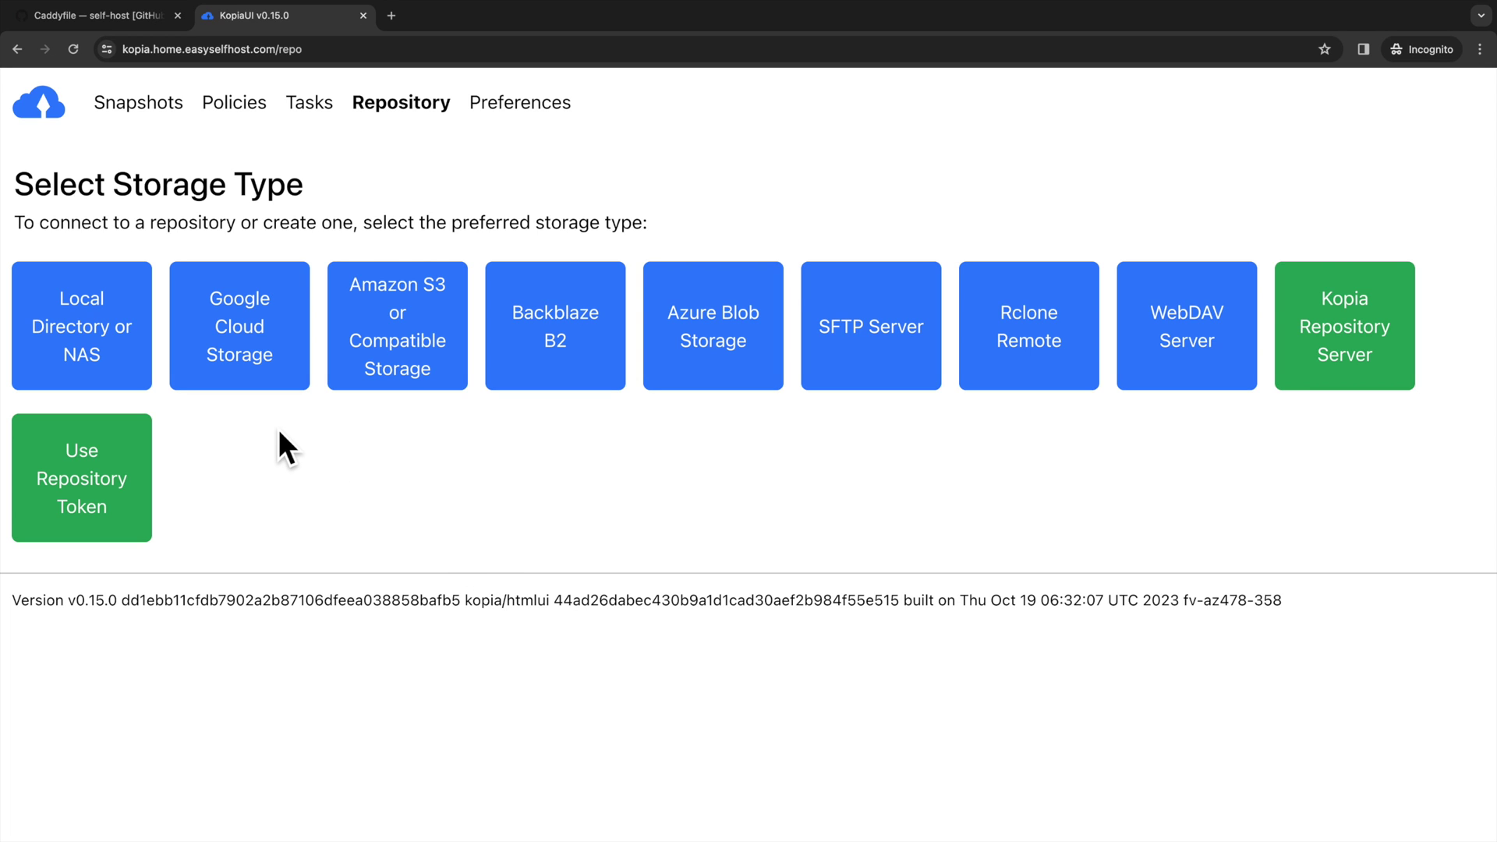
left_click(418, 355)
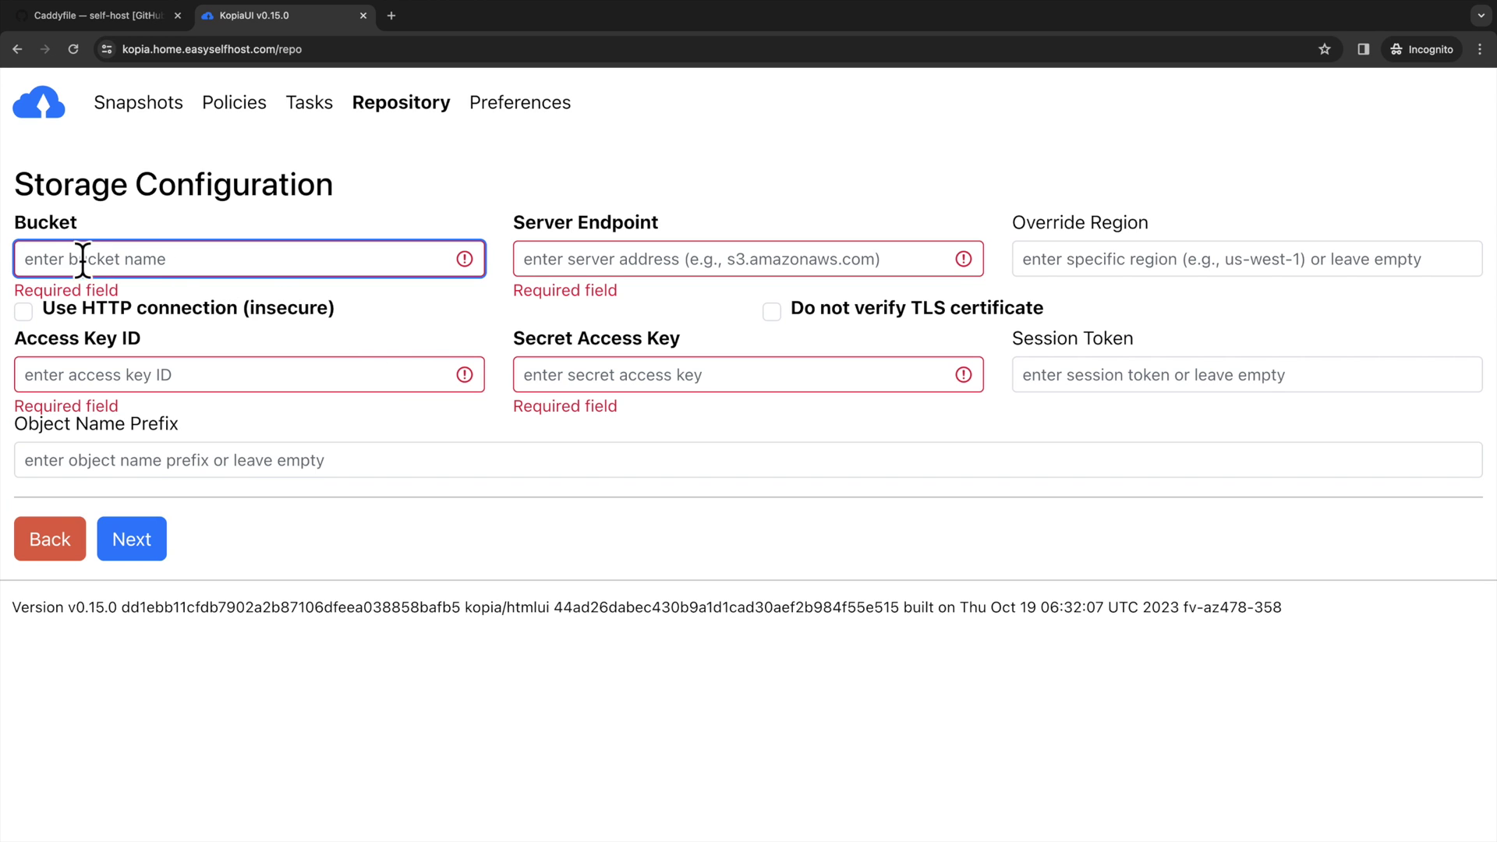
left_click_drag(27, 231, 98, 233)
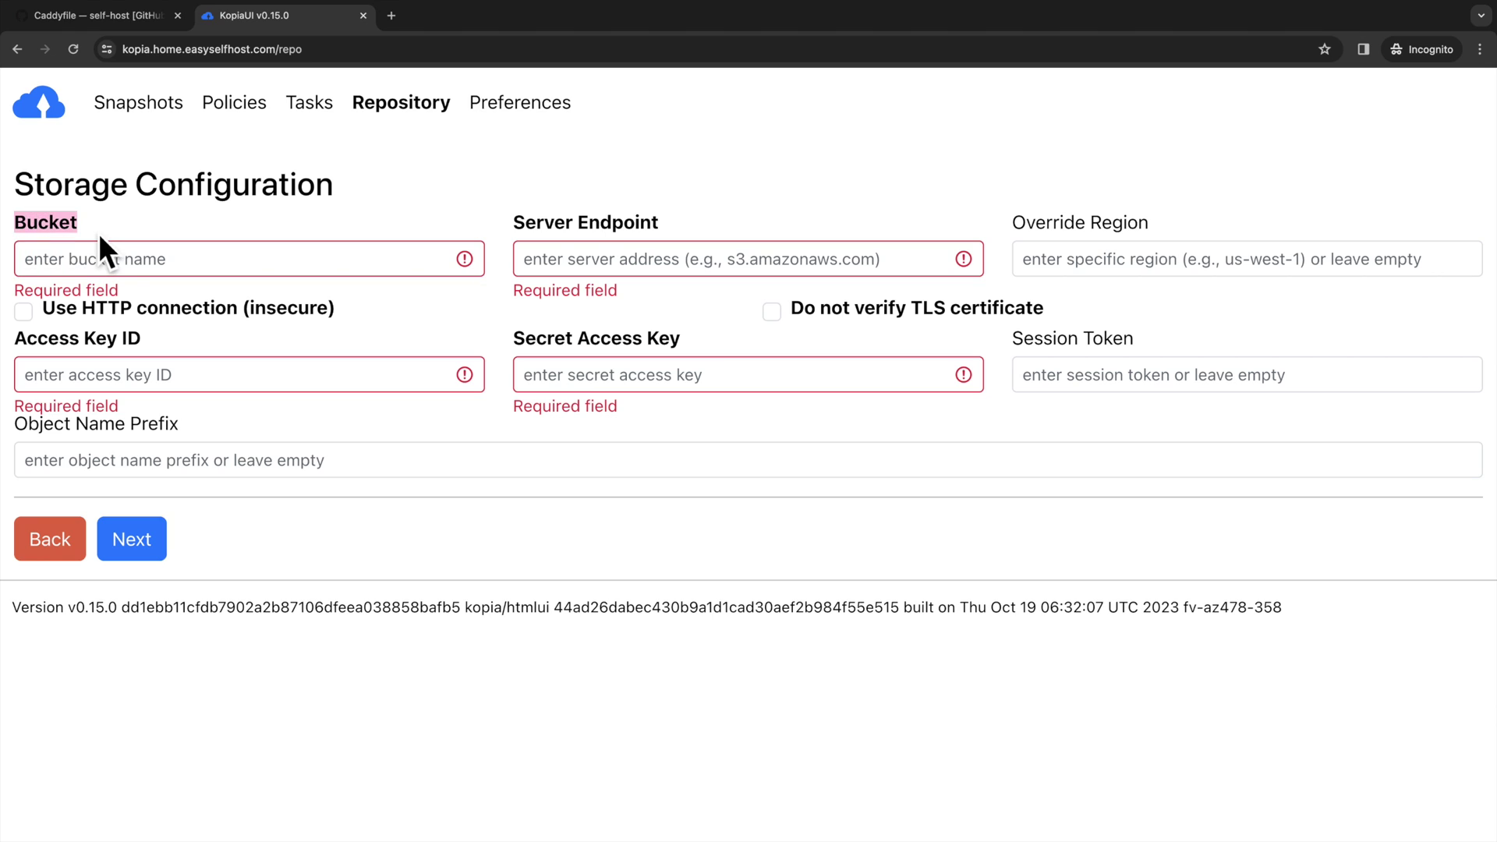
left_click(98, 232)
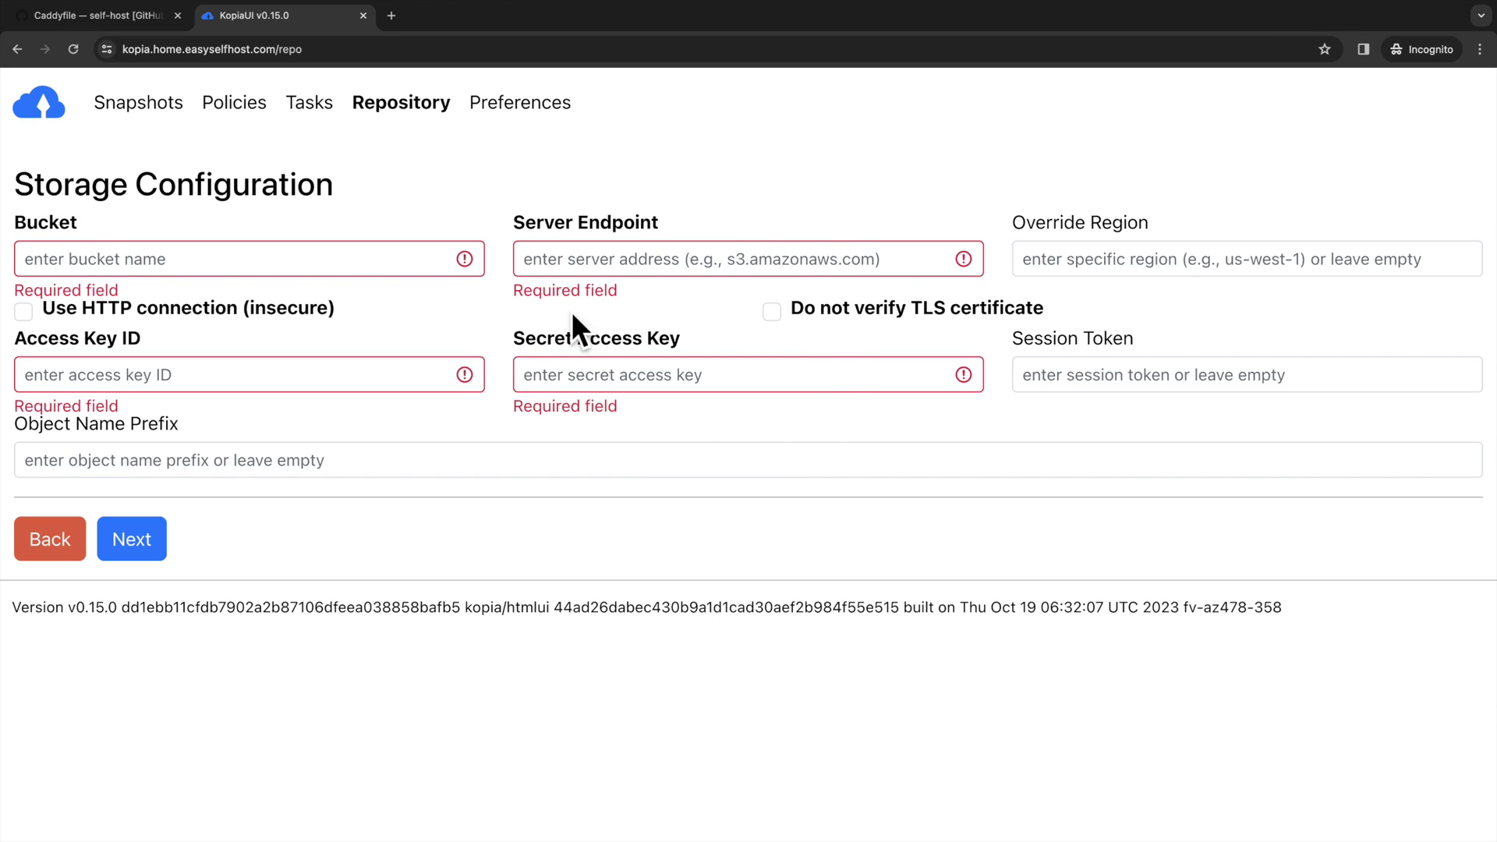
Step: Load aws.amazon.com in a new browser tab
left_click(396, 24)
type("aws.amazon.com")
key("Return")
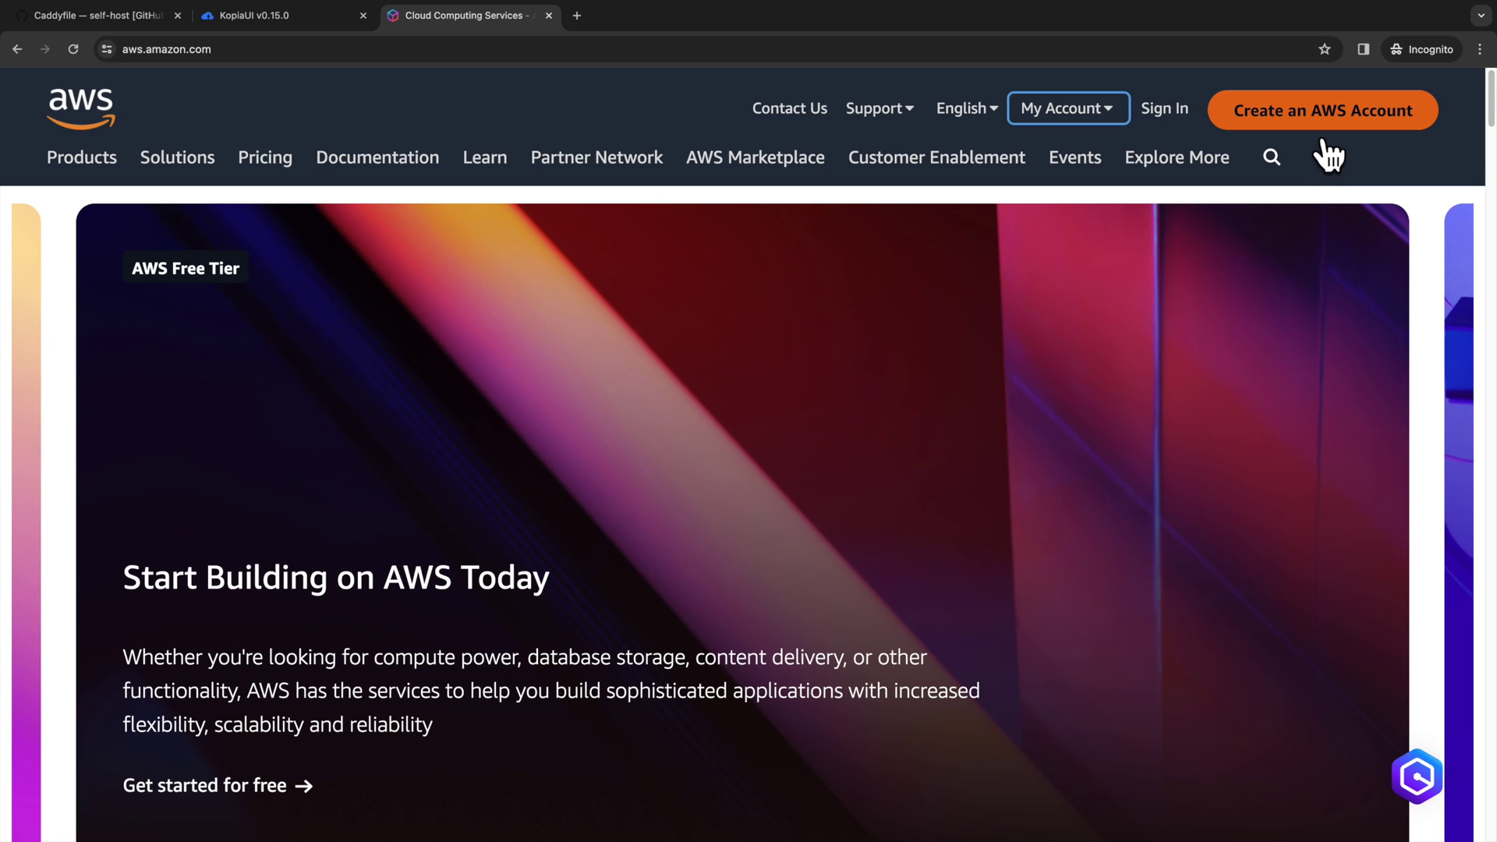
Step: Create the S3 bucket esh-home-server-backup in us-east-1 with default settings
left_click(1318, 117)
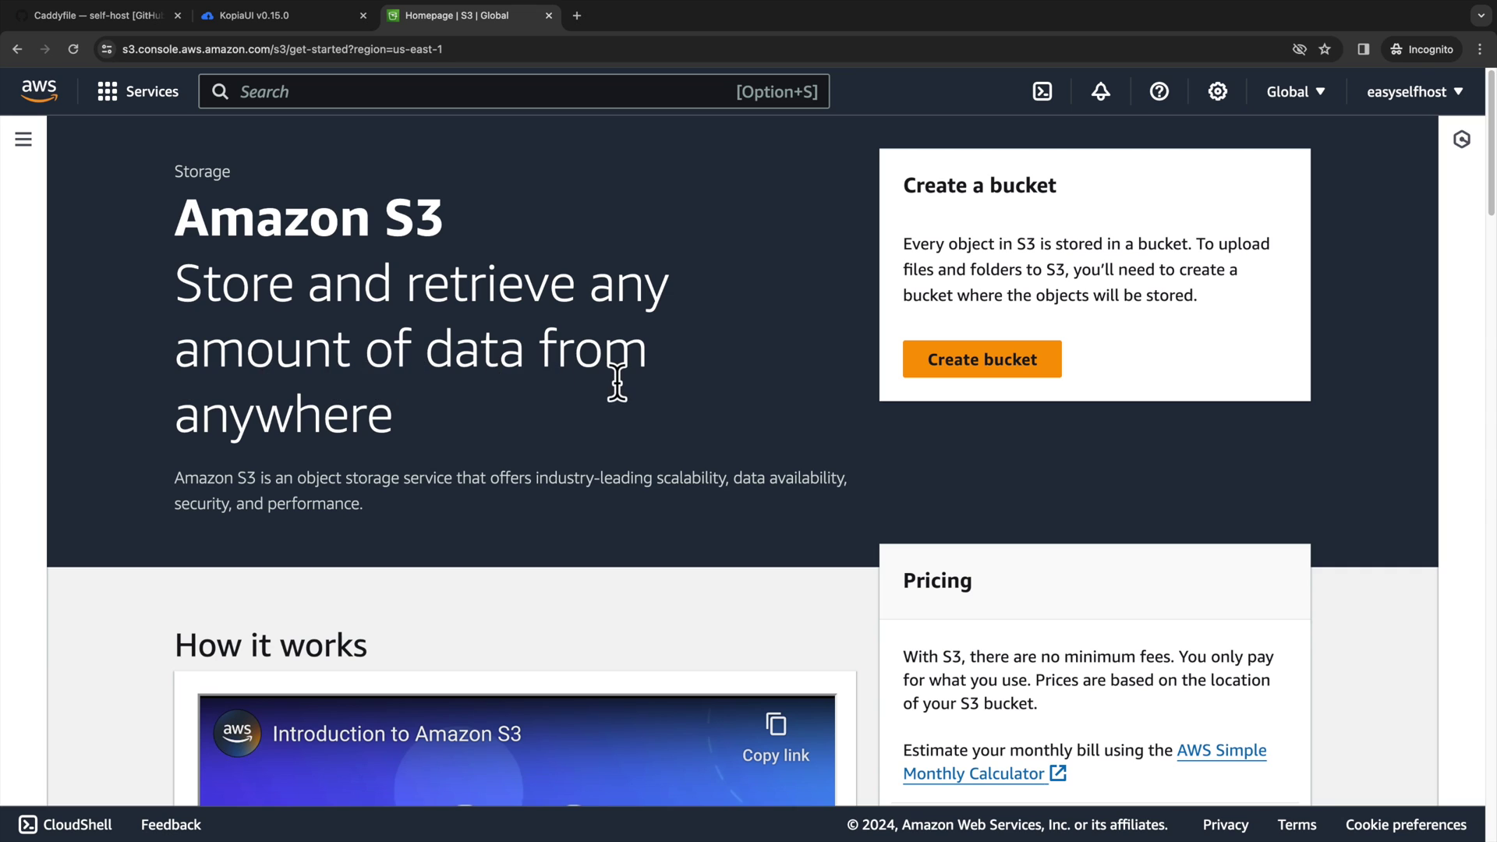
left_click(999, 368)
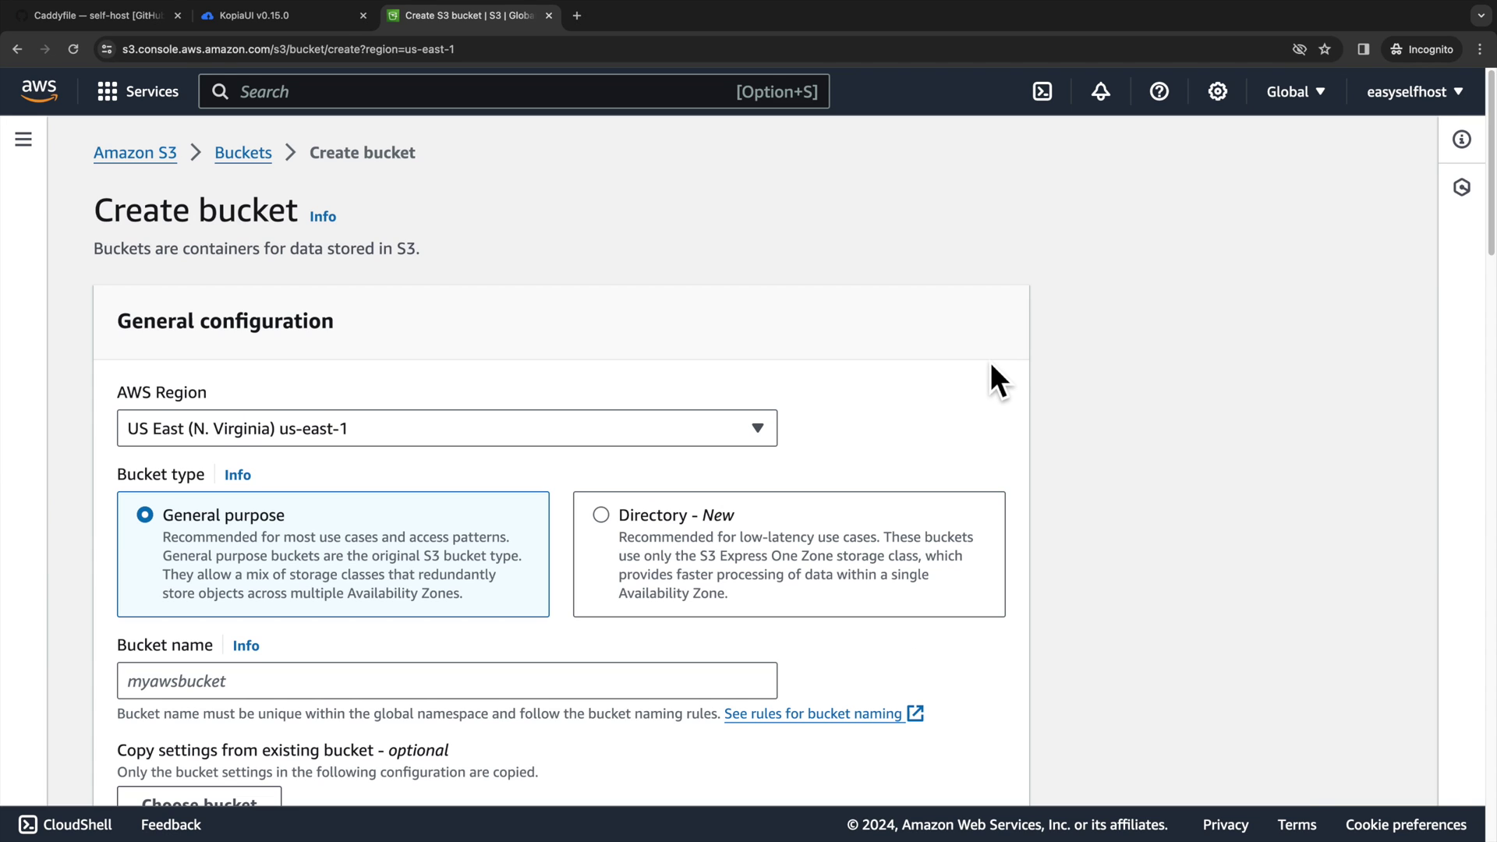
scroll(990, 361, "down", 4)
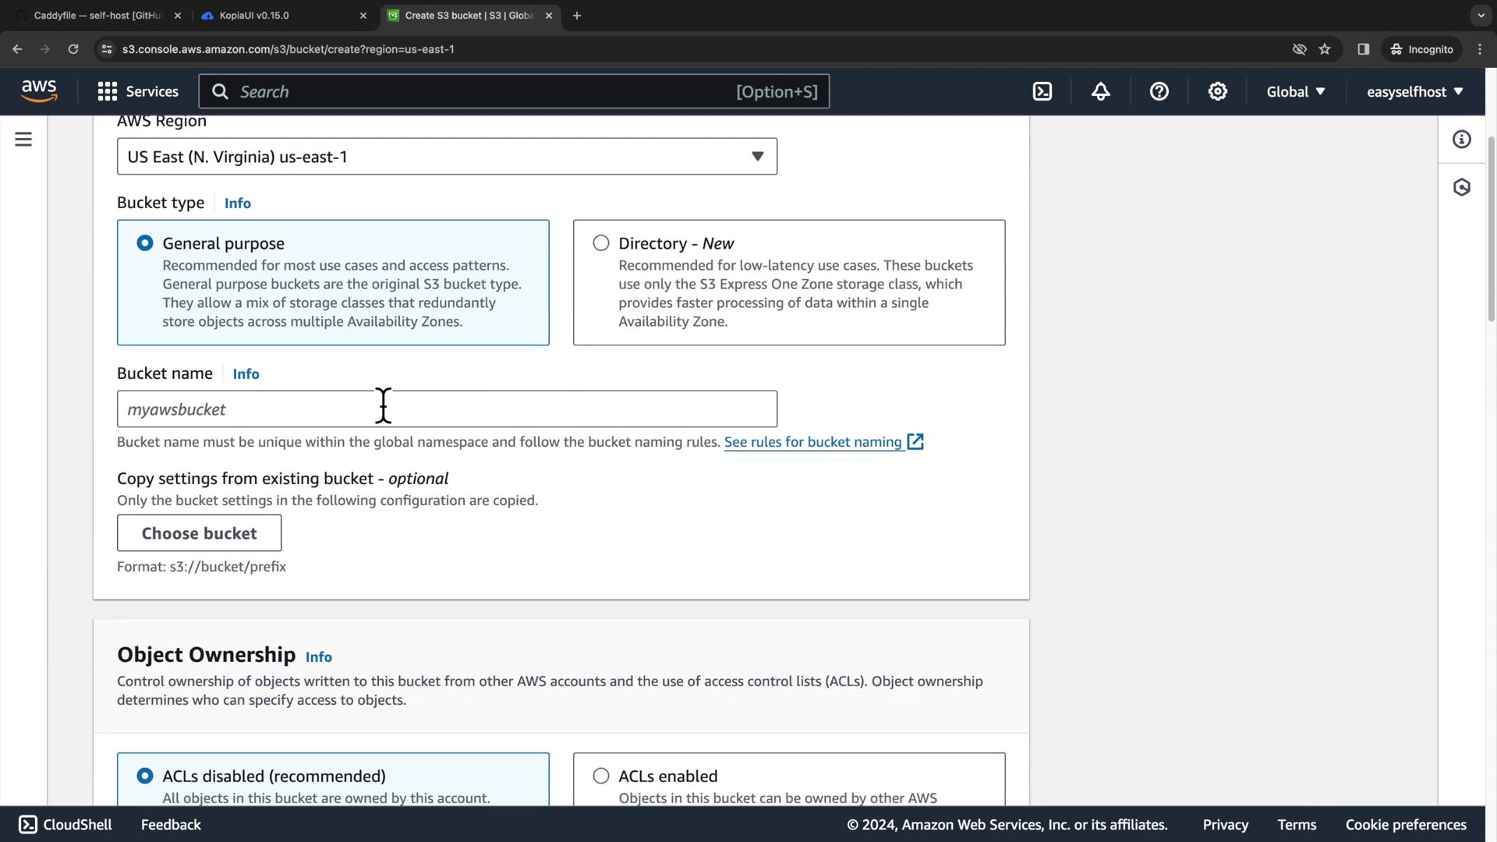
left_click(368, 409)
type("esh-home-server-backup")
scroll(367, 503, "down", 13)
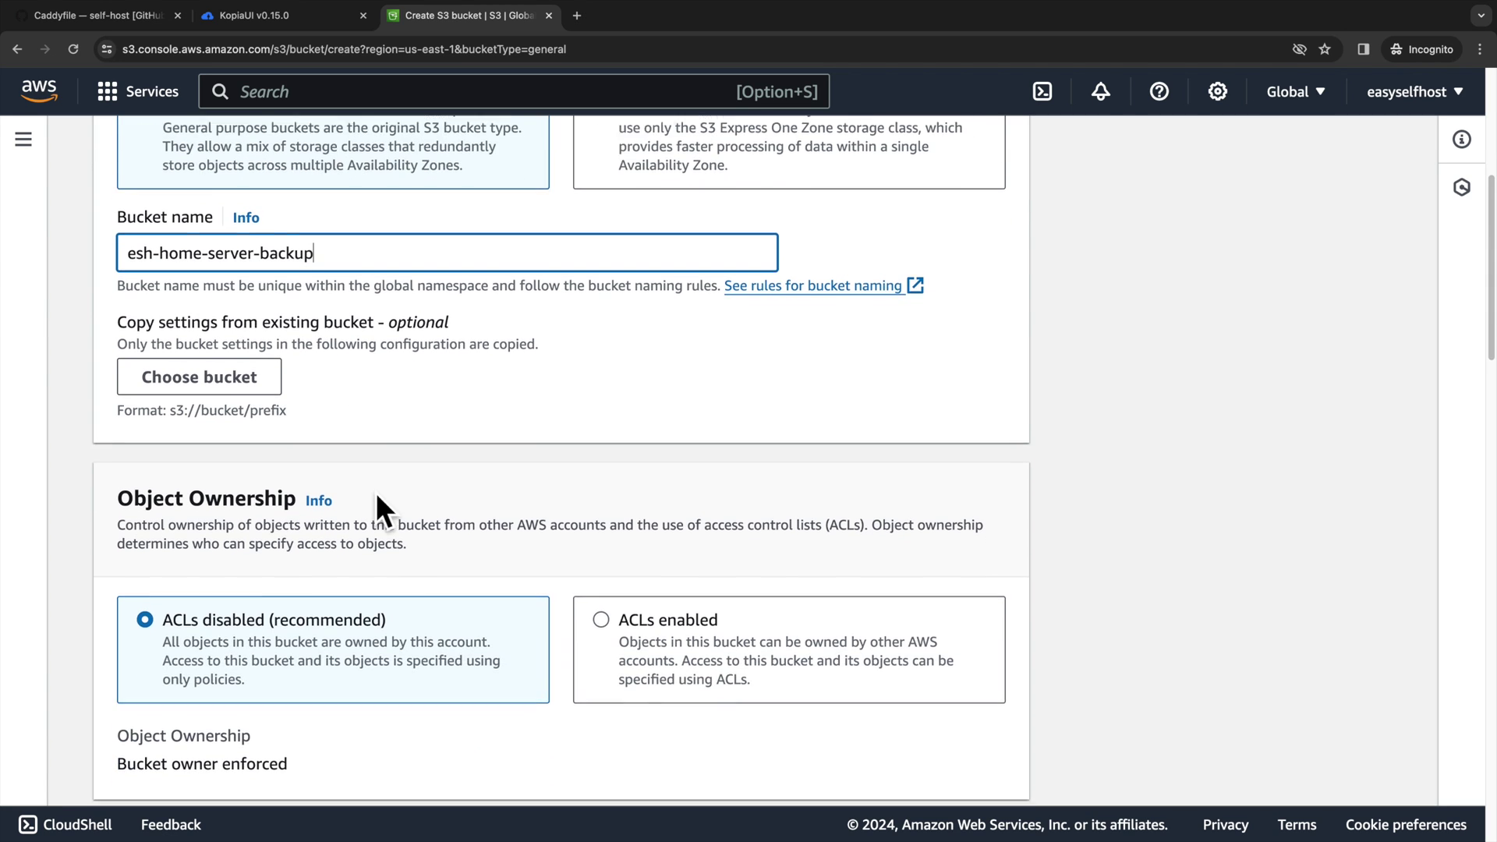
scroll(406, 497, "down", 15)
left_click(195, 627)
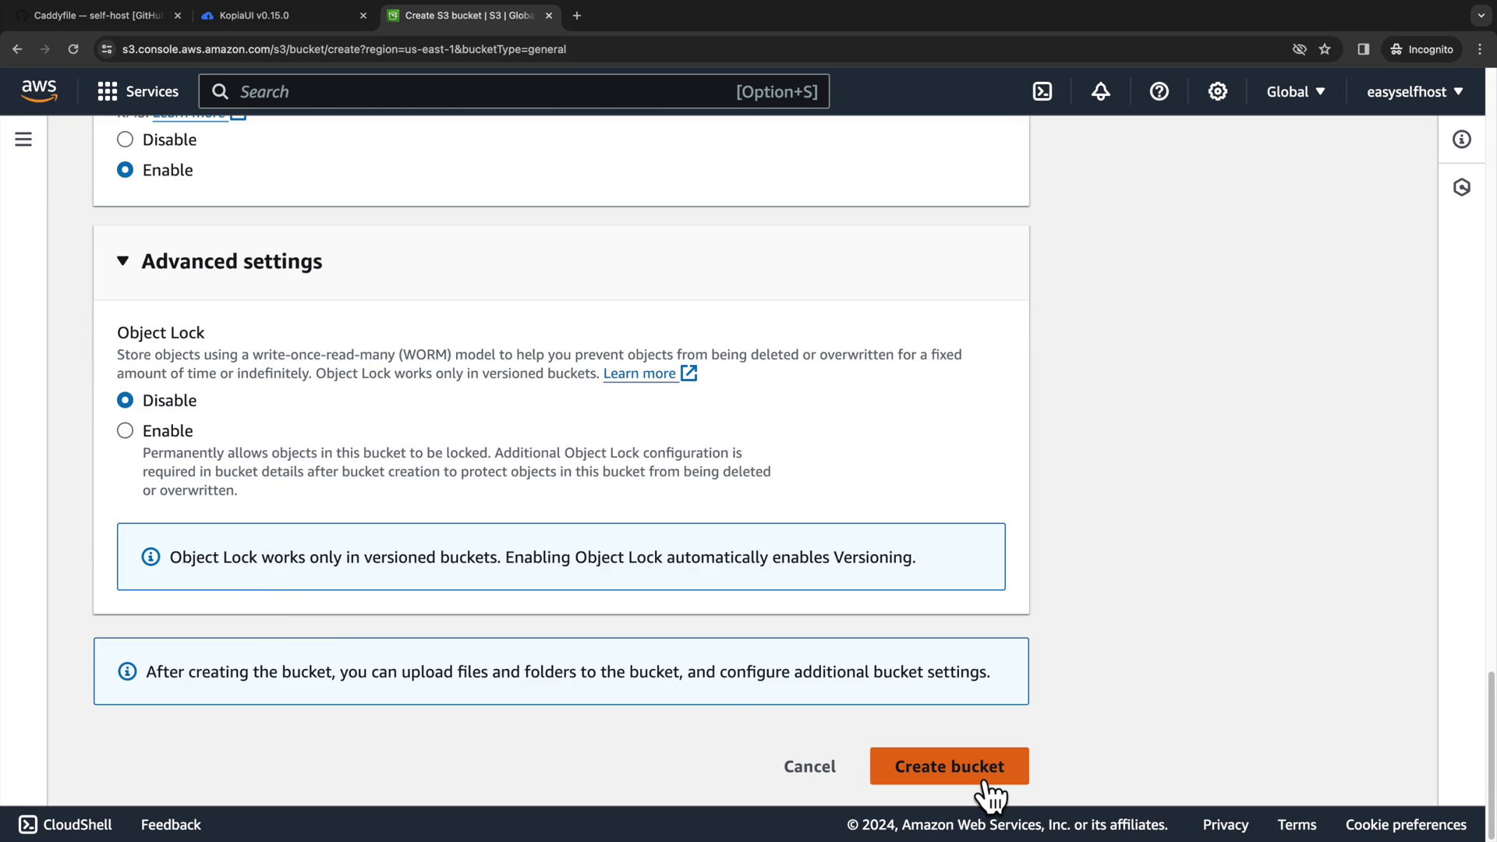
left_click(976, 773)
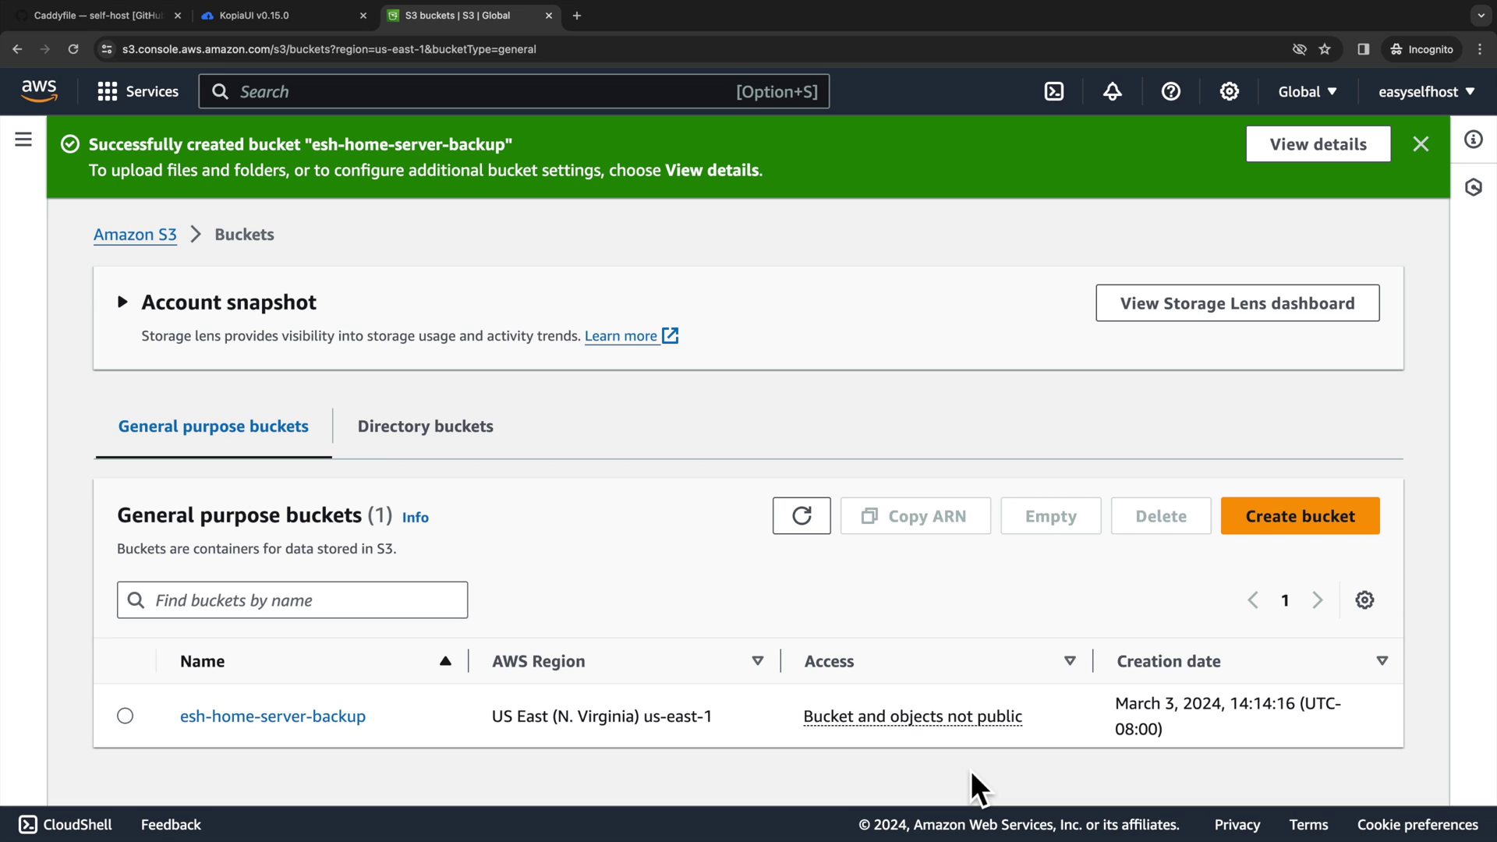
key("alt+s")
Step: In IAM, start a new user named kopia and continue to permissions
type("iam")
left_click(515, 280)
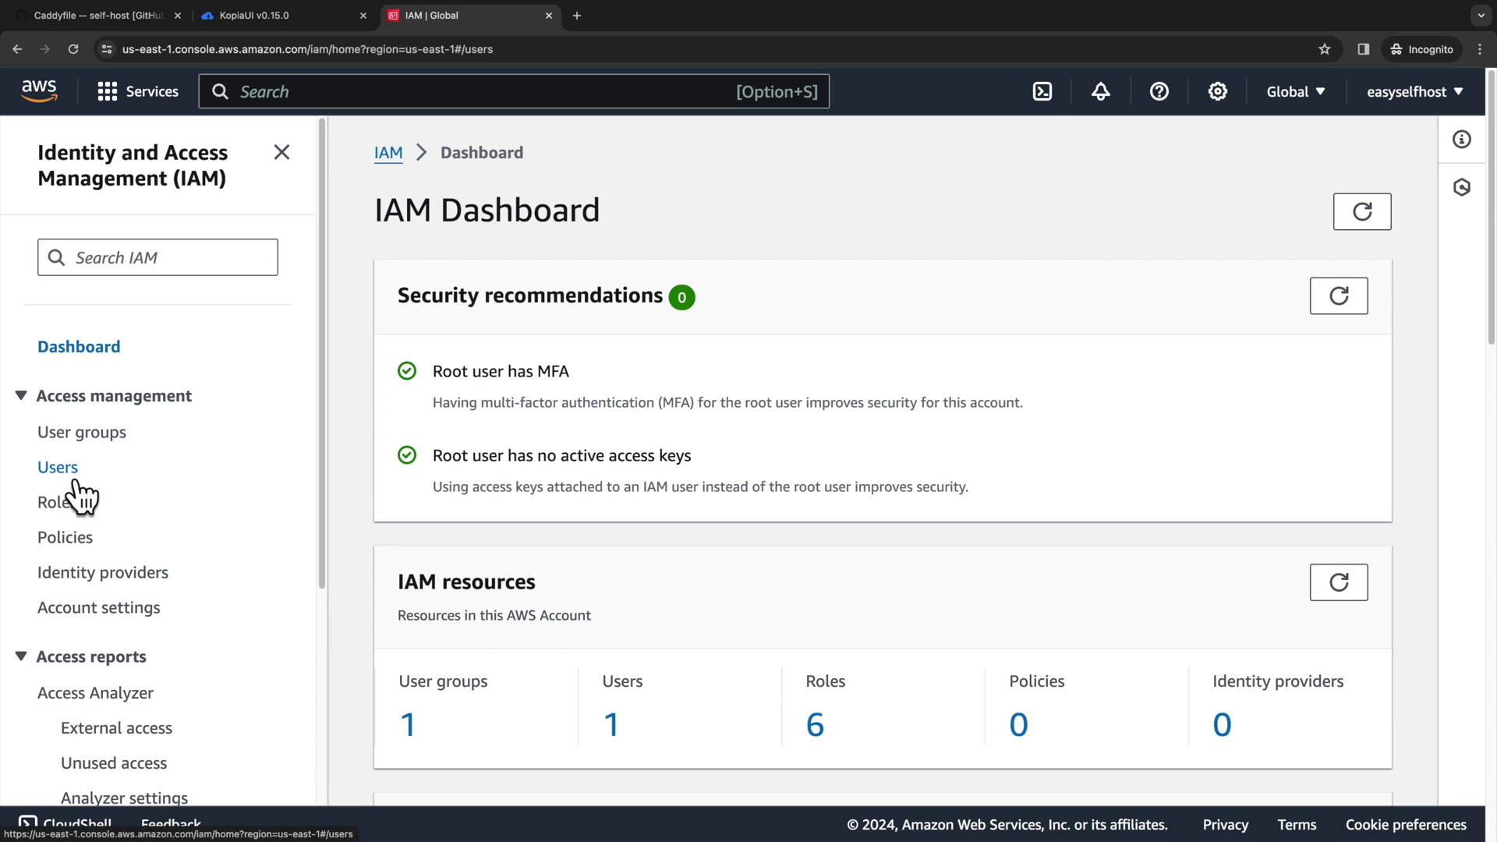
left_click(70, 472)
left_click(1294, 248)
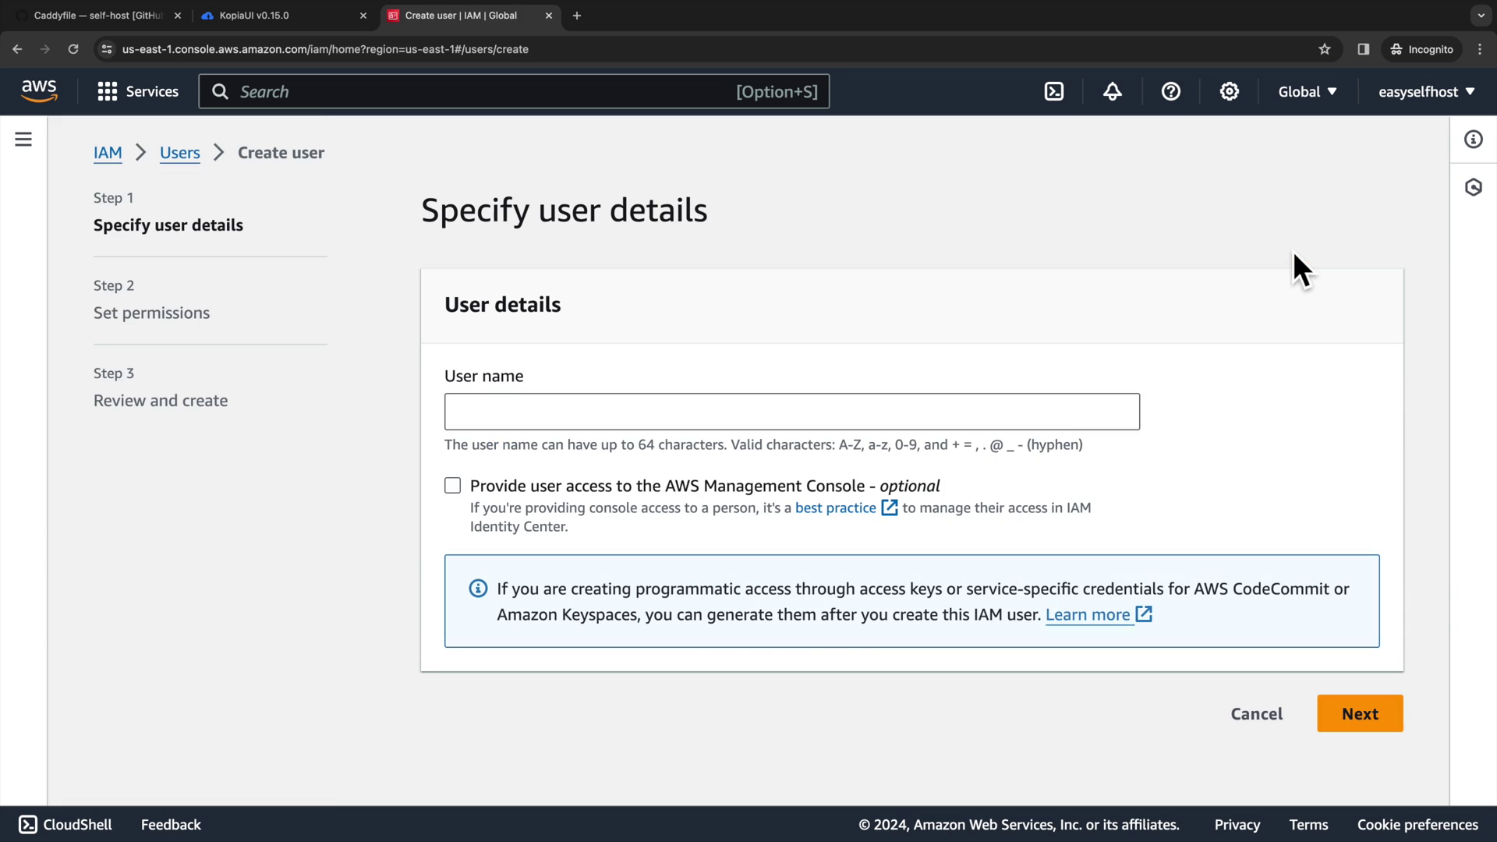
left_click(579, 414)
type("kopia")
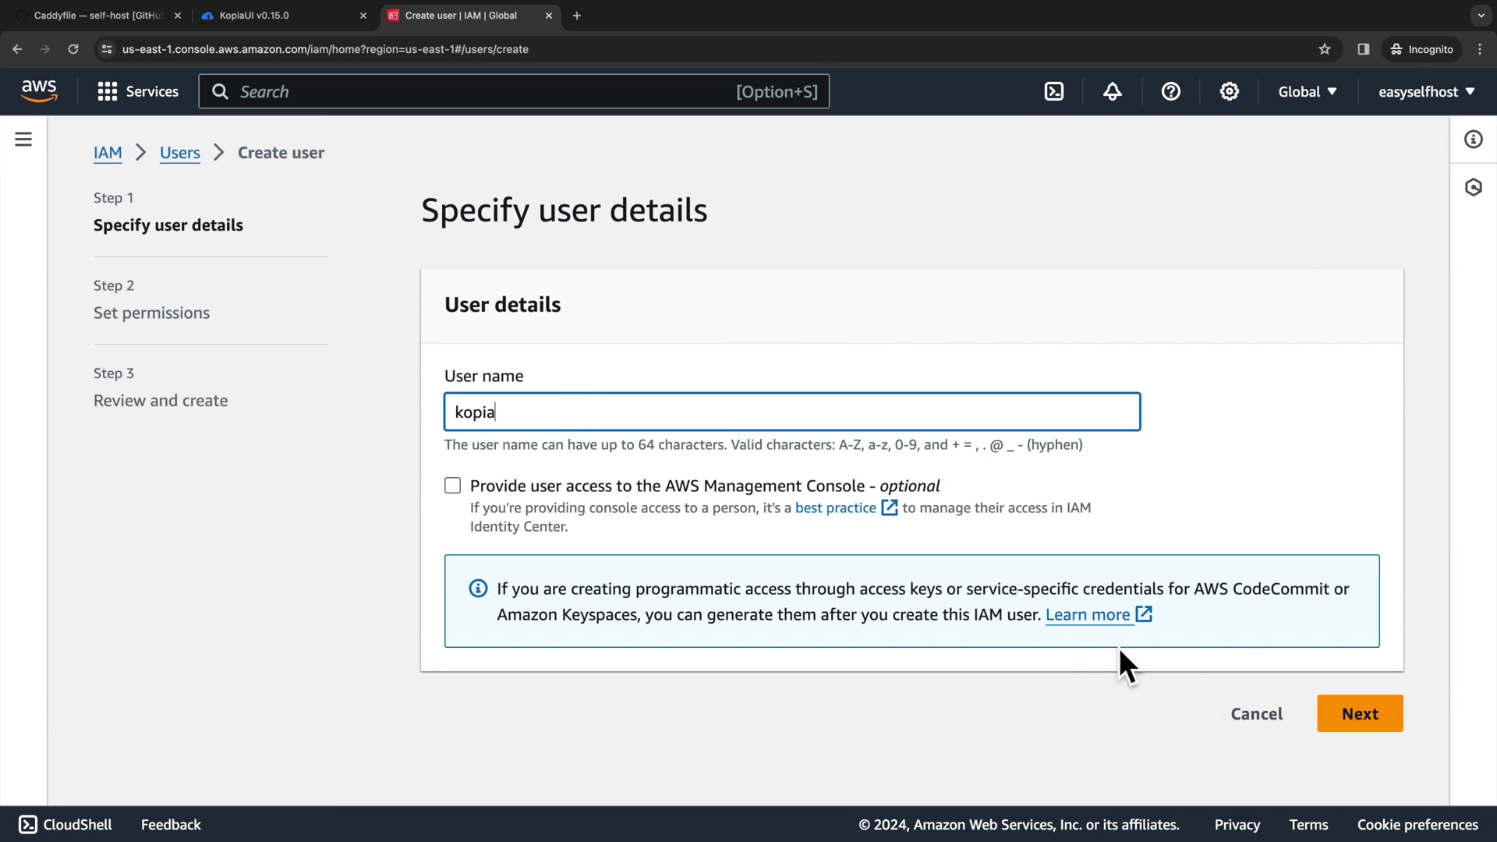
left_click(1360, 713)
Step: Create the user group kopia-backup with the AmazonS3FullAccess policy attached
scroll(906, 592, "down", 3)
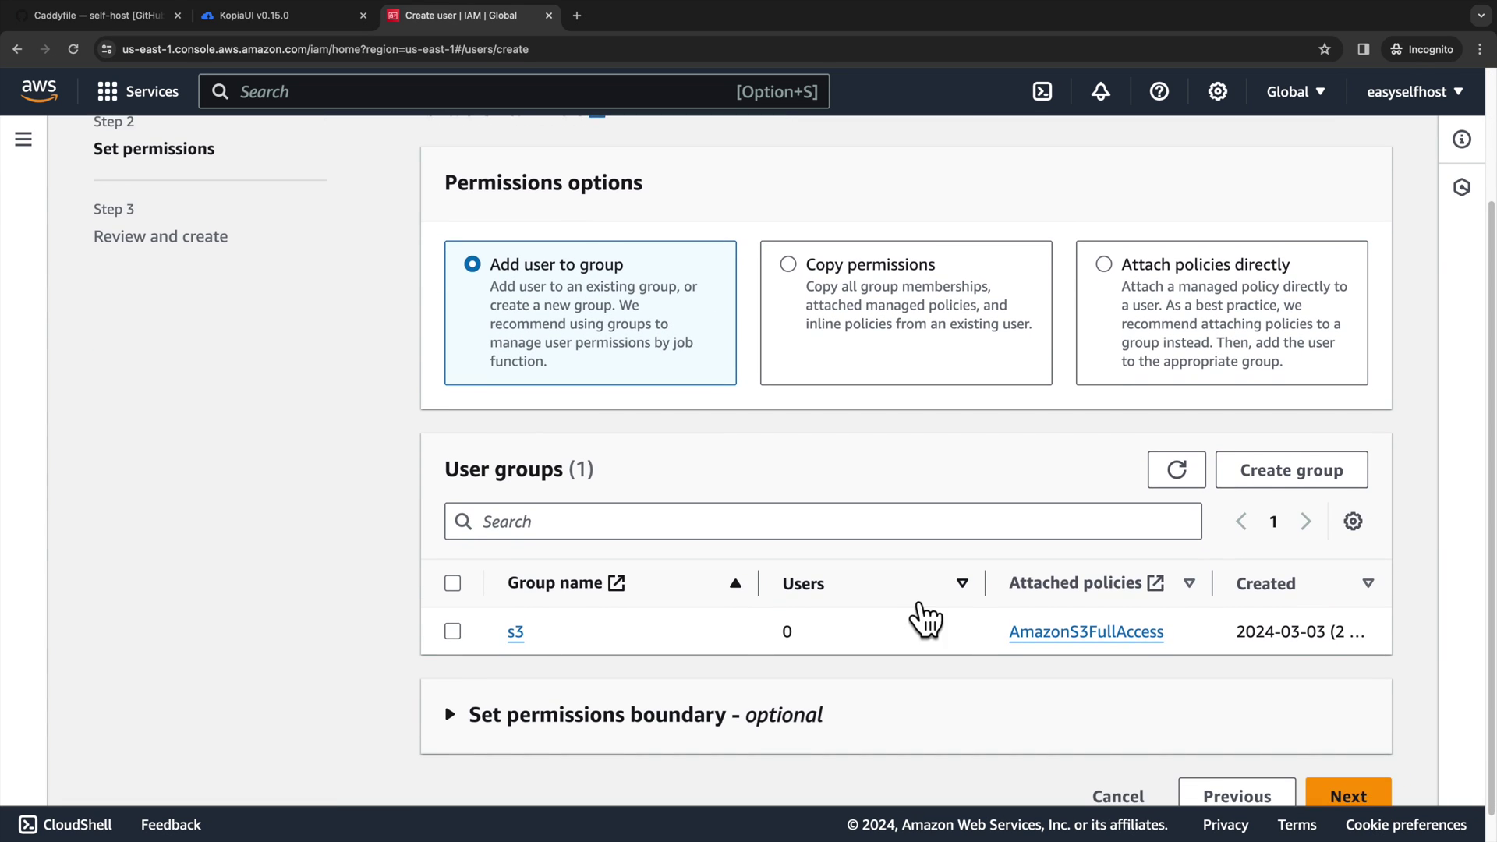
left_click(1309, 493)
left_click(613, 328)
type("kopia-backup")
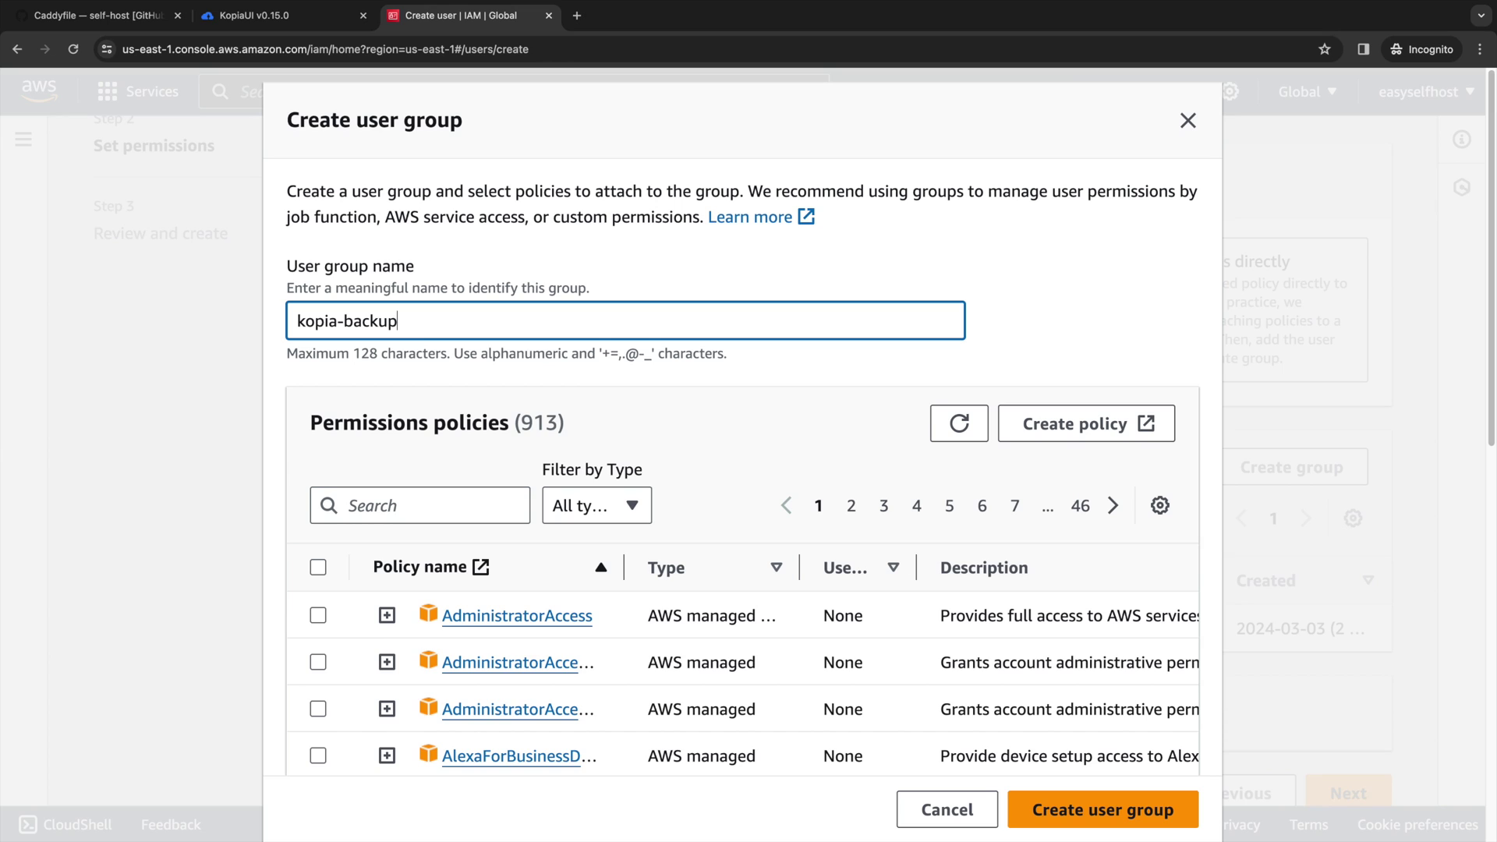
left_click(439, 522)
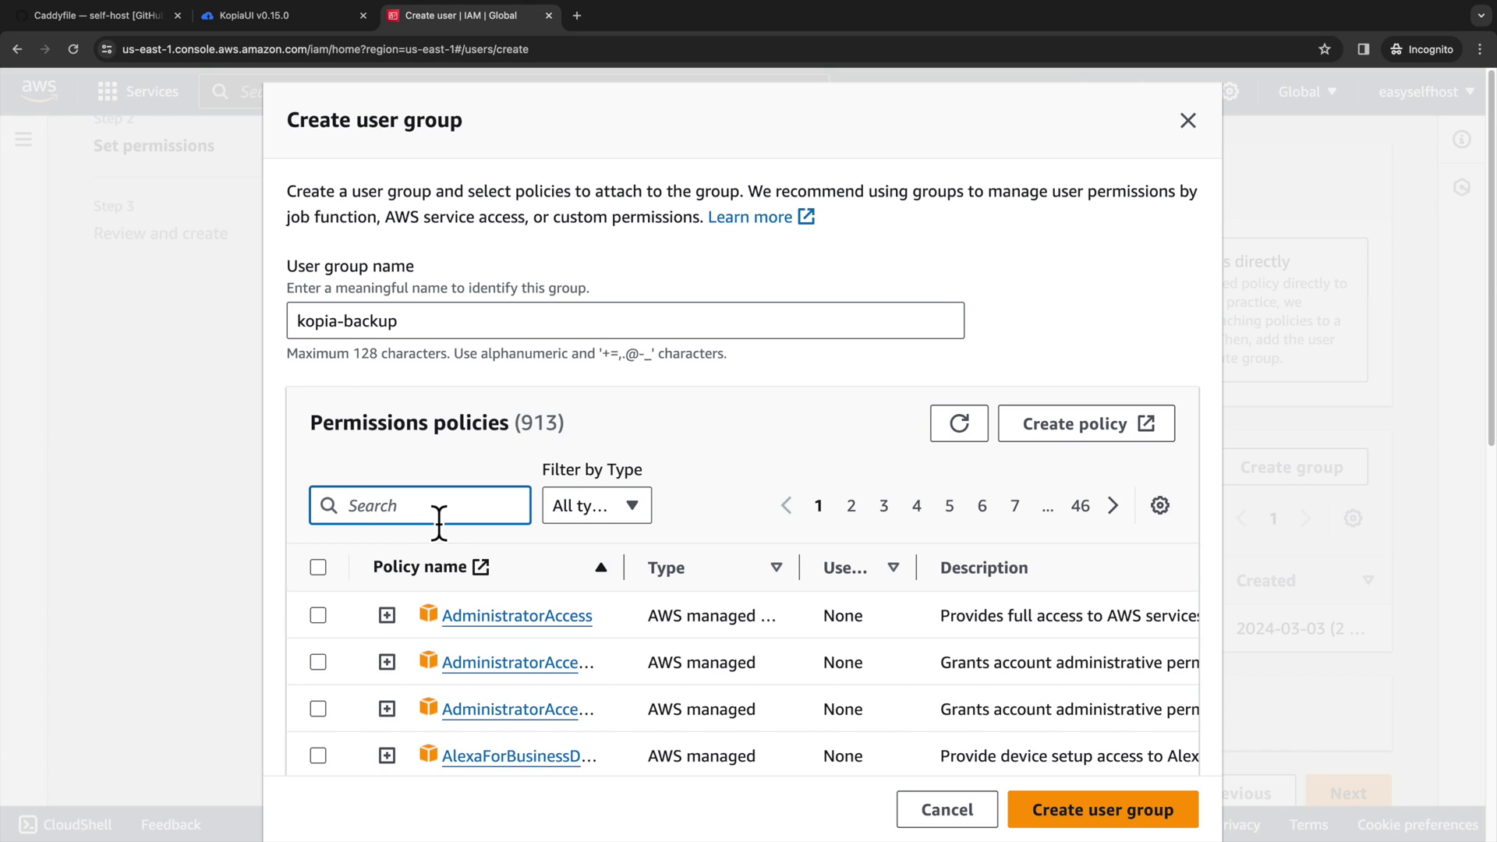
type("s3")
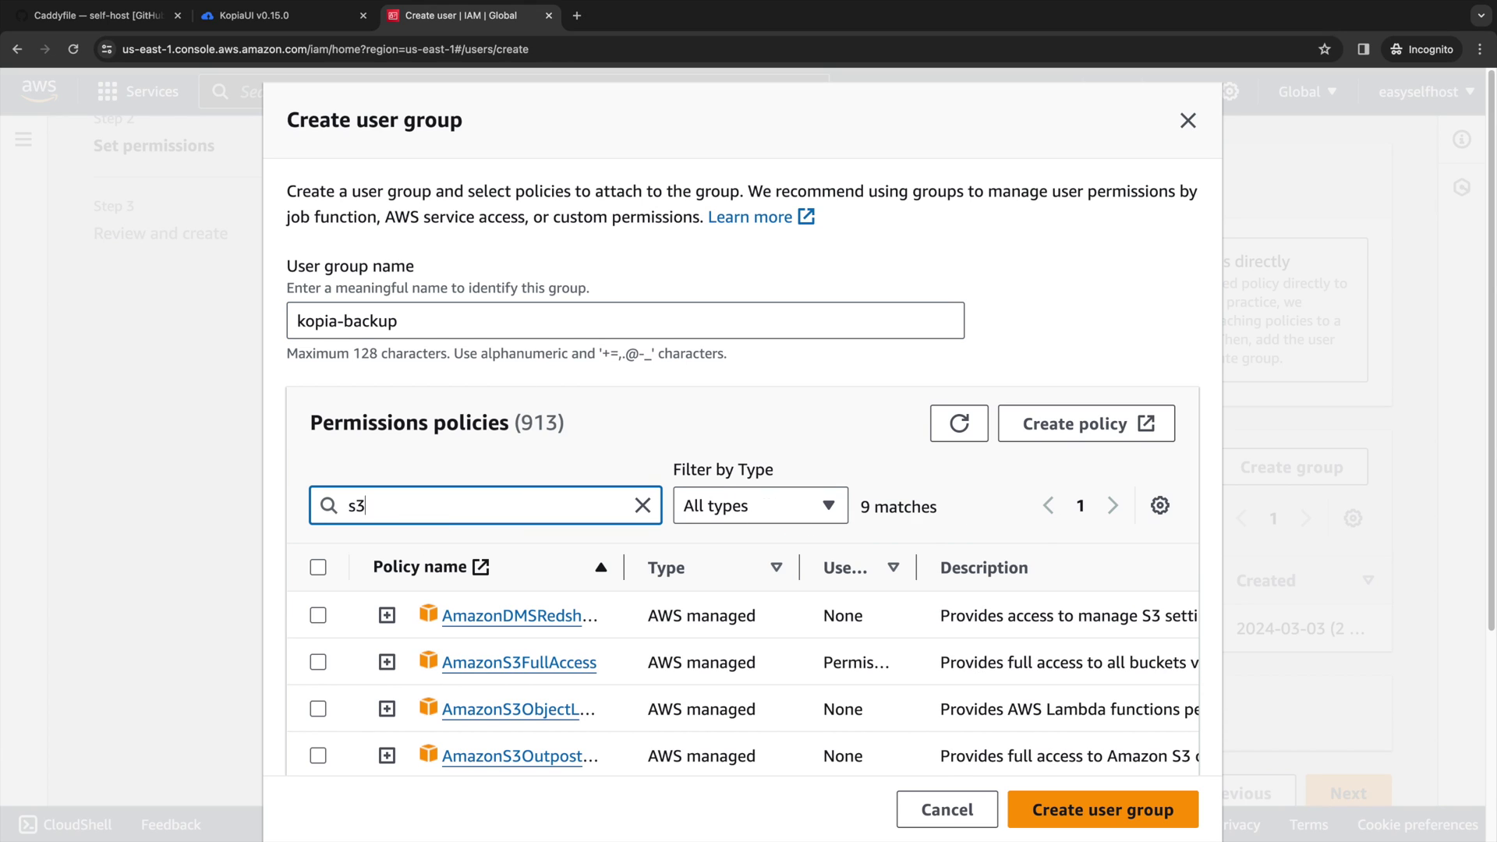
left_click(318, 662)
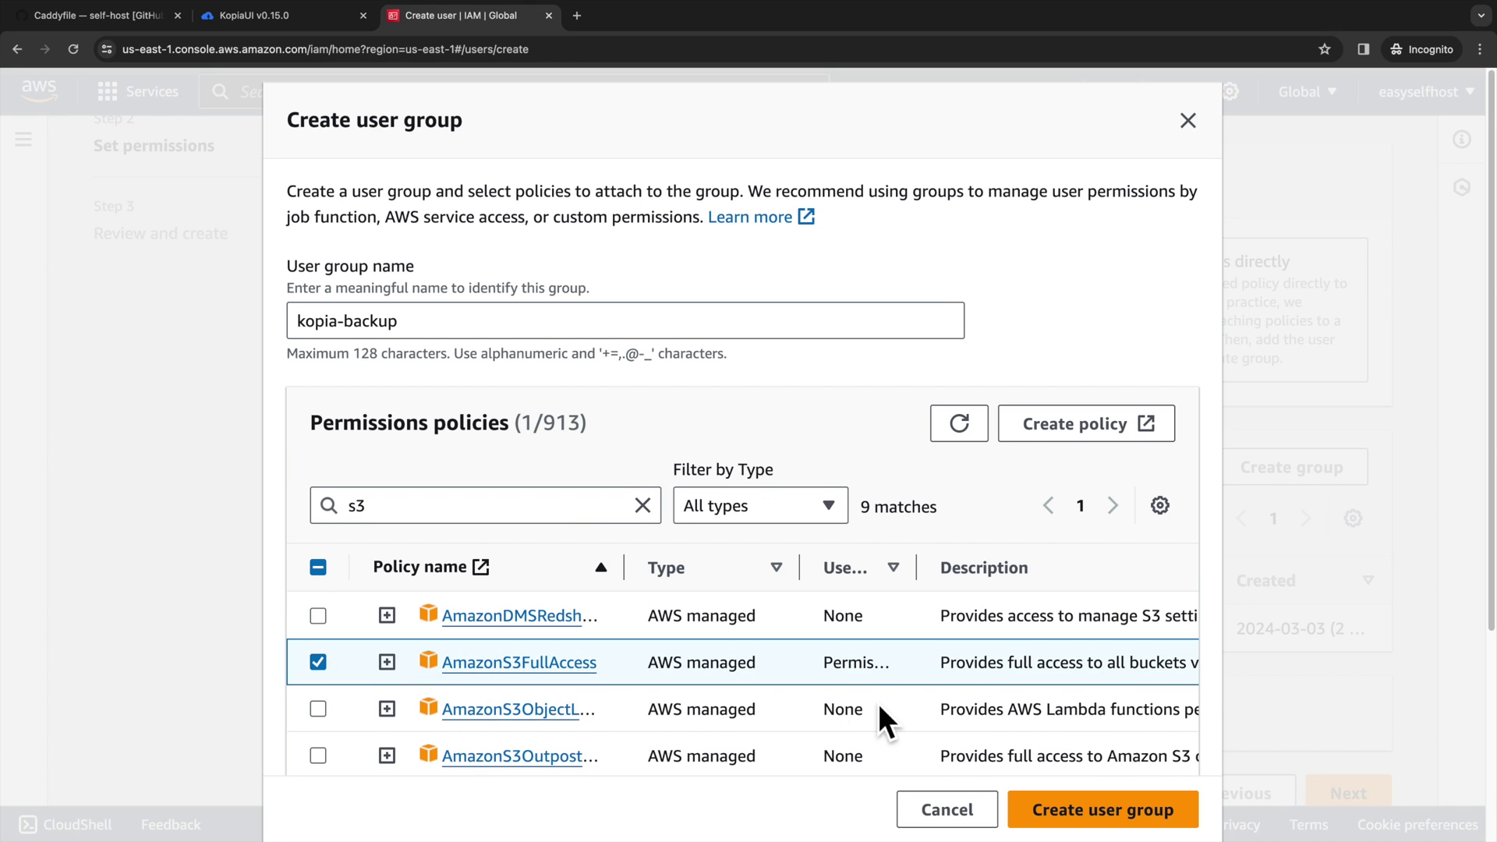
left_click(1123, 820)
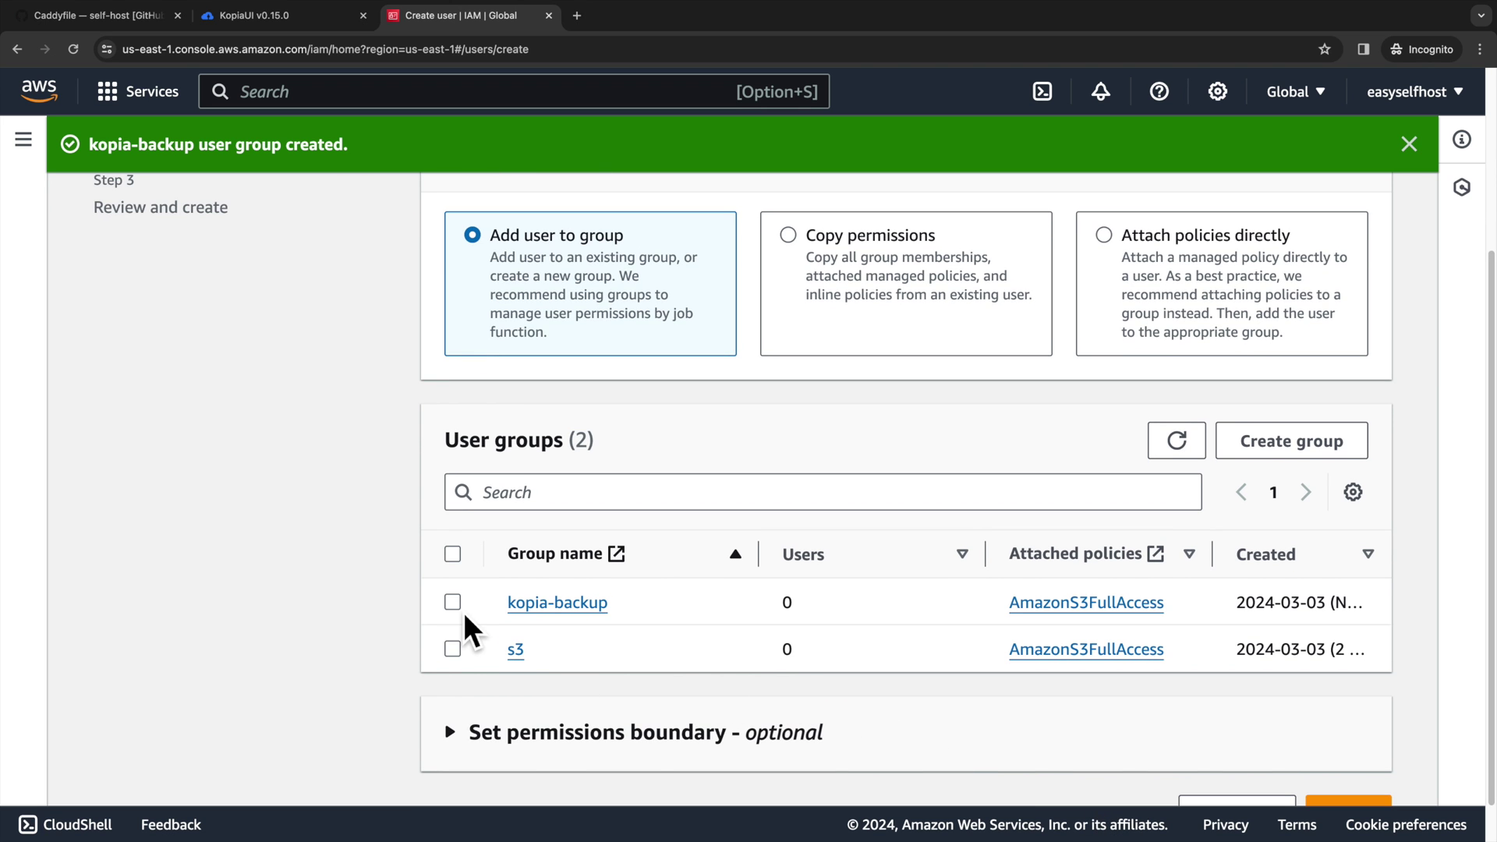
Step: Add kopia to the kopia-backup group and create the user
left_click(452, 602)
scroll(1193, 586, "down", 1)
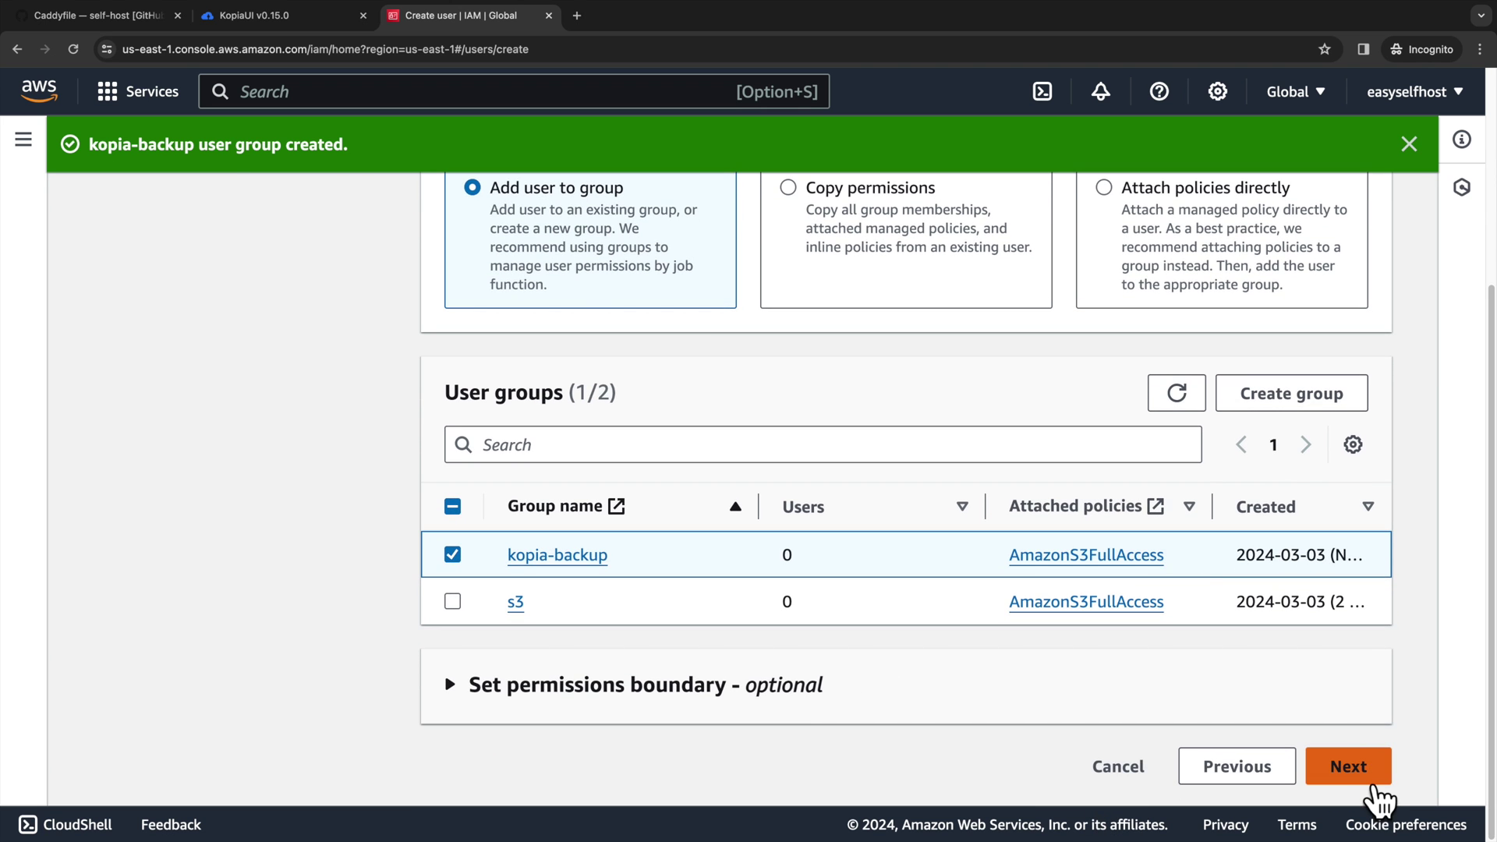
left_click(1365, 768)
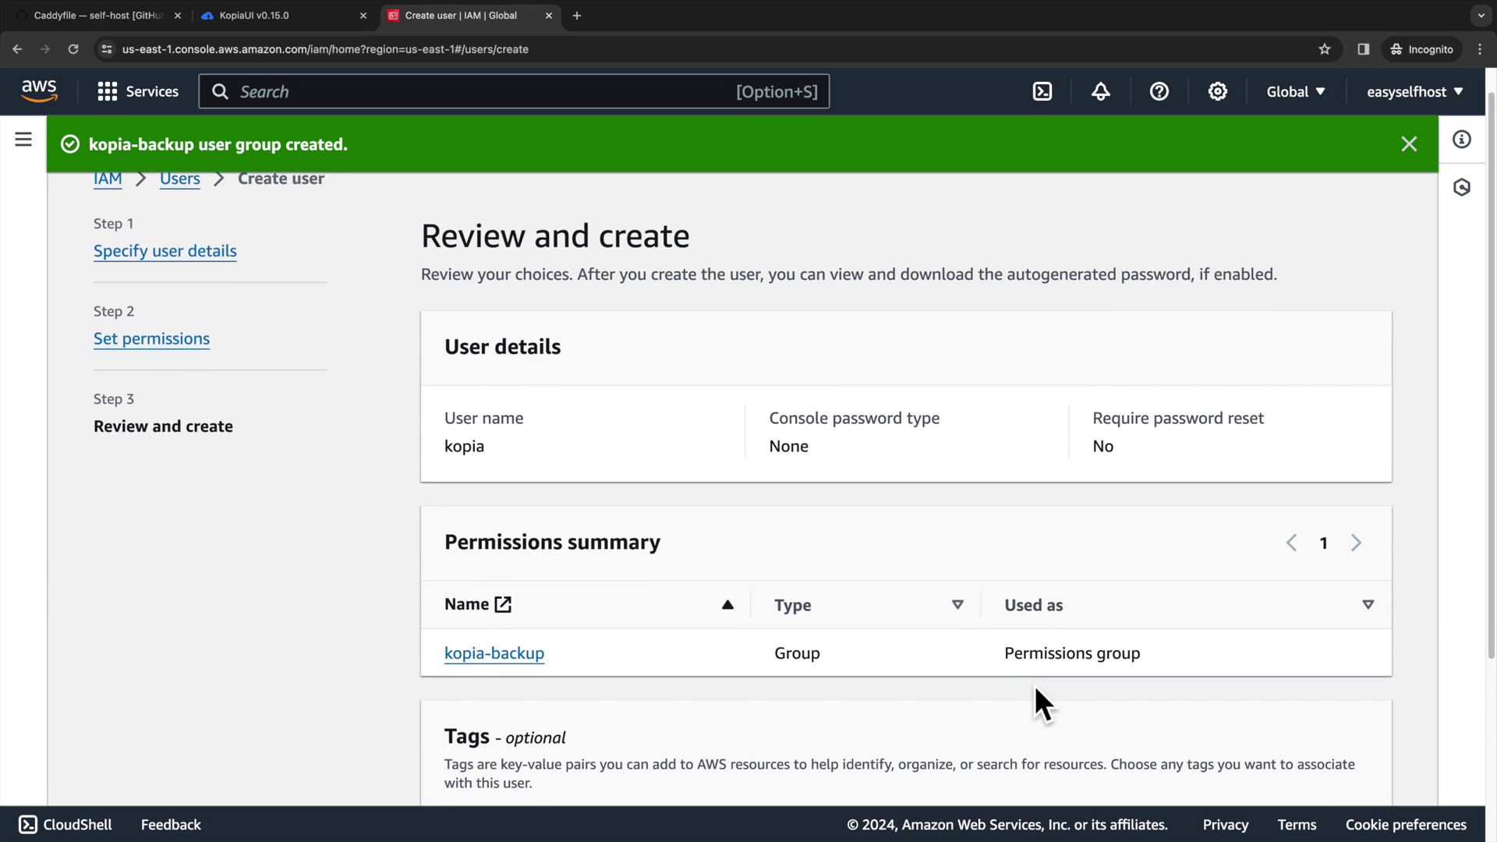
scroll(1035, 685, "down", 3)
left_click(1325, 768)
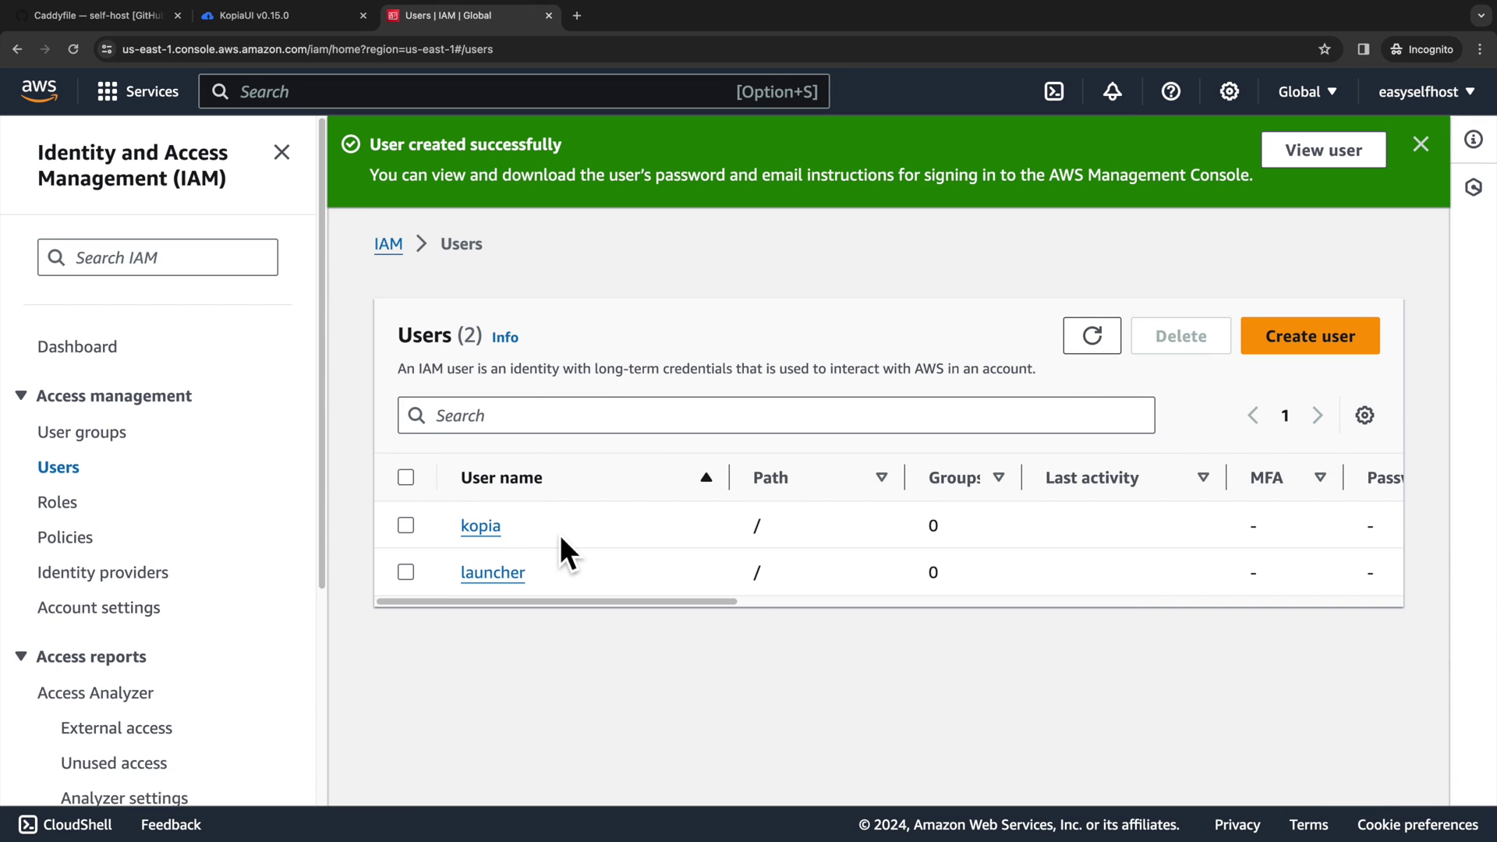
Step: Create a Third-party service access key for user kopia and copy its access key ID
left_click(507, 546)
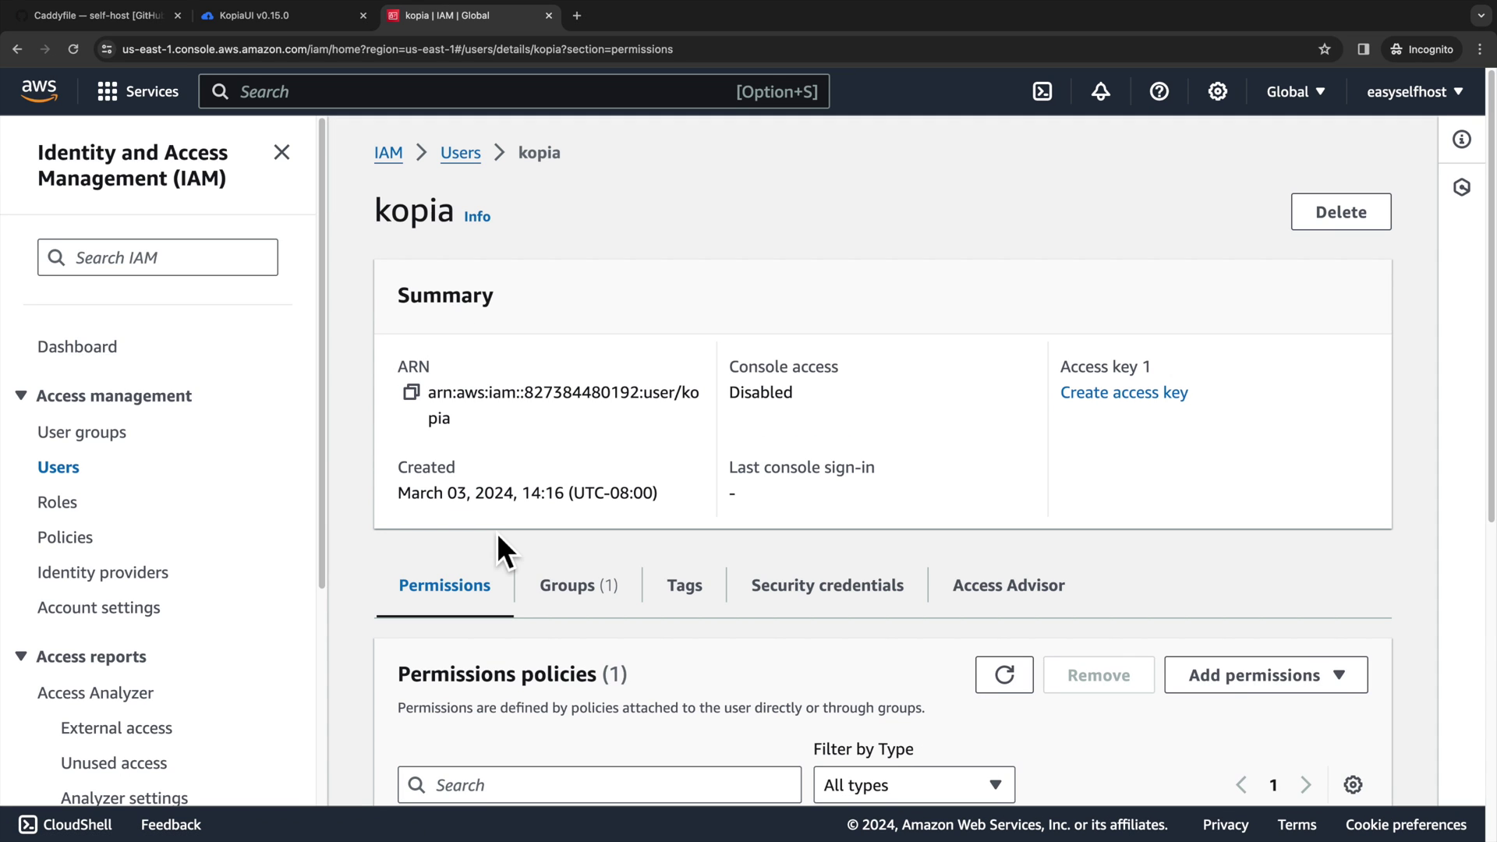
left_click(828, 585)
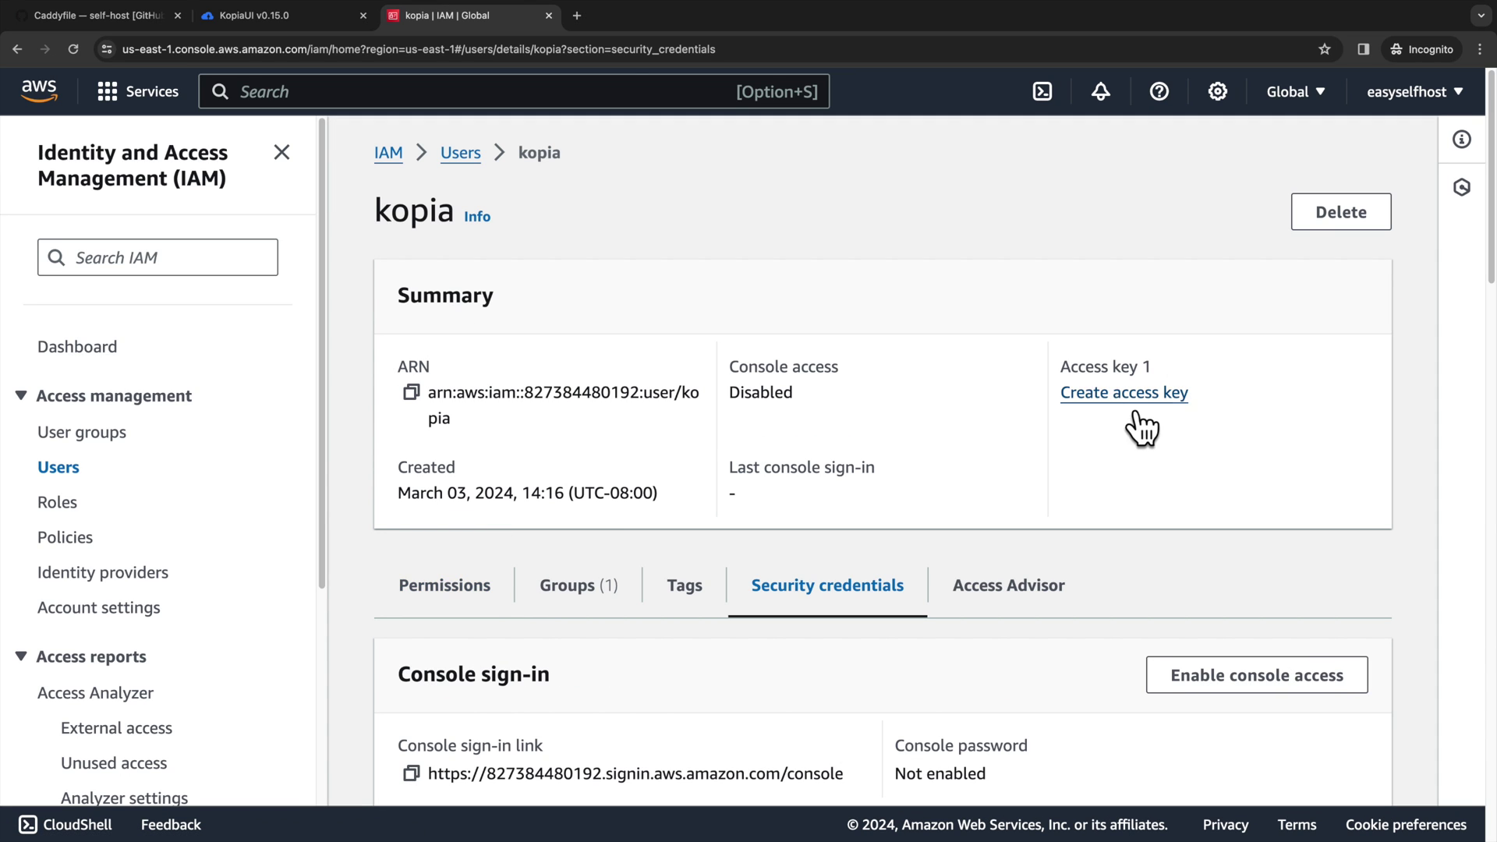
left_click(1140, 402)
scroll(708, 491, "down", 3)
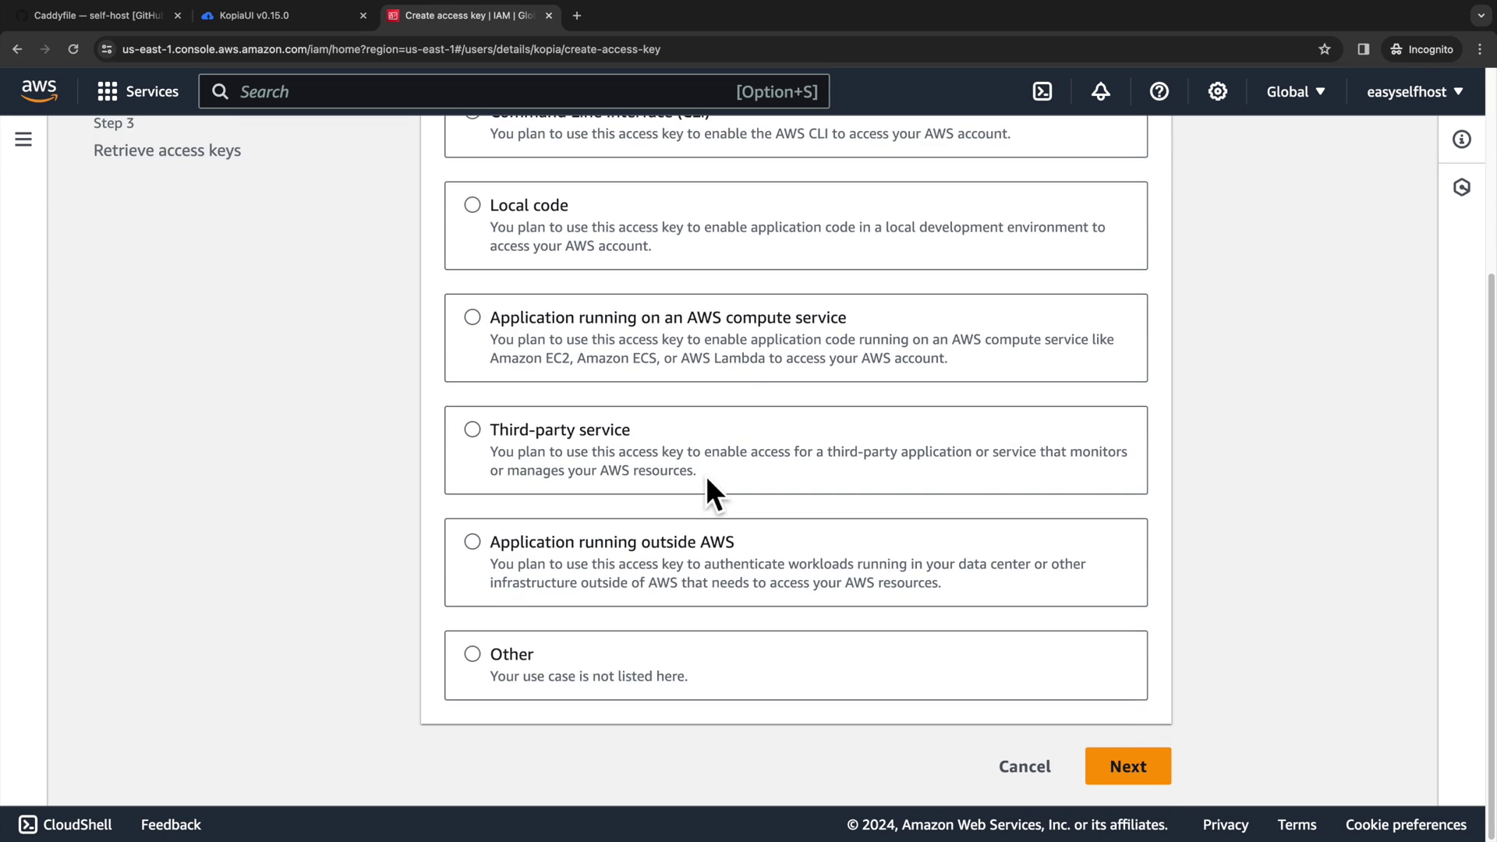
left_click(689, 465)
scroll(881, 561, "down", 3)
left_click(832, 687)
left_click(1146, 791)
left_click(1081, 548)
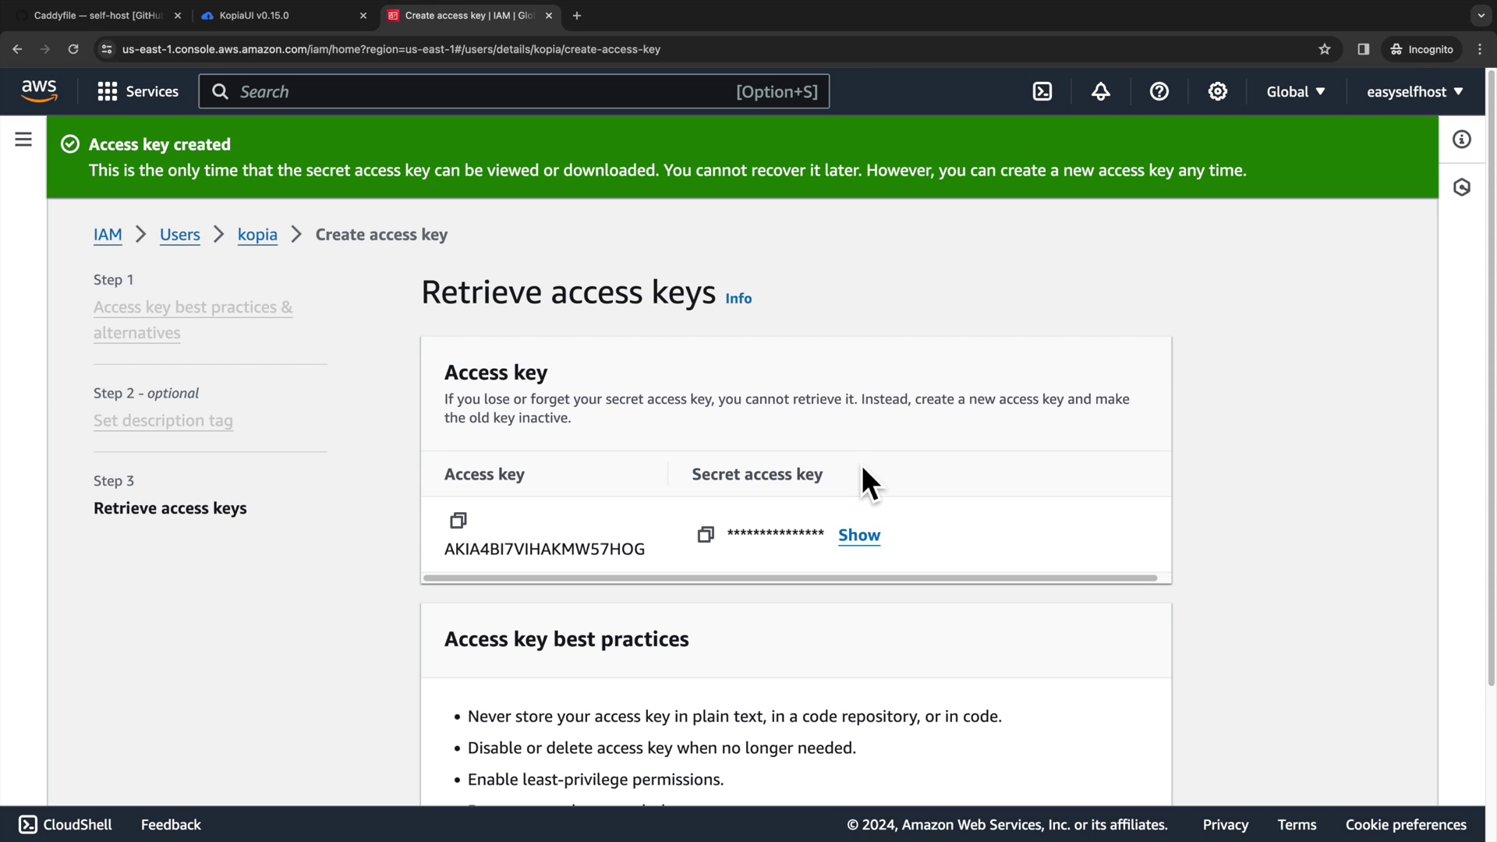
left_click(477, 530)
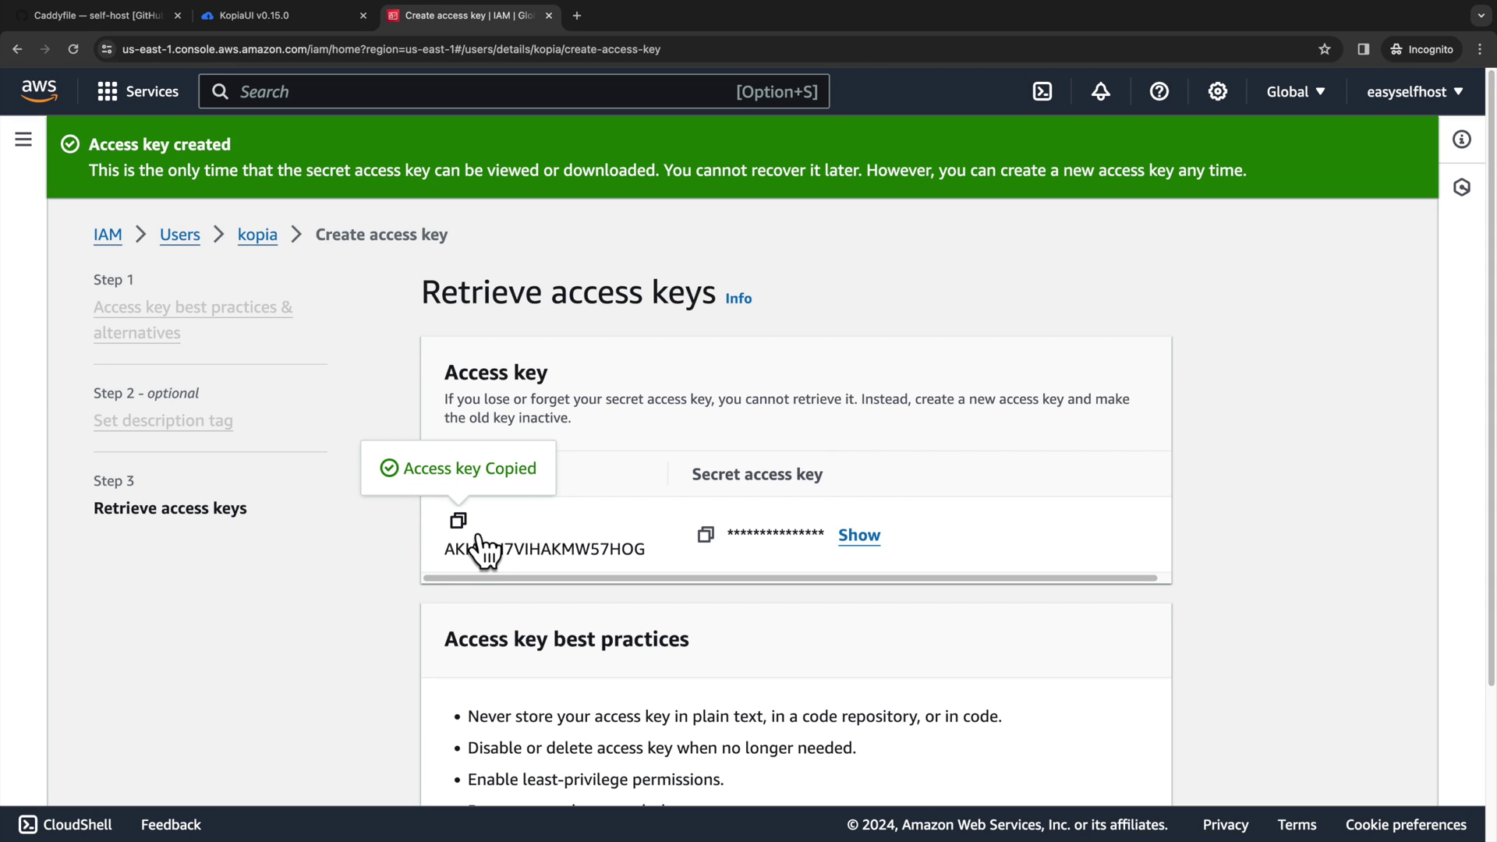
left_click(281, 28)
Step: Fill the S3 form with the access key, esh-home-server-backup bucket and s3.amazonaws.com endpoint
left_click(234, 376)
key("super+v")
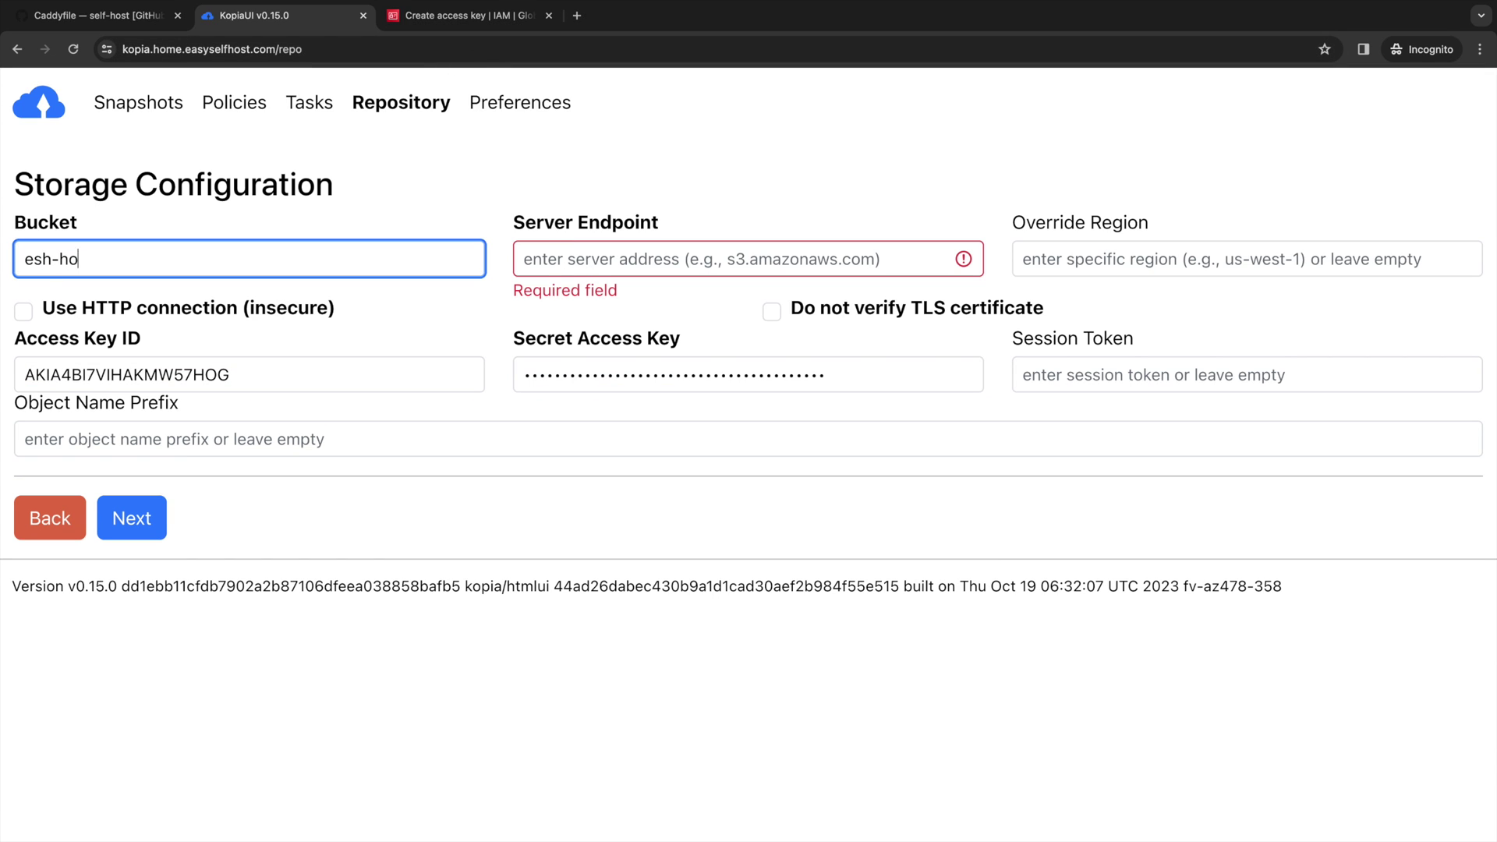
type("me-server-backup")
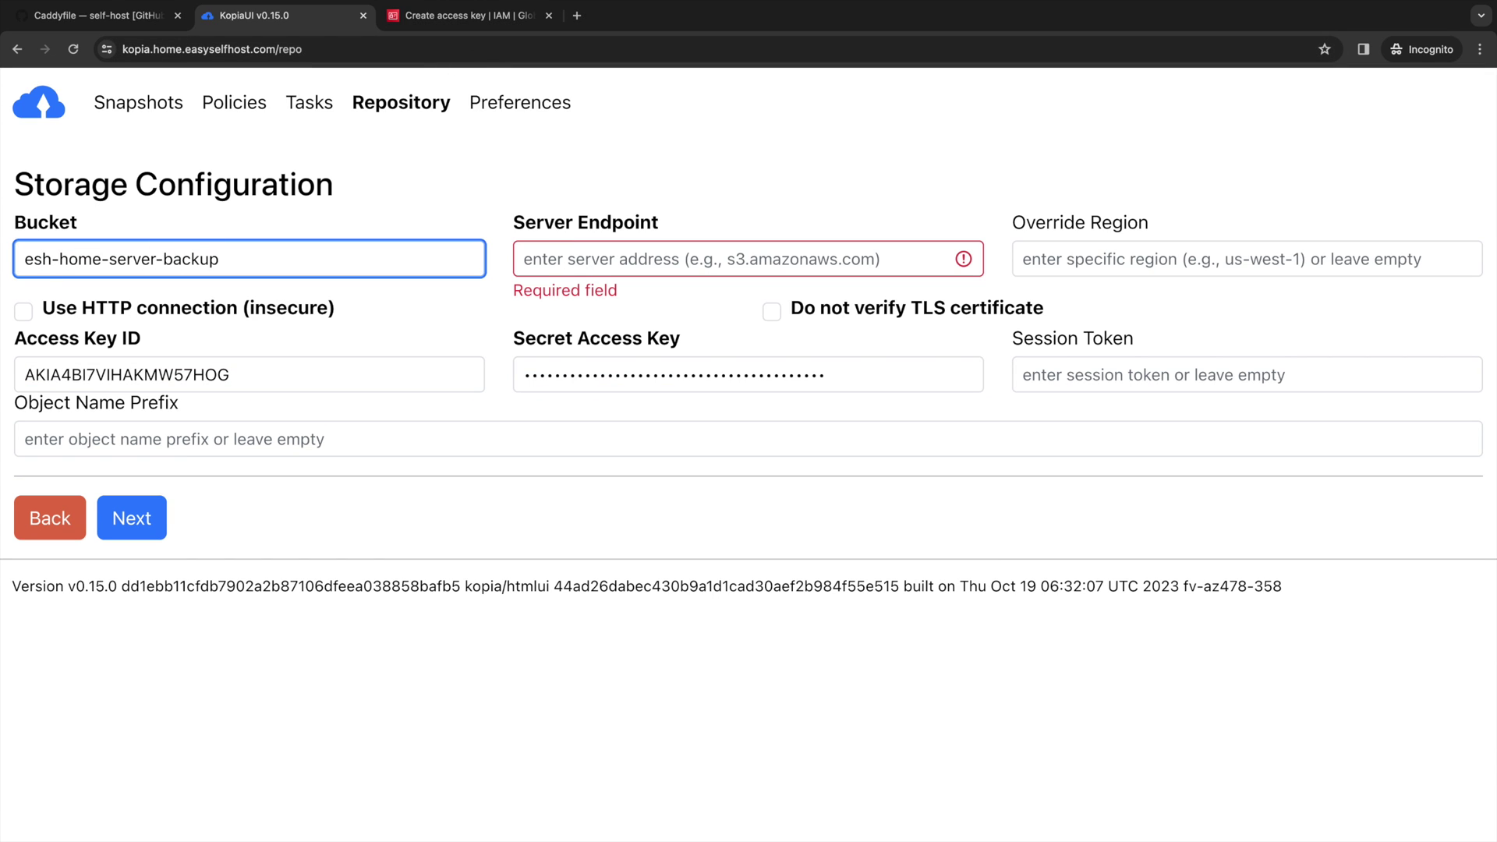
key("Tab")
type("s3.amazonaws.com")
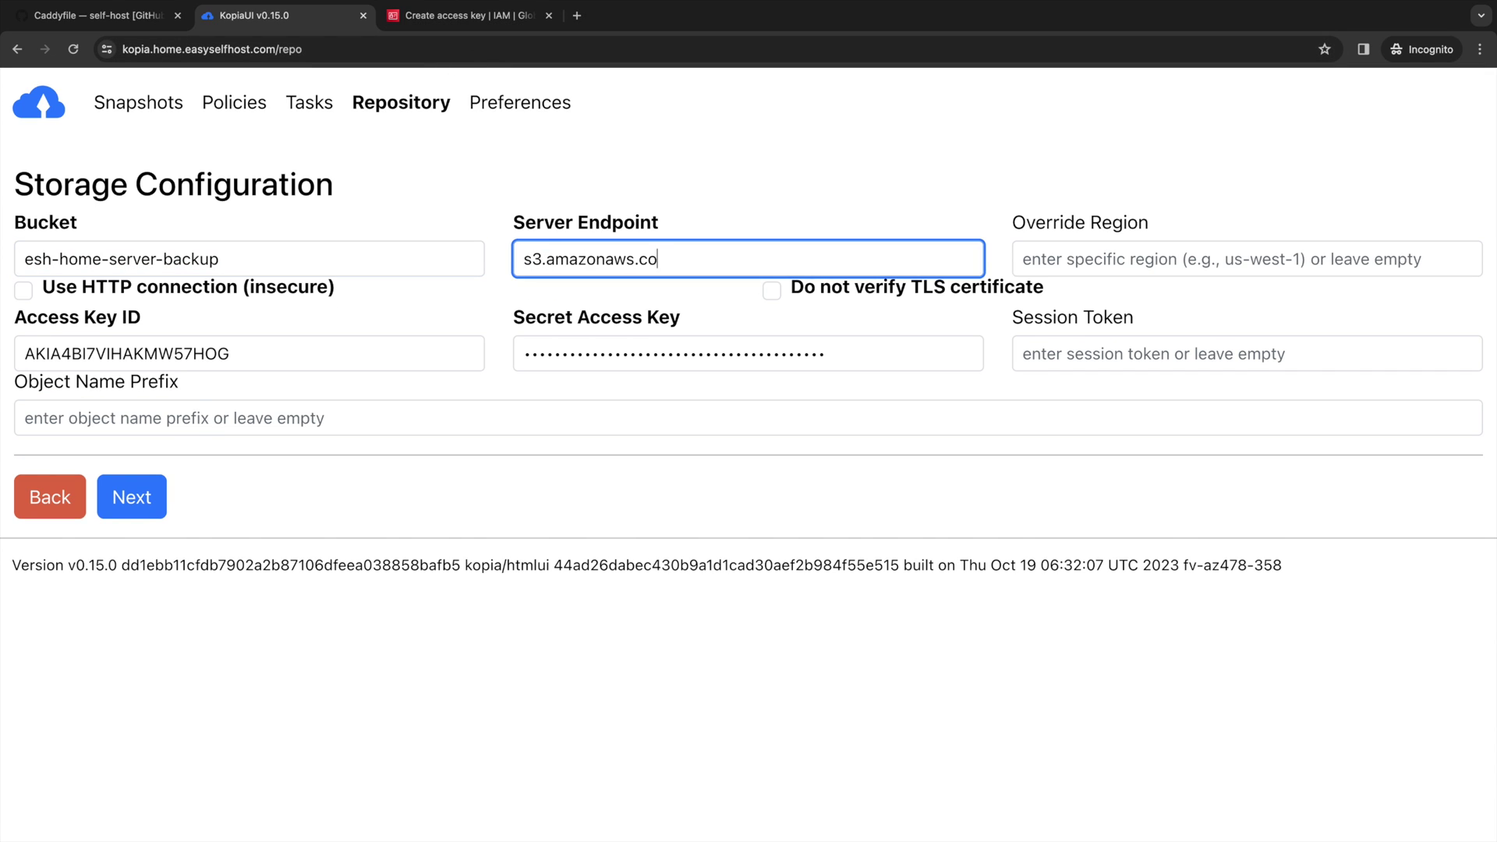
left_click(131, 497)
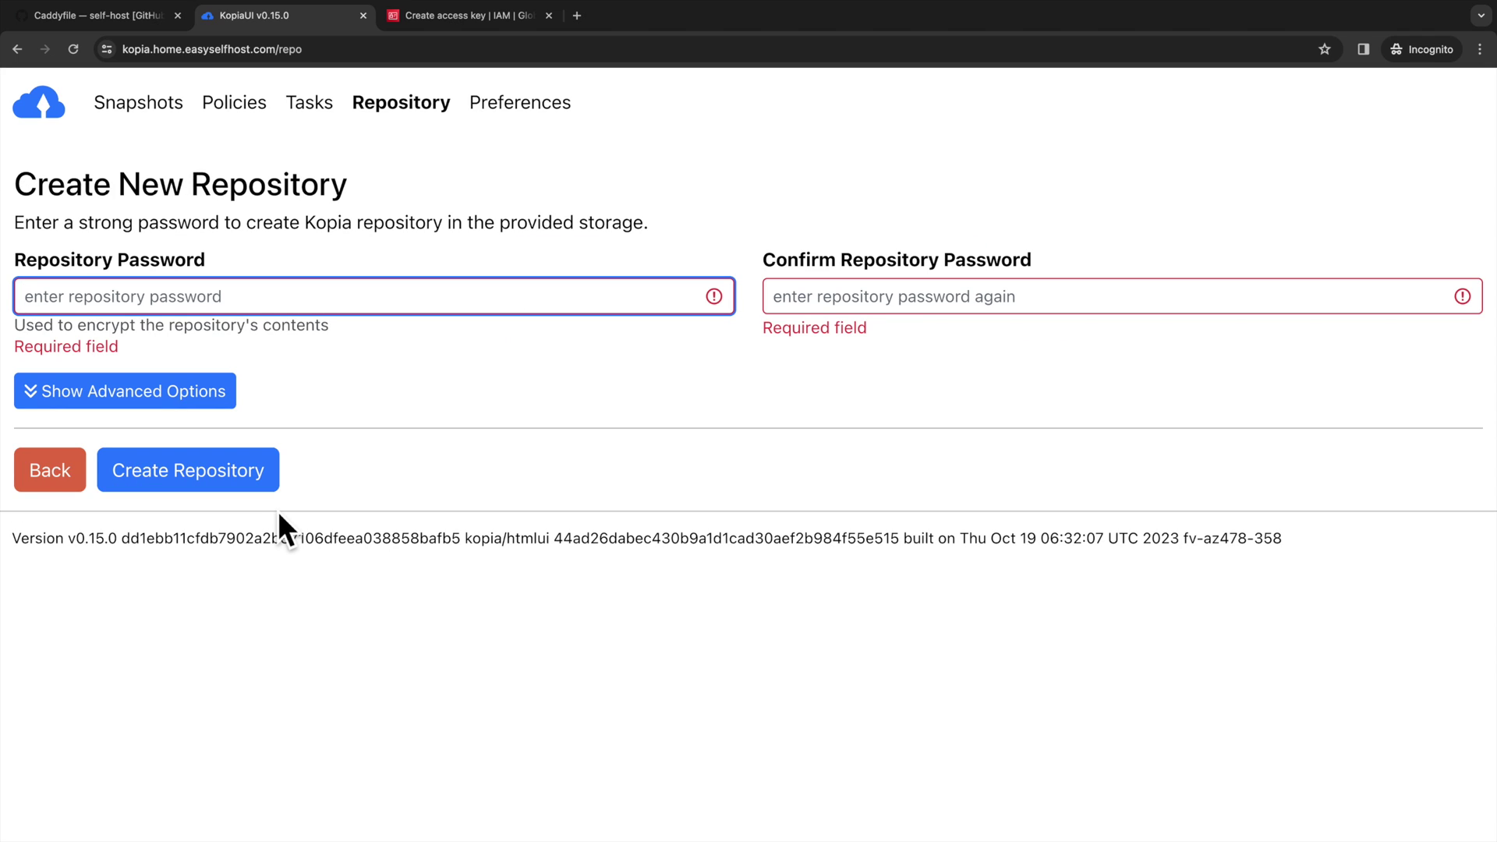
Step: Set and confirm a repository password and create the repository
type("•••••••••••")
key("Tab")
type("•••")
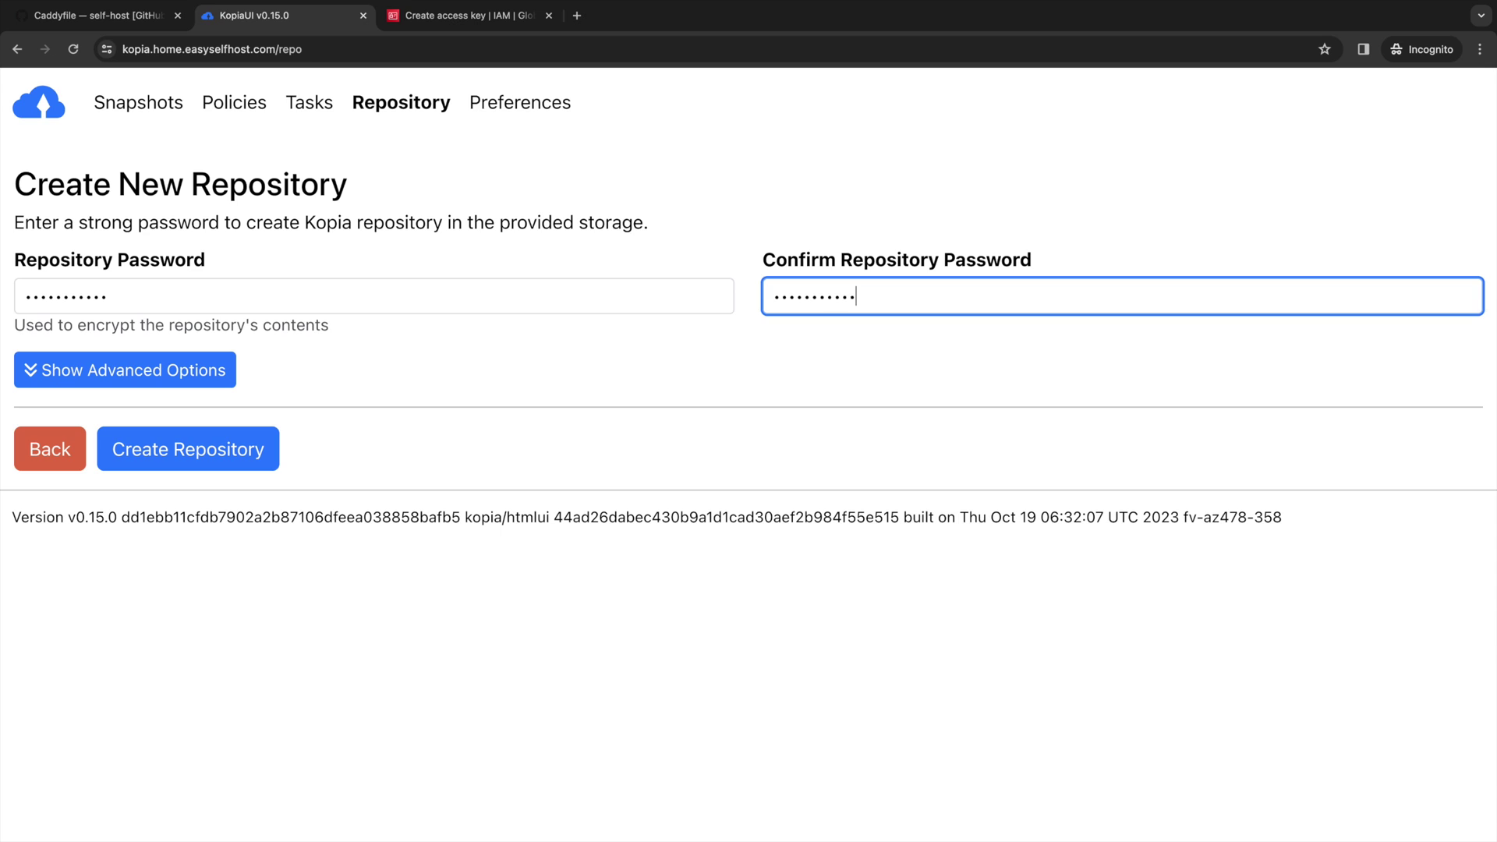
left_click(257, 463)
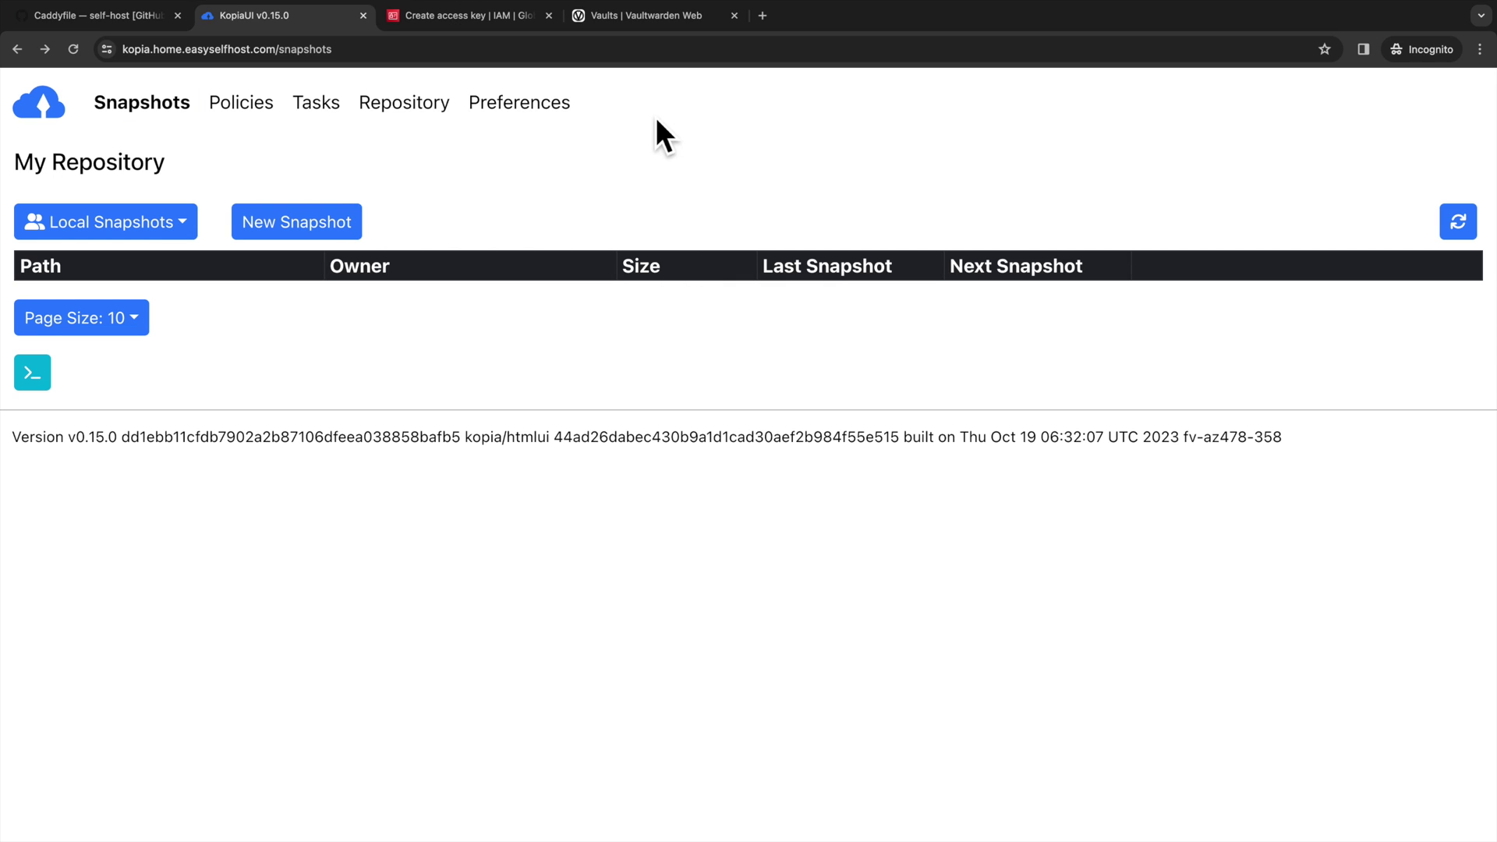
left_click(672, 24)
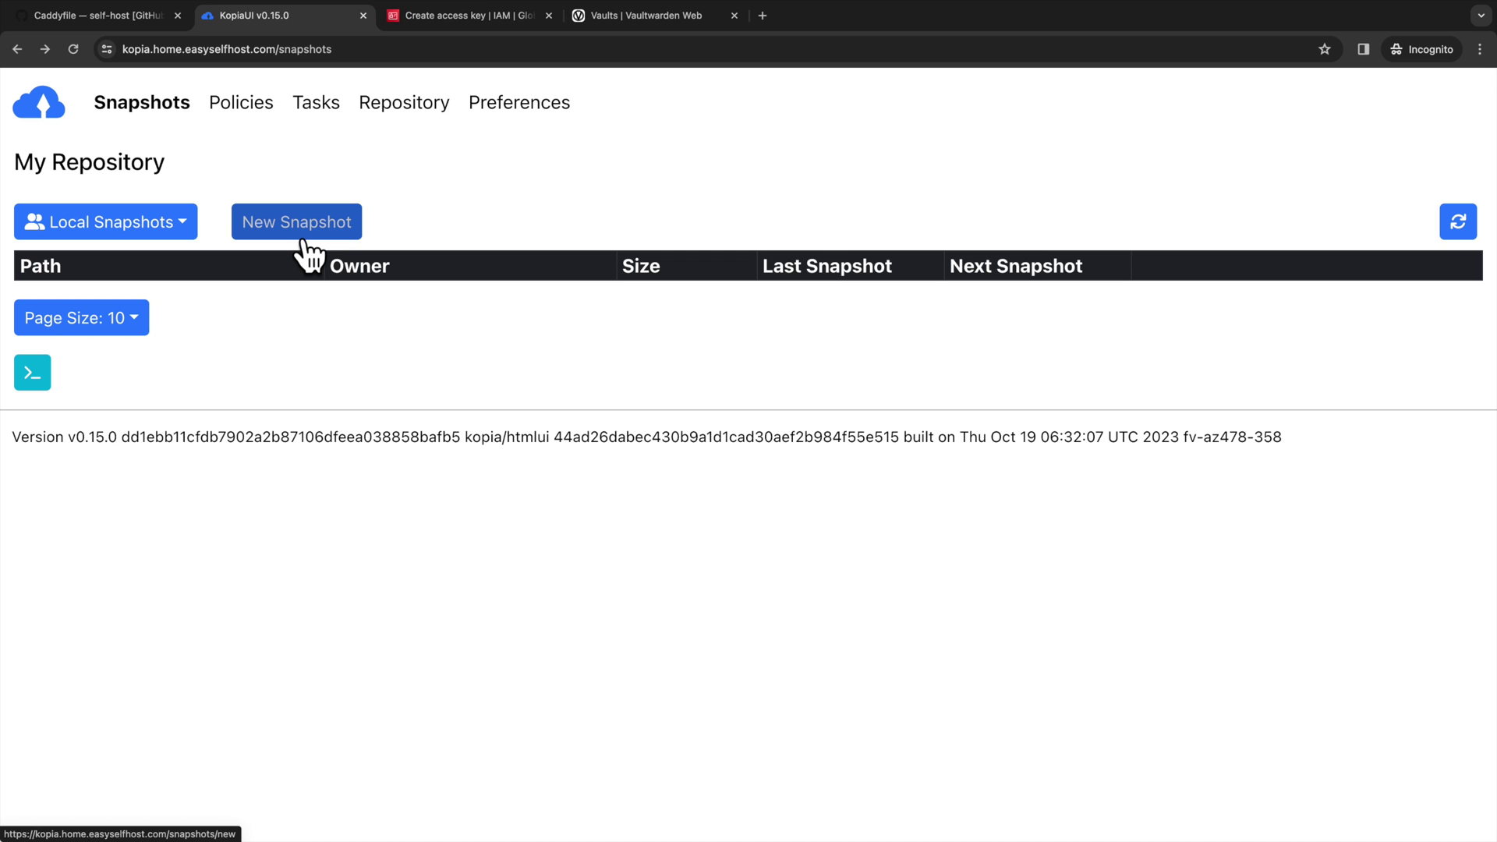
Step: Start a new snapshot of /backup/vaultwarden and estimate it at 387.8 KB
left_click(306, 243)
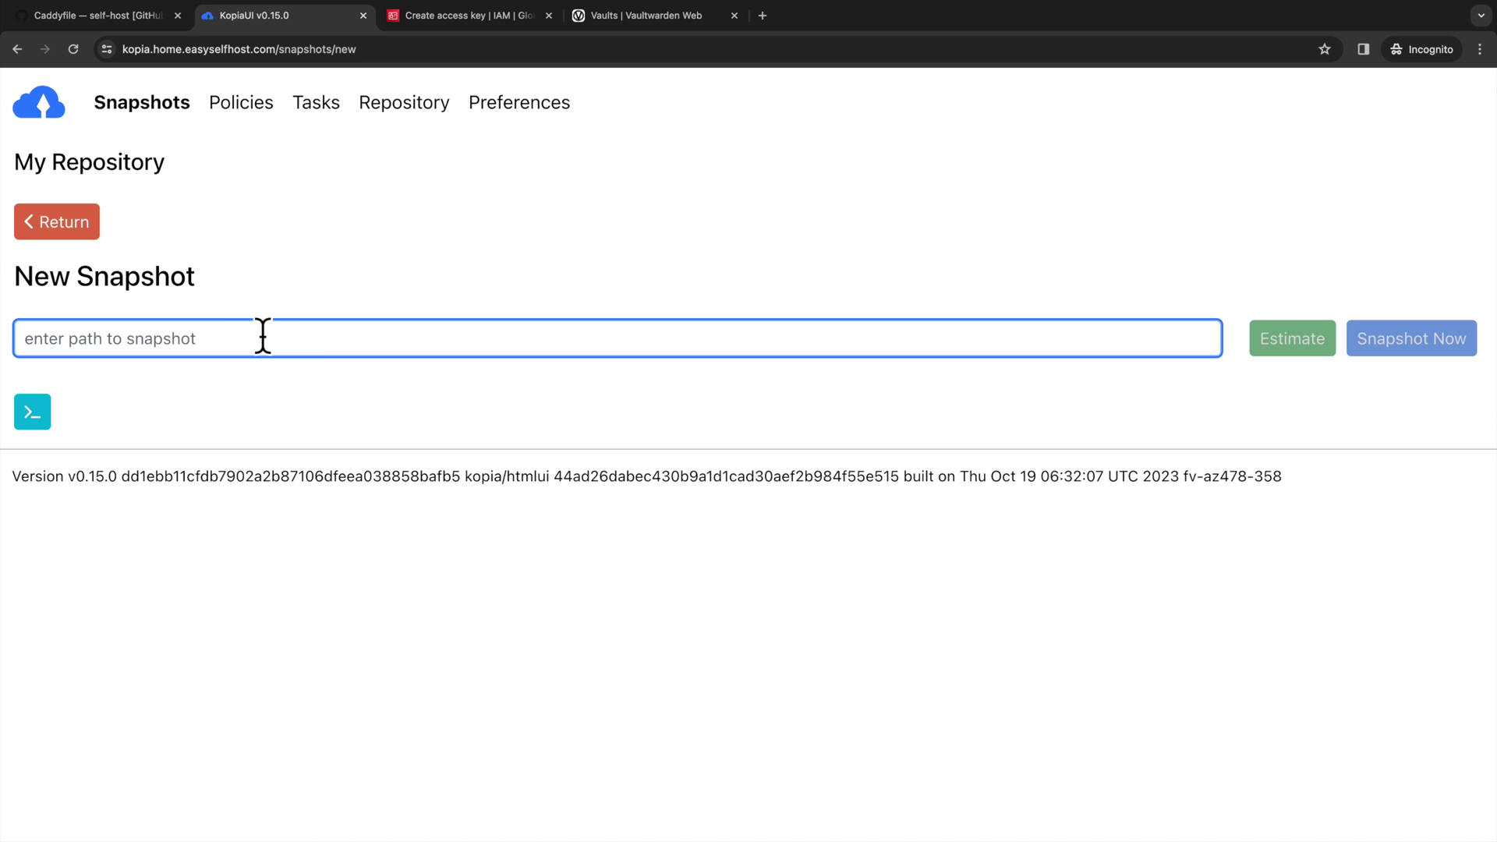
type("/backup/vaultwarden")
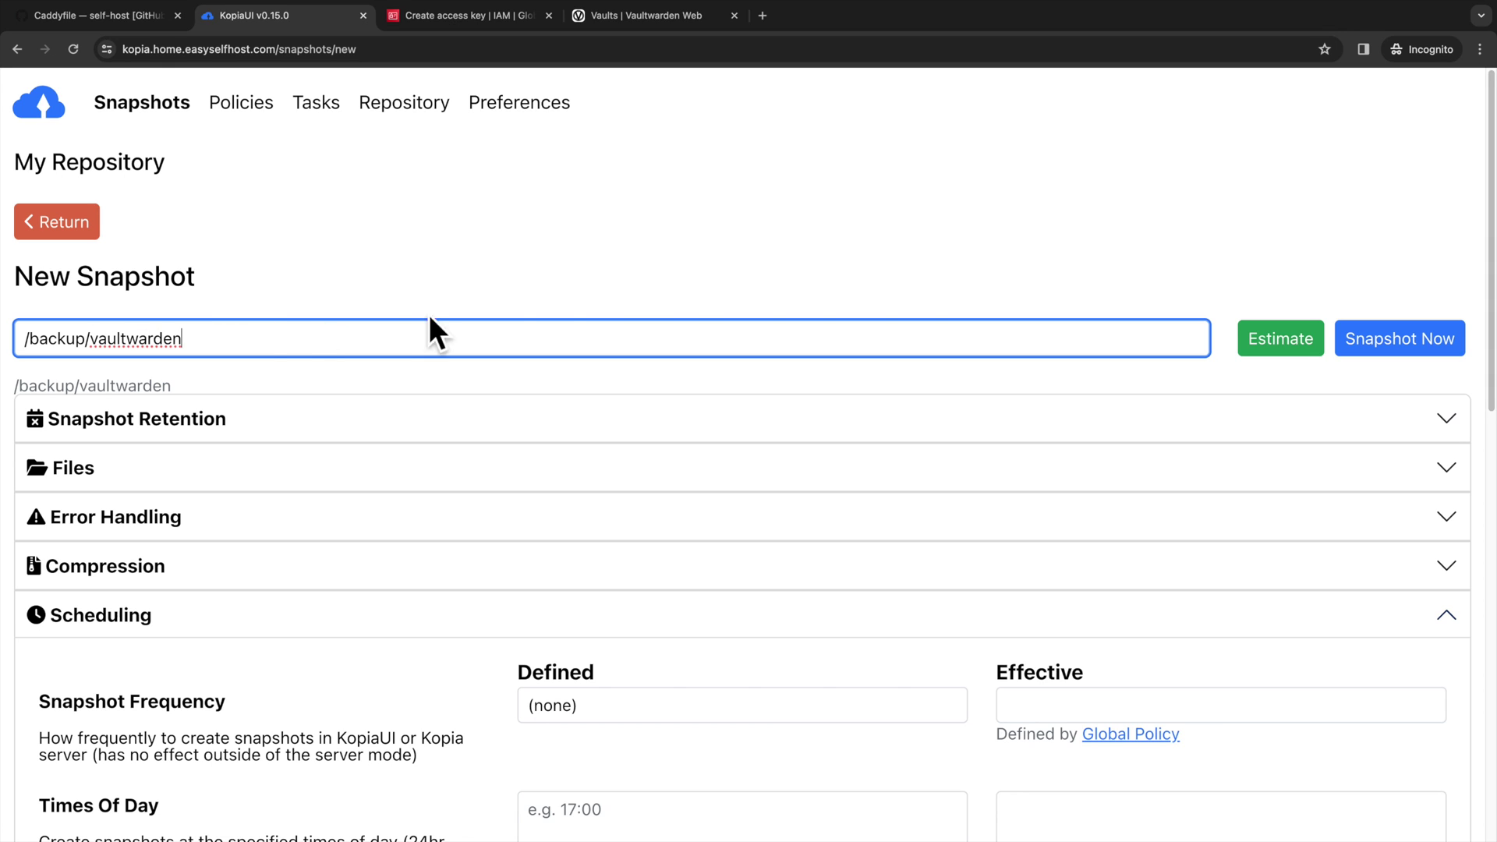
left_click(1263, 348)
left_click_drag(111, 374, 207, 398)
left_click(392, 403)
Step: Expand and review the Snapshot Retention settings
scroll(500, 395, "down", 1)
scroll(503, 393, "down", 3)
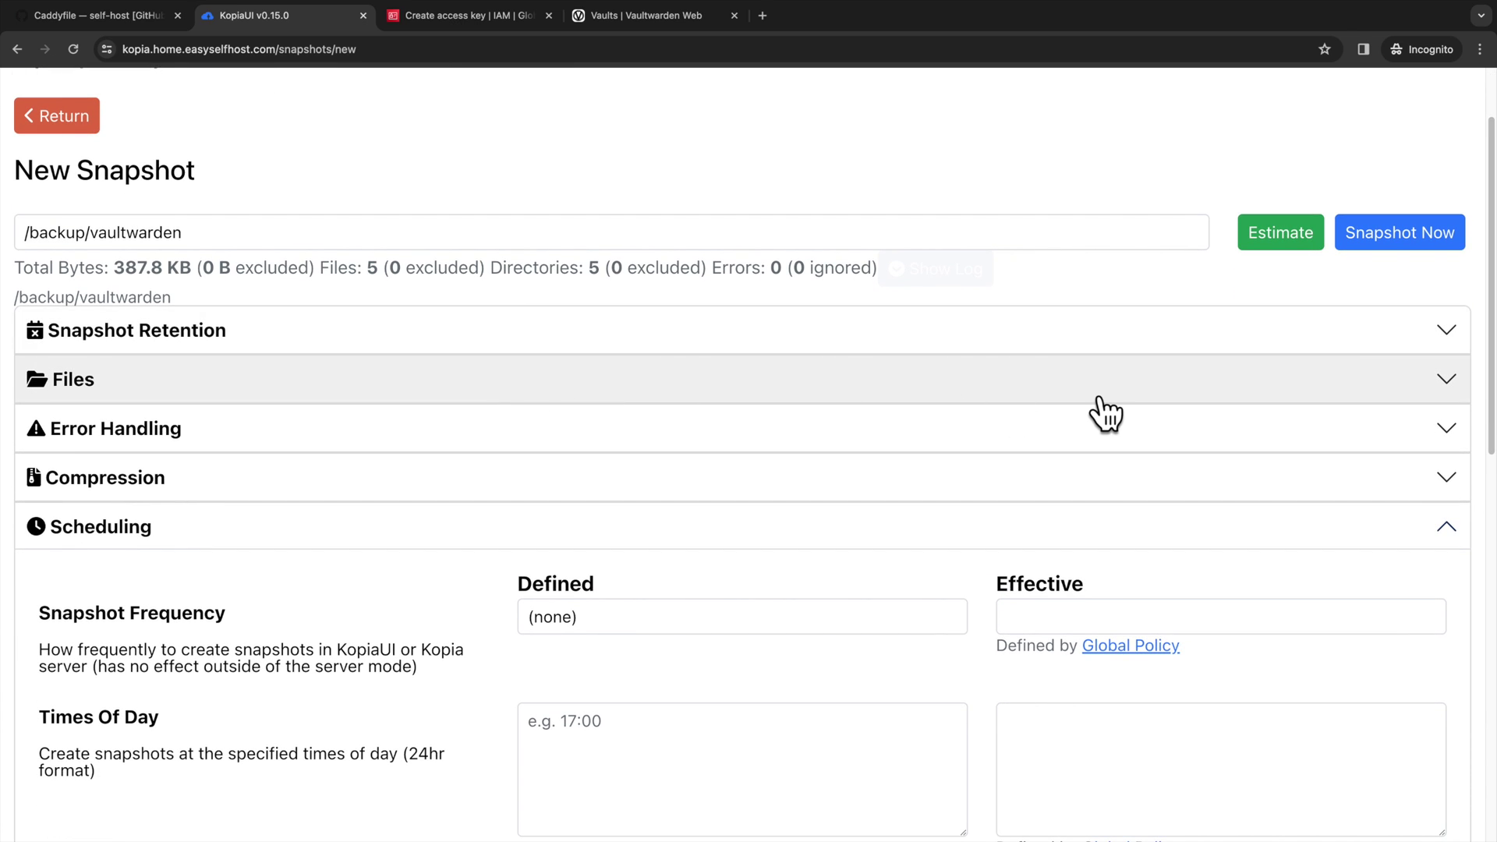
left_click(1450, 343)
scroll(1450, 363, "down", 1)
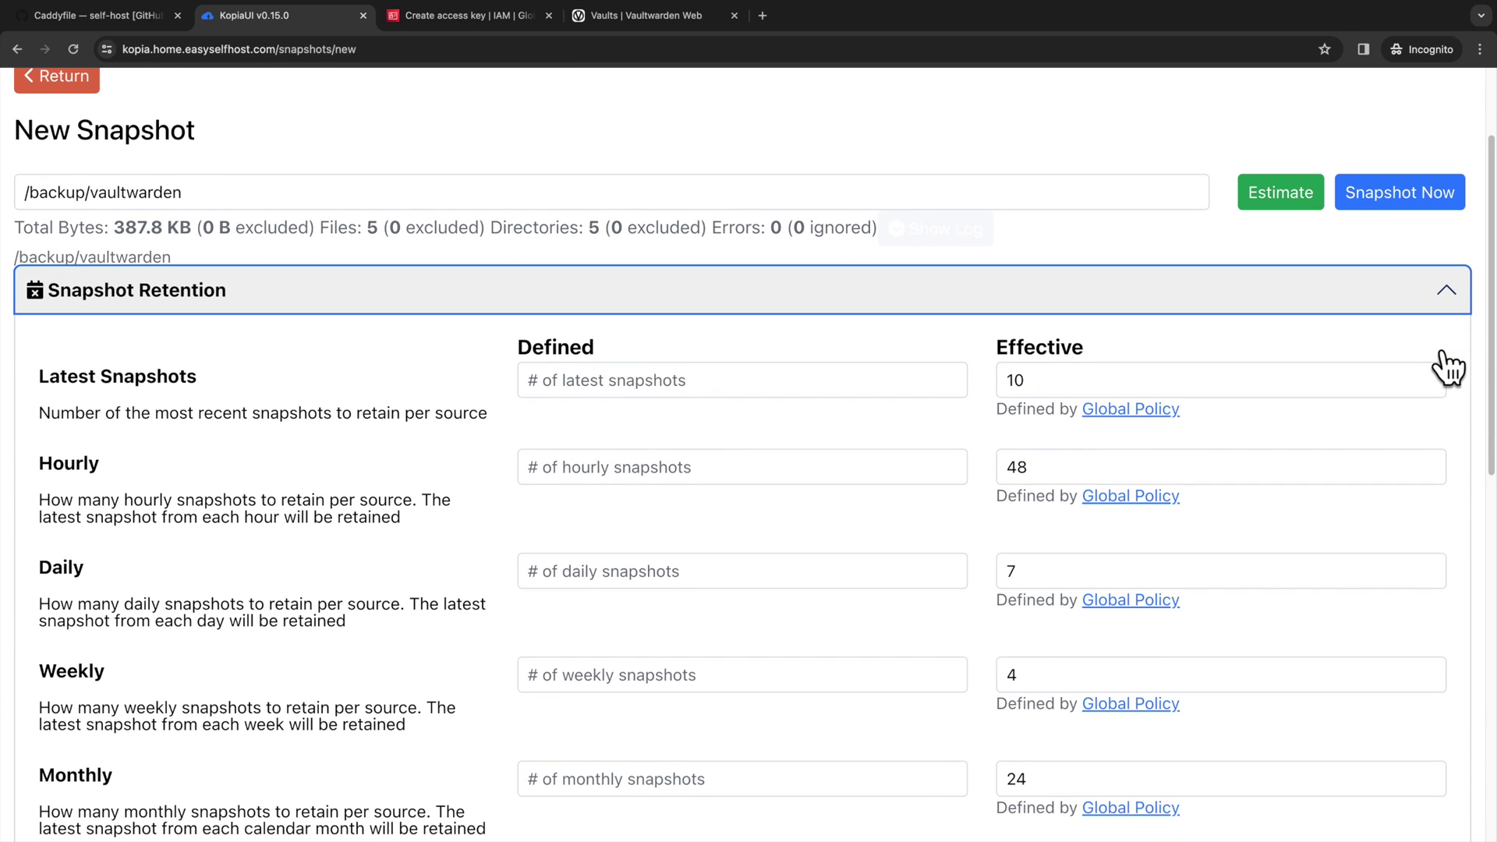
scroll(1437, 326, "down", 1)
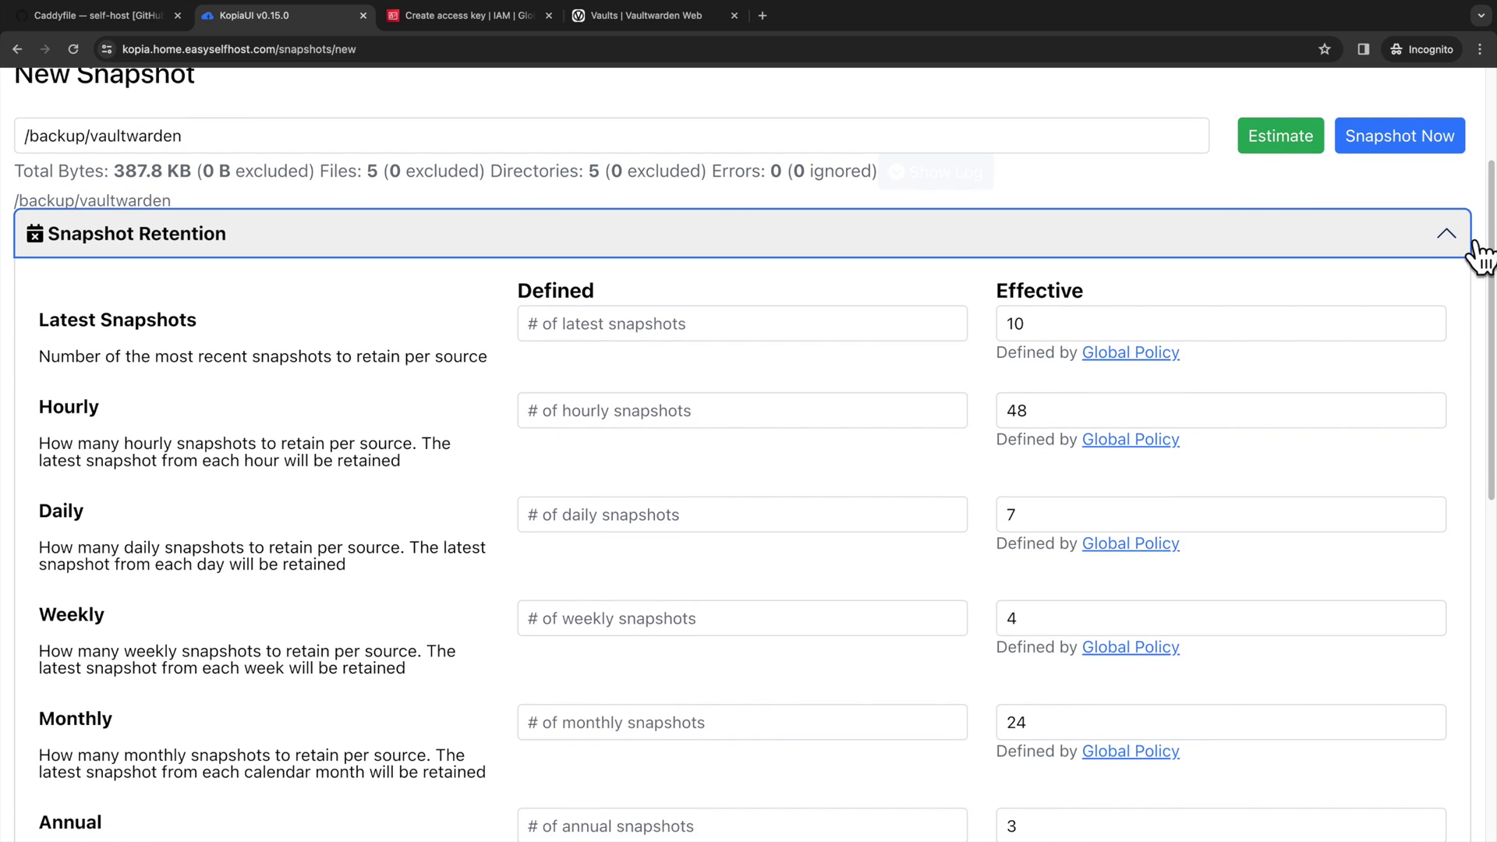
Step: Enter 00:00 and 12:00 as Times Of Day under Scheduling
left_click(1446, 238)
left_click(1469, 468)
scroll(1466, 468, "down", 4)
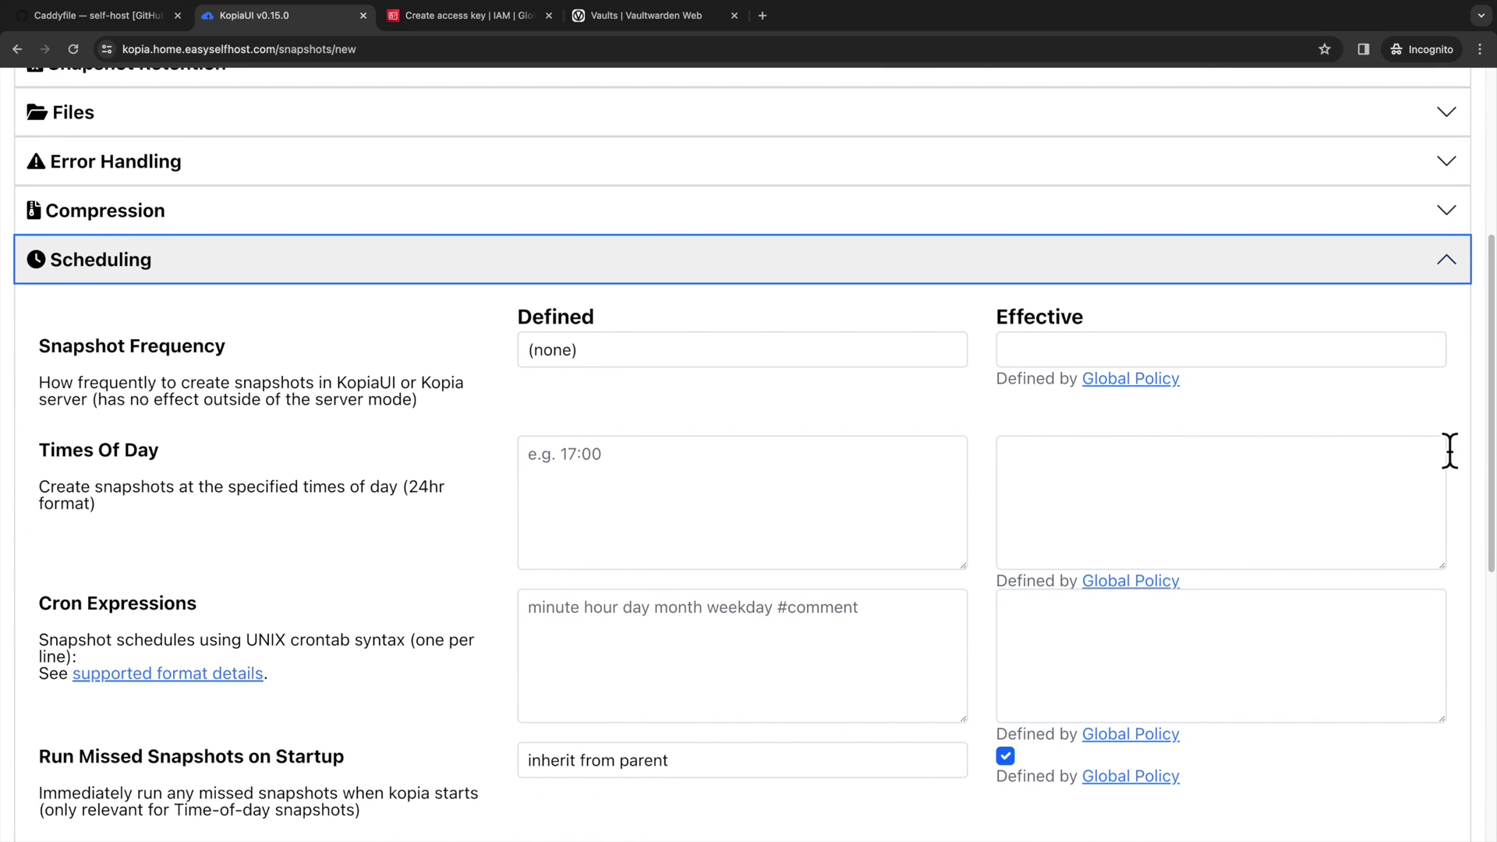
scroll(1448, 451, "down", 1)
left_click(740, 437)
type("00:00")
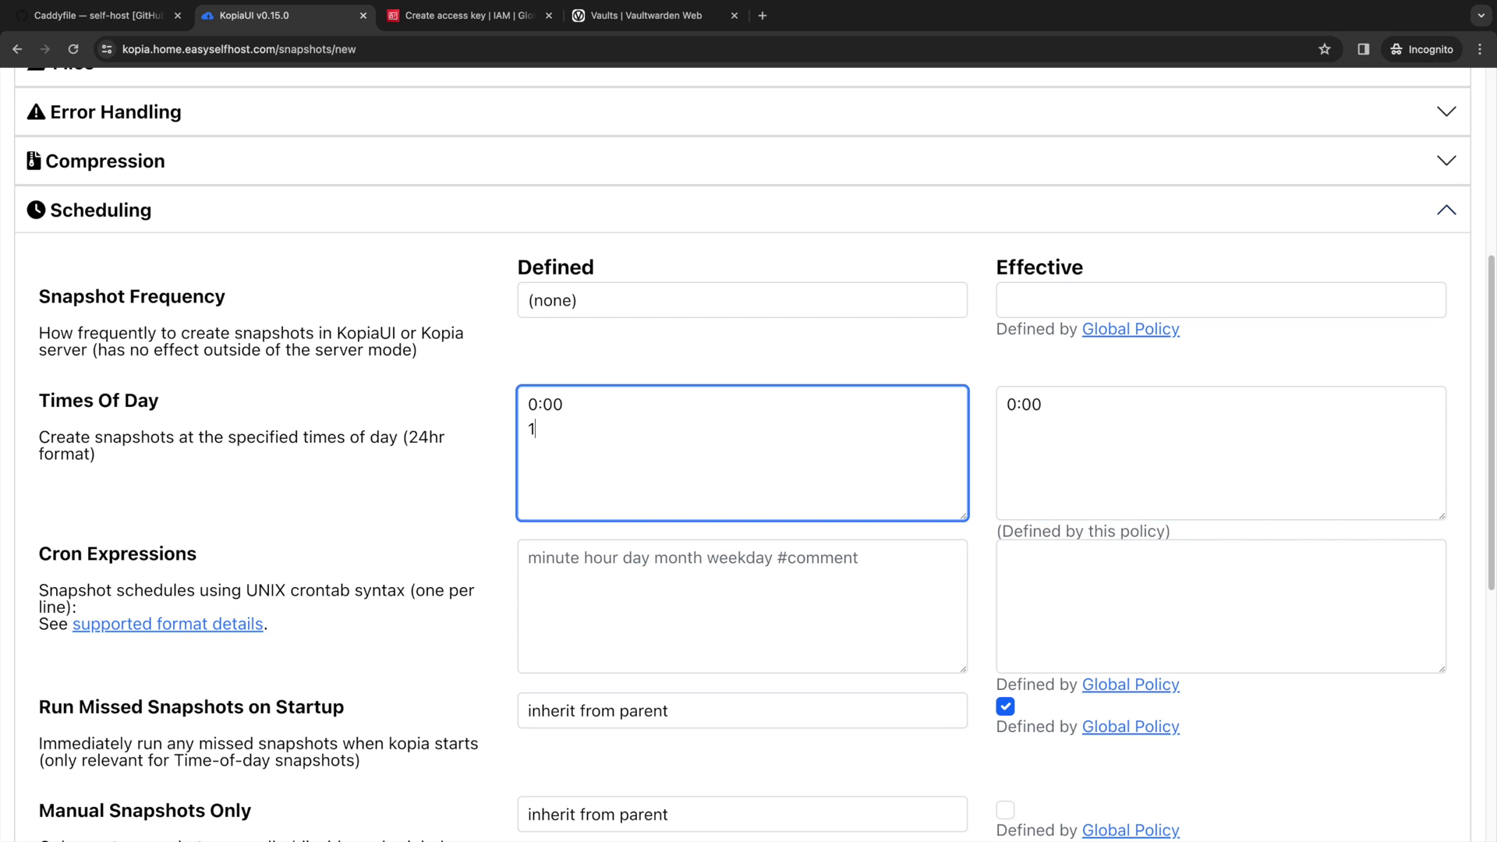
key("Return")
type("12:00")
key("Return")
Step: Check the Upcoming Snapshots list for the twice-daily runs
scroll(774, 462, "down", 2)
scroll(775, 462, "down", 4)
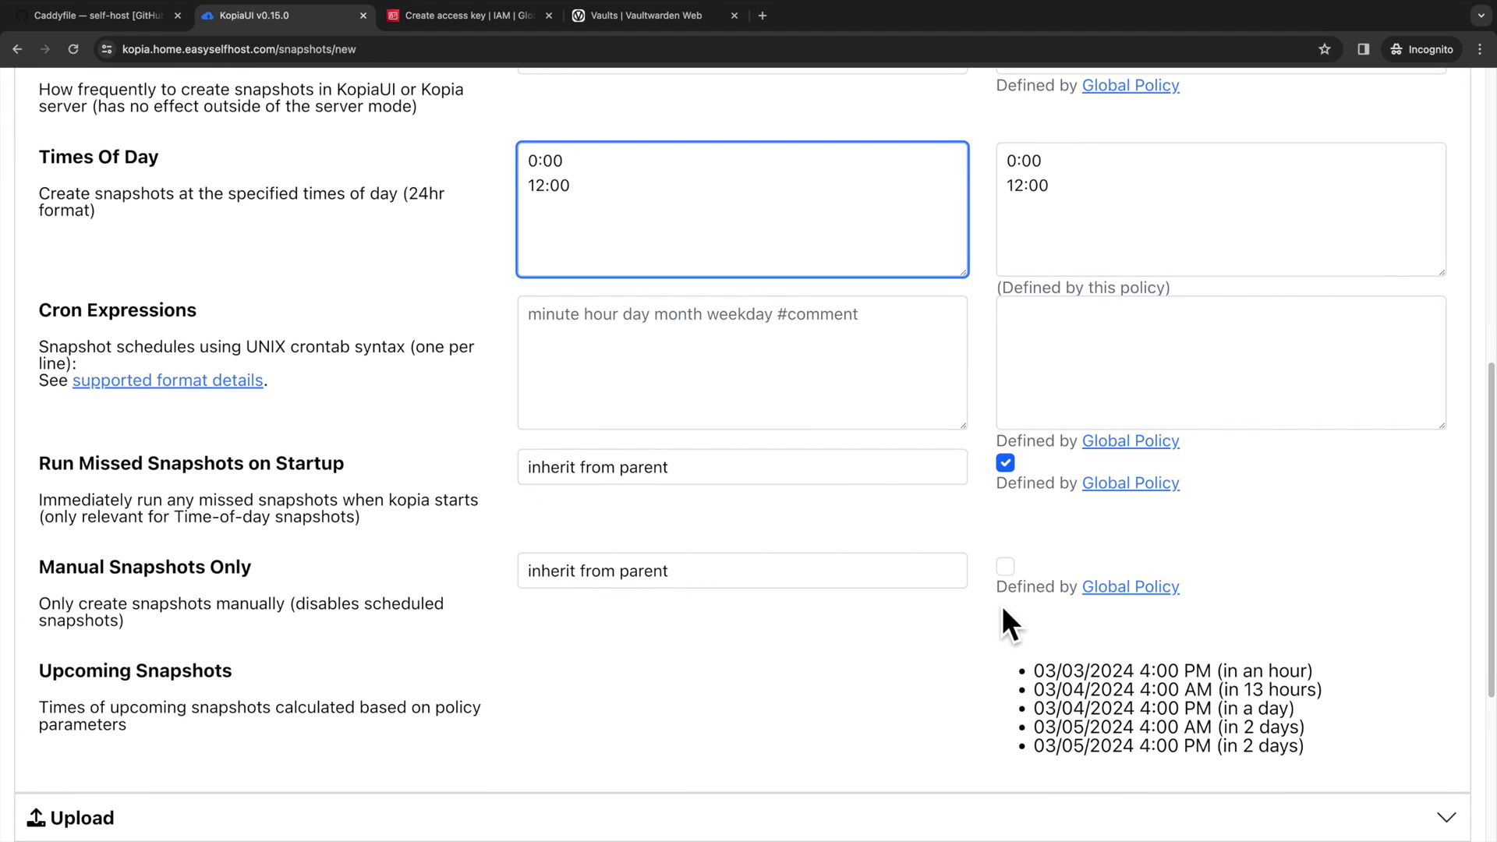
left_click_drag(1005, 616, 1318, 750)
left_click(1318, 750)
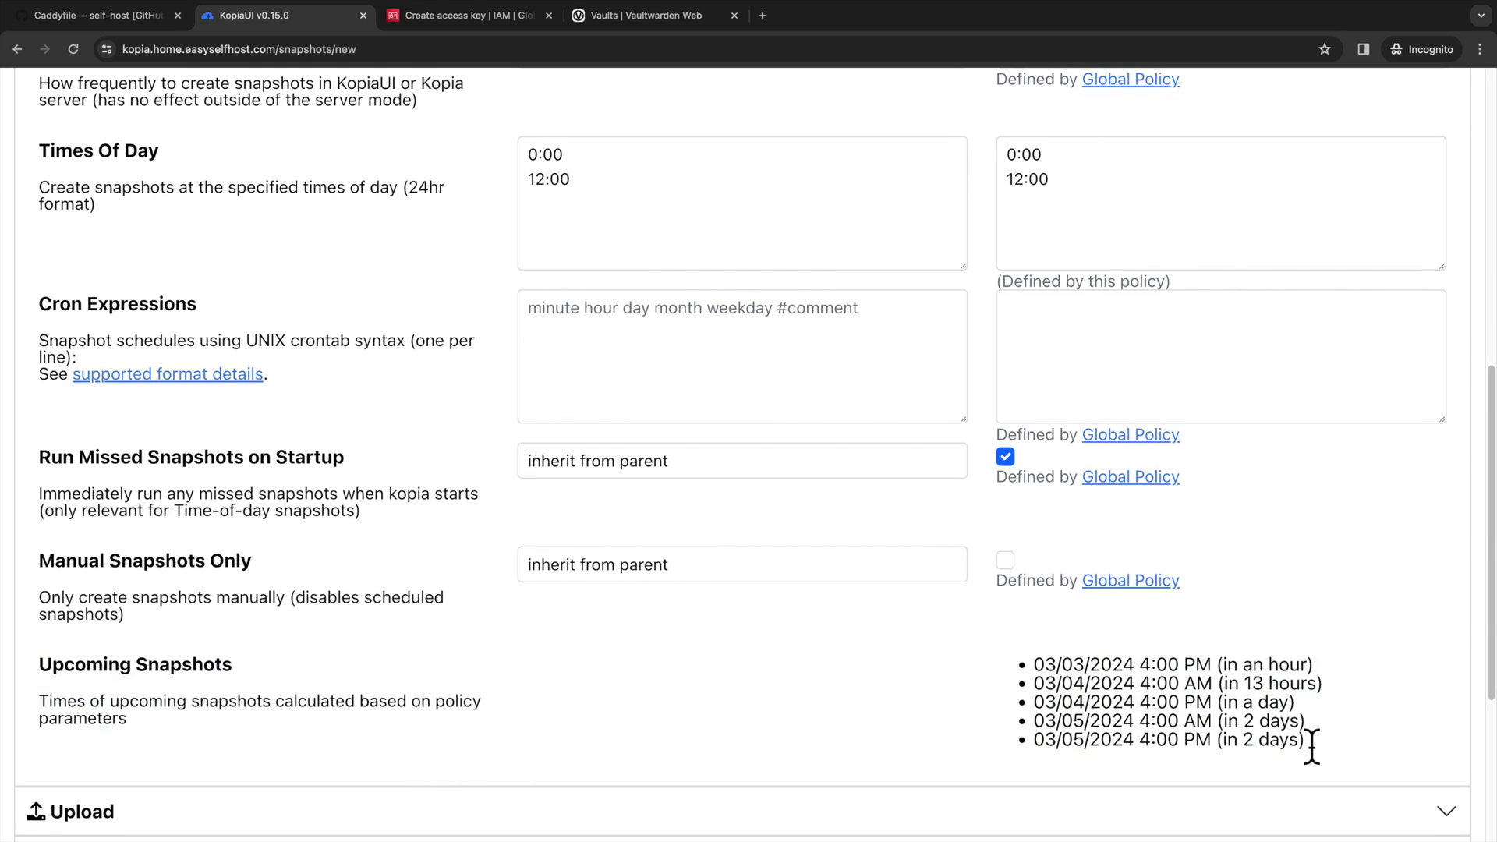
scroll(1312, 746, "up", 4)
Step: Set the Before Snapshot action to 'bash /docker.sh vaultwarden stop' and After Snapshot to 'bash /docker.sh vaultwarden start'
left_click(1466, 236)
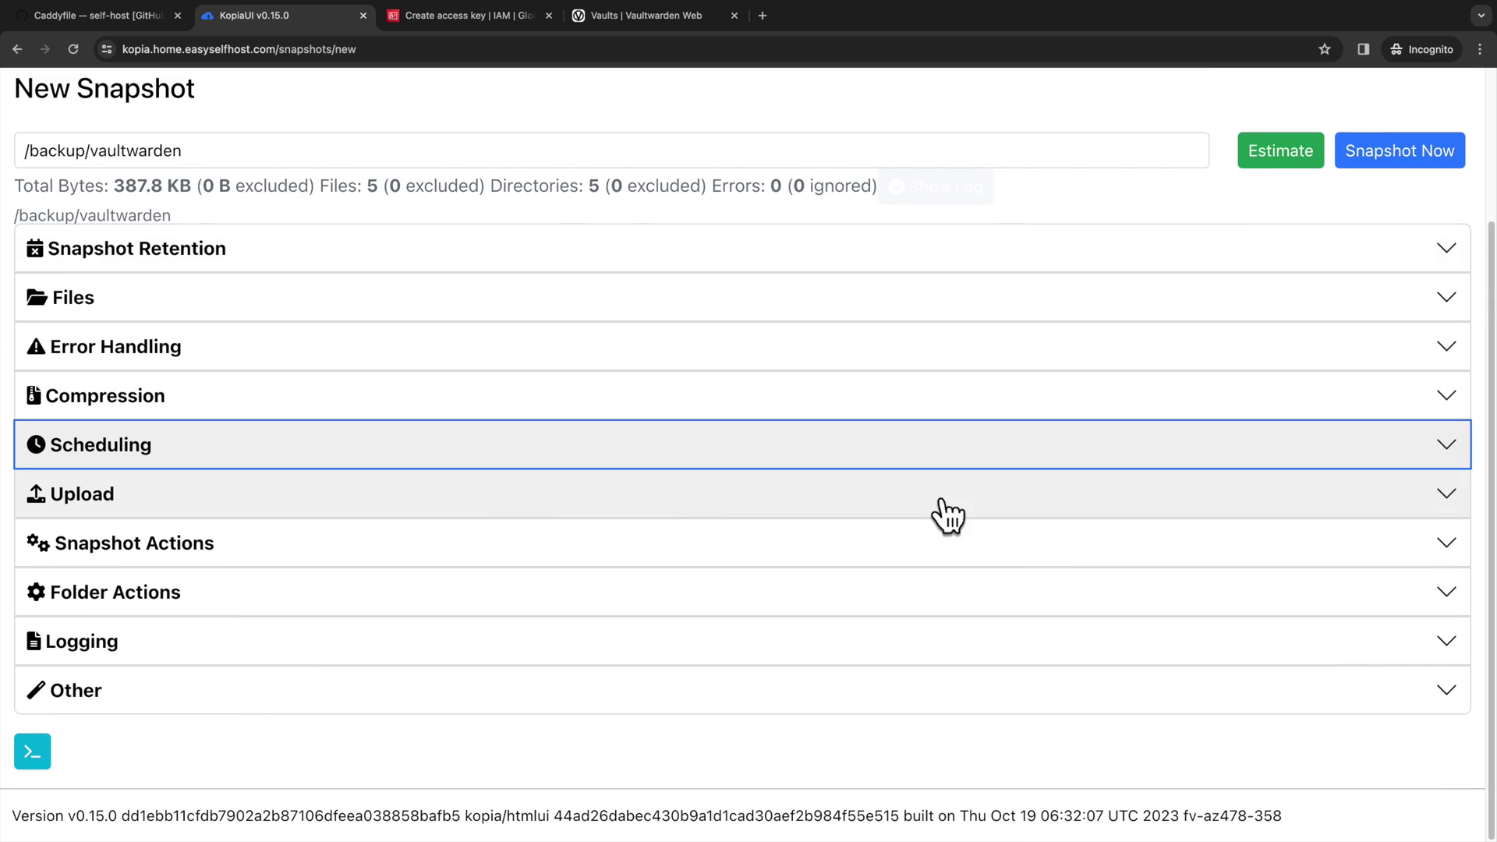
left_click(234, 541)
scroll(399, 580, "down", 2)
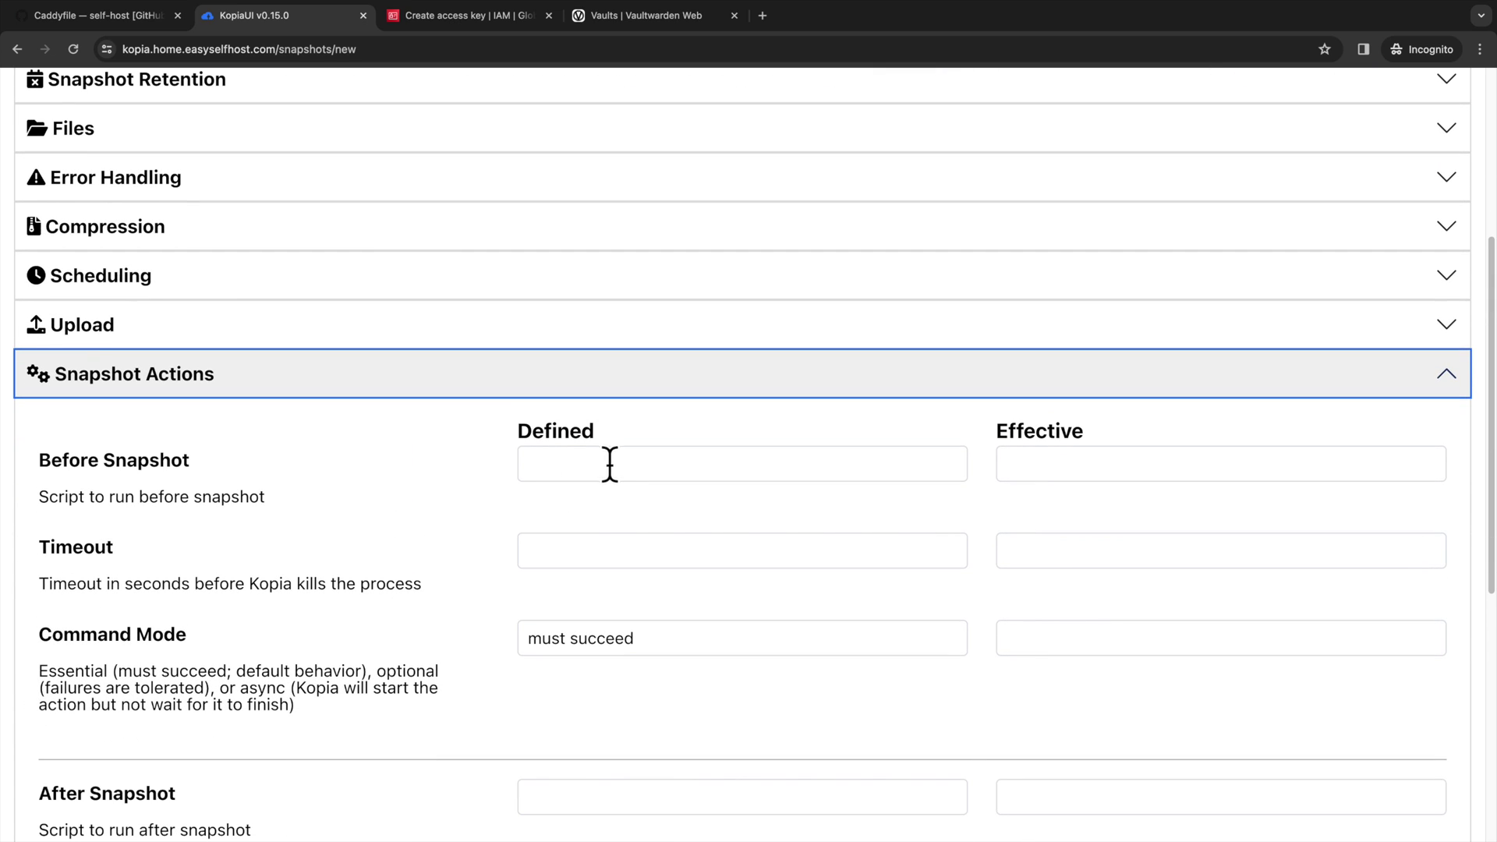
left_click(618, 465)
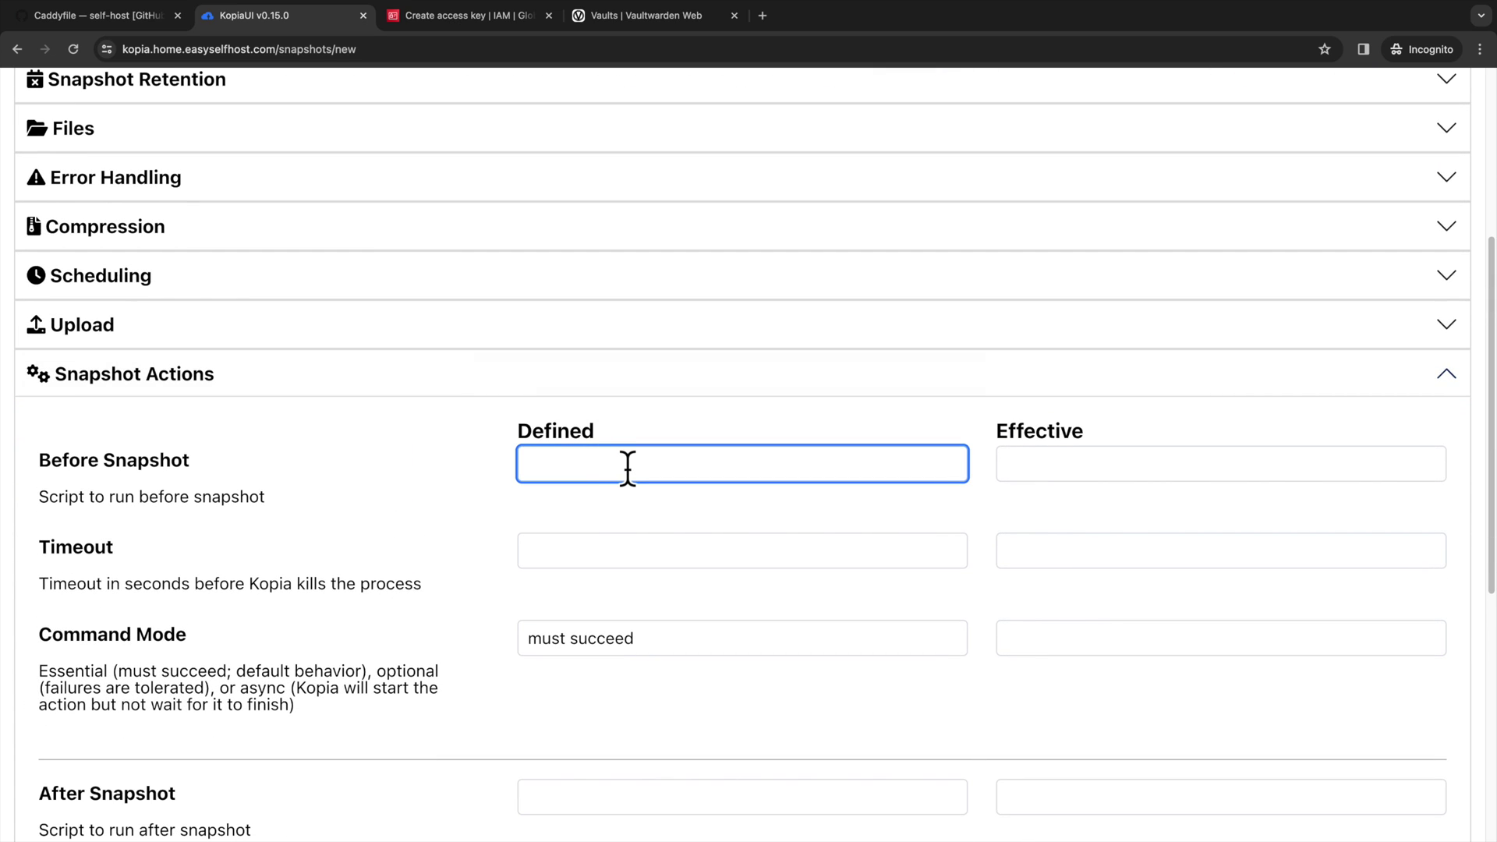
type("/doc")
key("super+BackSpace")
type("bash /docker.sh vaultwarden stop")
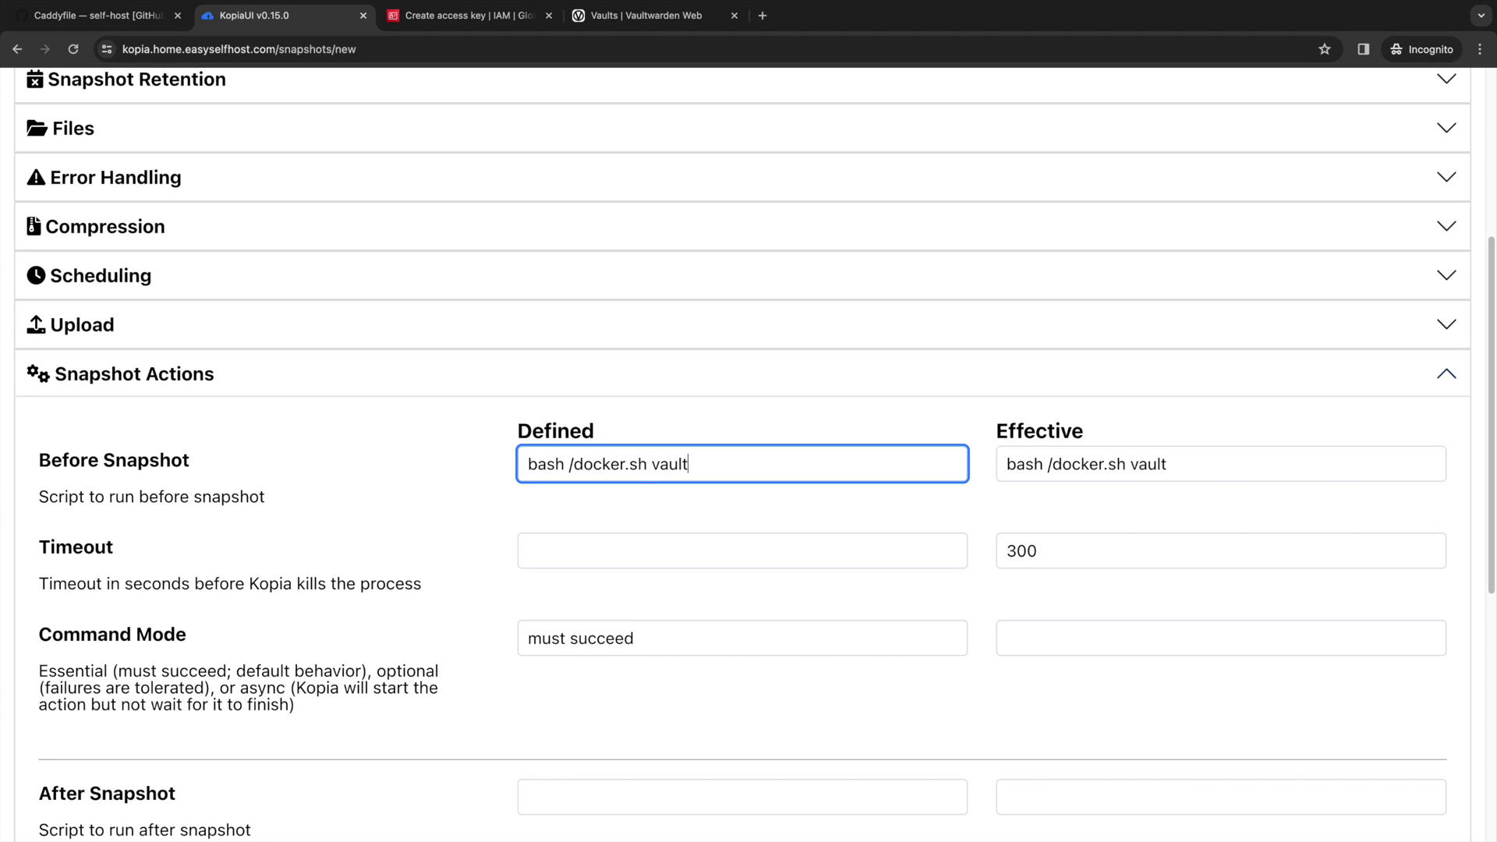
scroll(708, 599, "down", 3)
left_click(707, 599)
type("bash /docker.sh ")
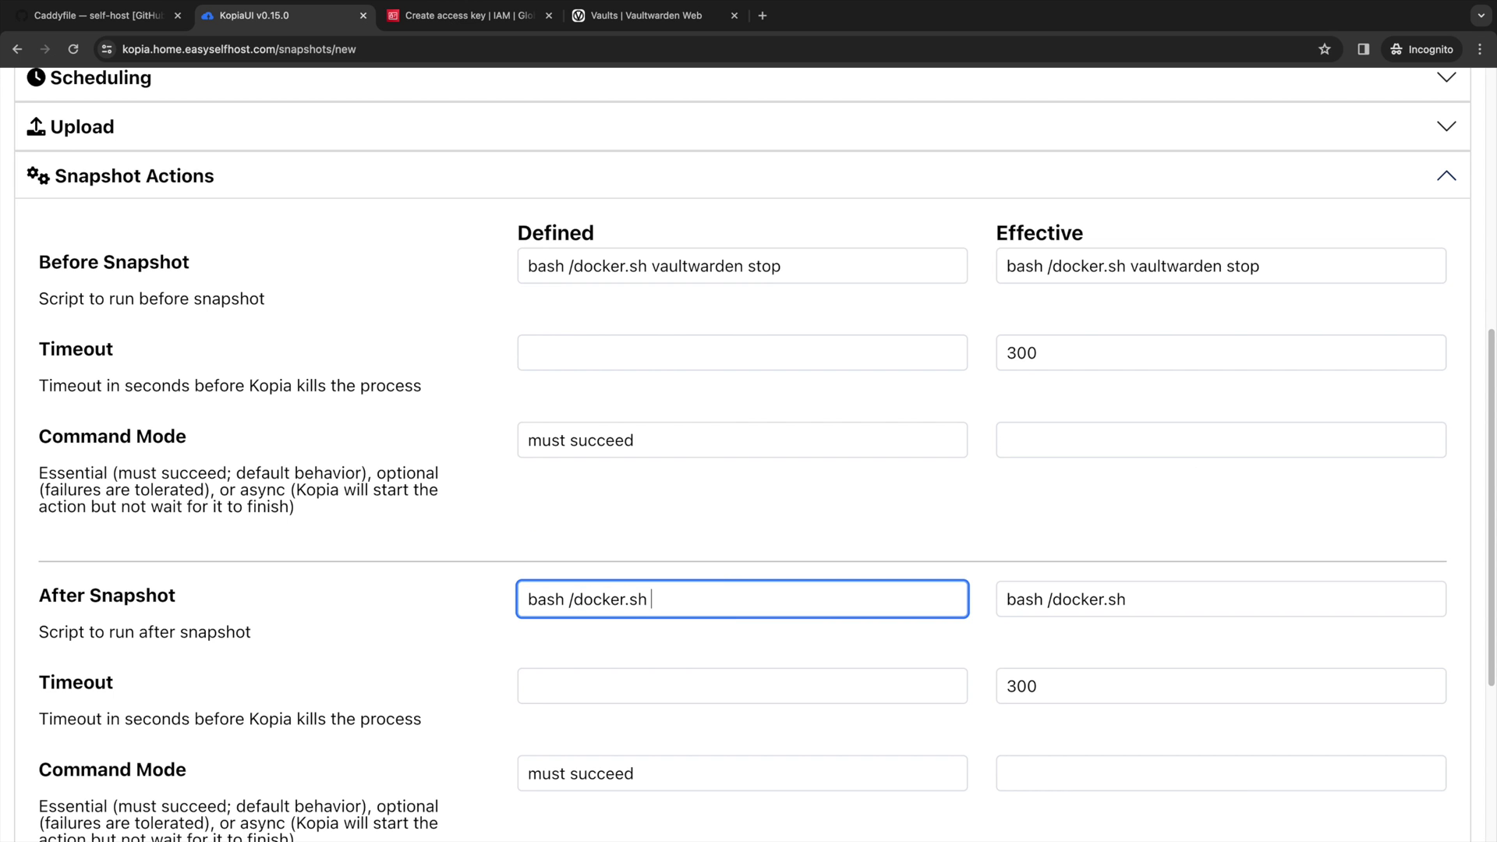
type("vaultwarden start")
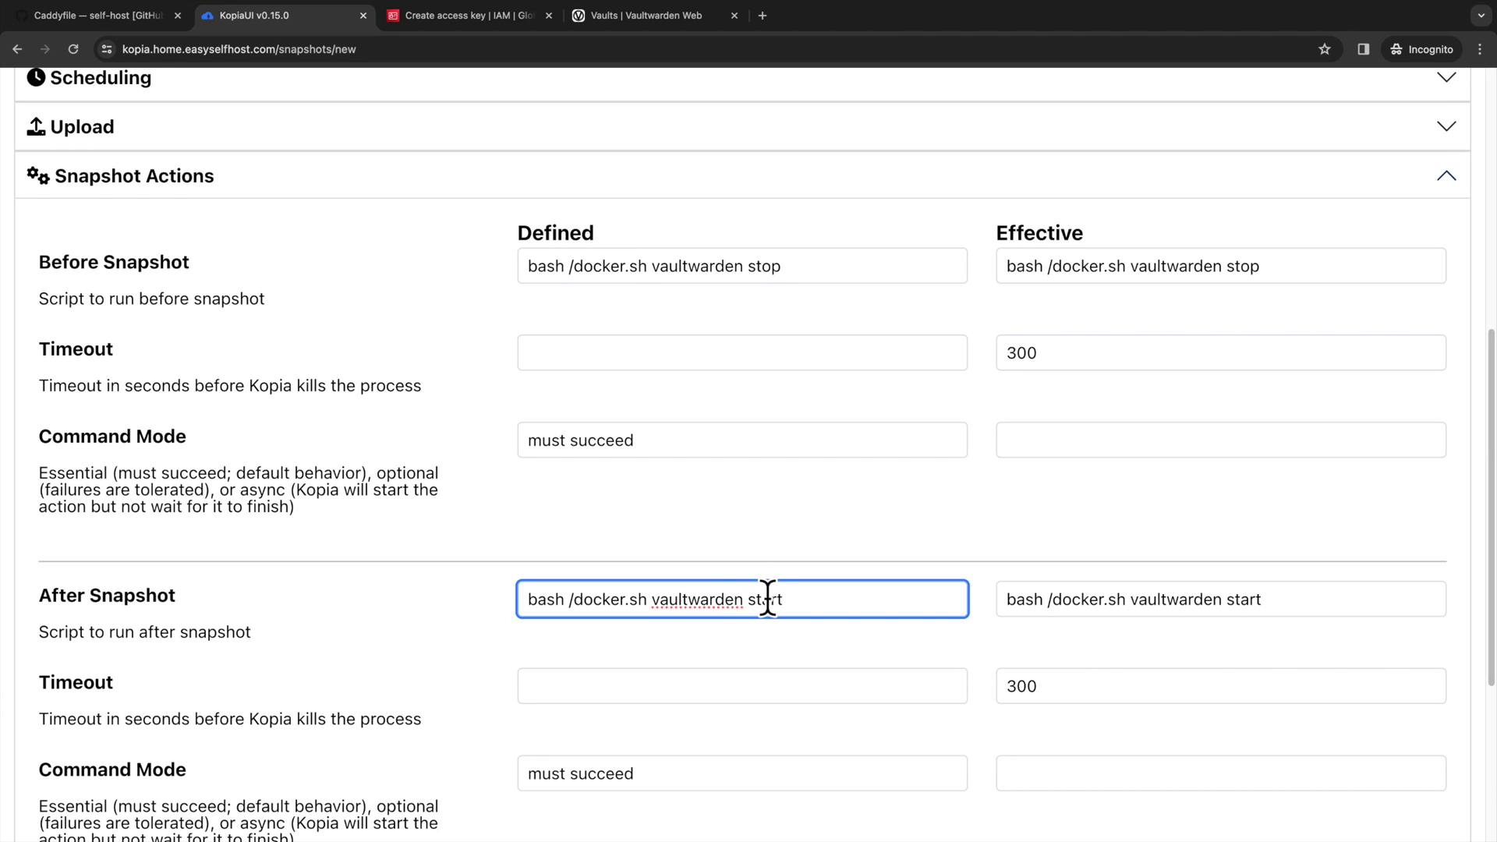
Step: Take the first /backup/vaultwarden snapshot immediately with Snapshot Now
scroll(796, 324, "up", 5)
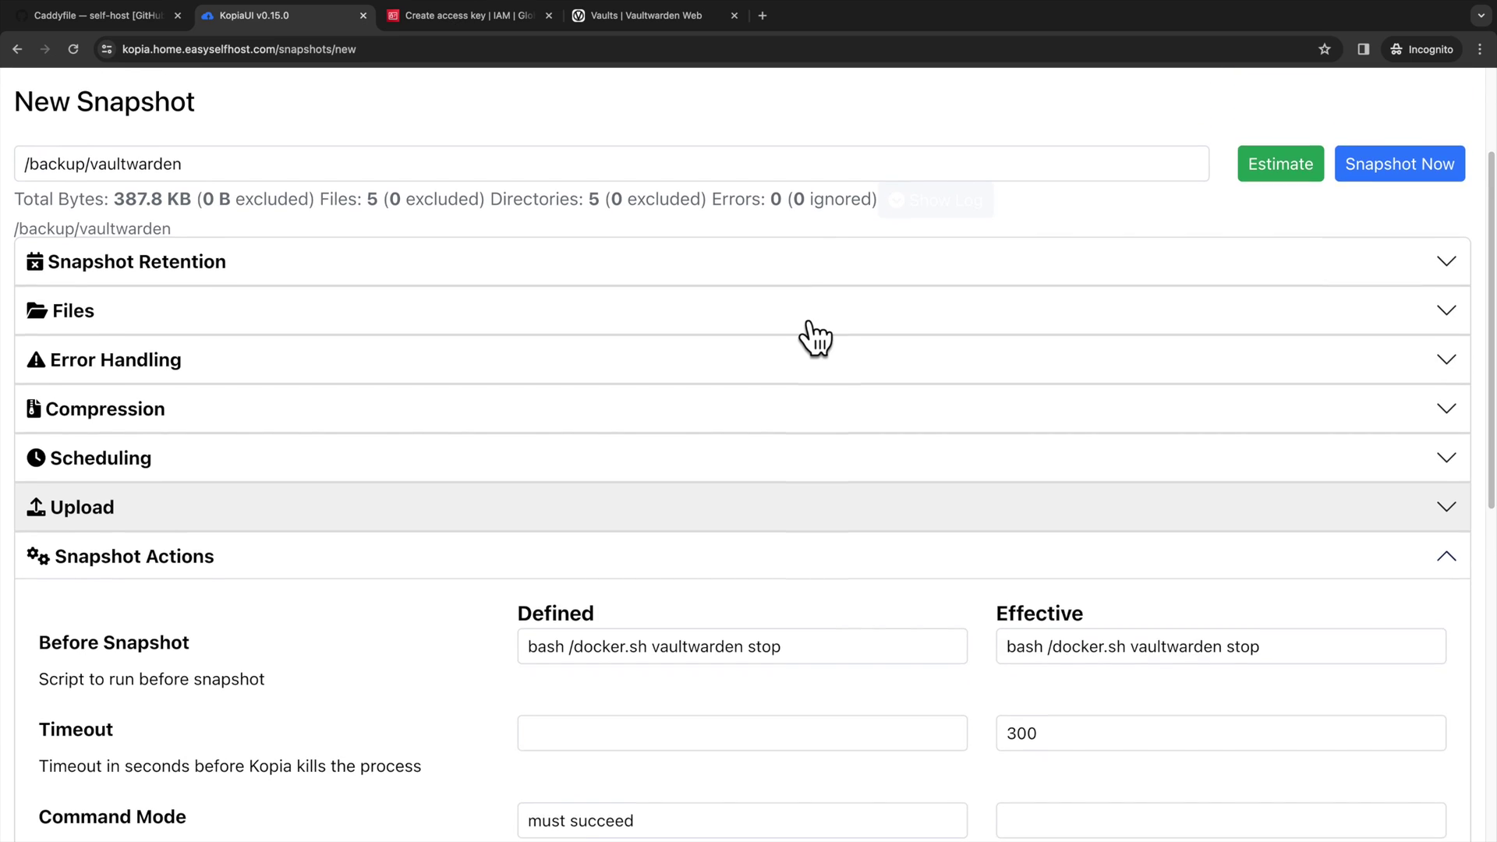
scroll(815, 335, "up", 3)
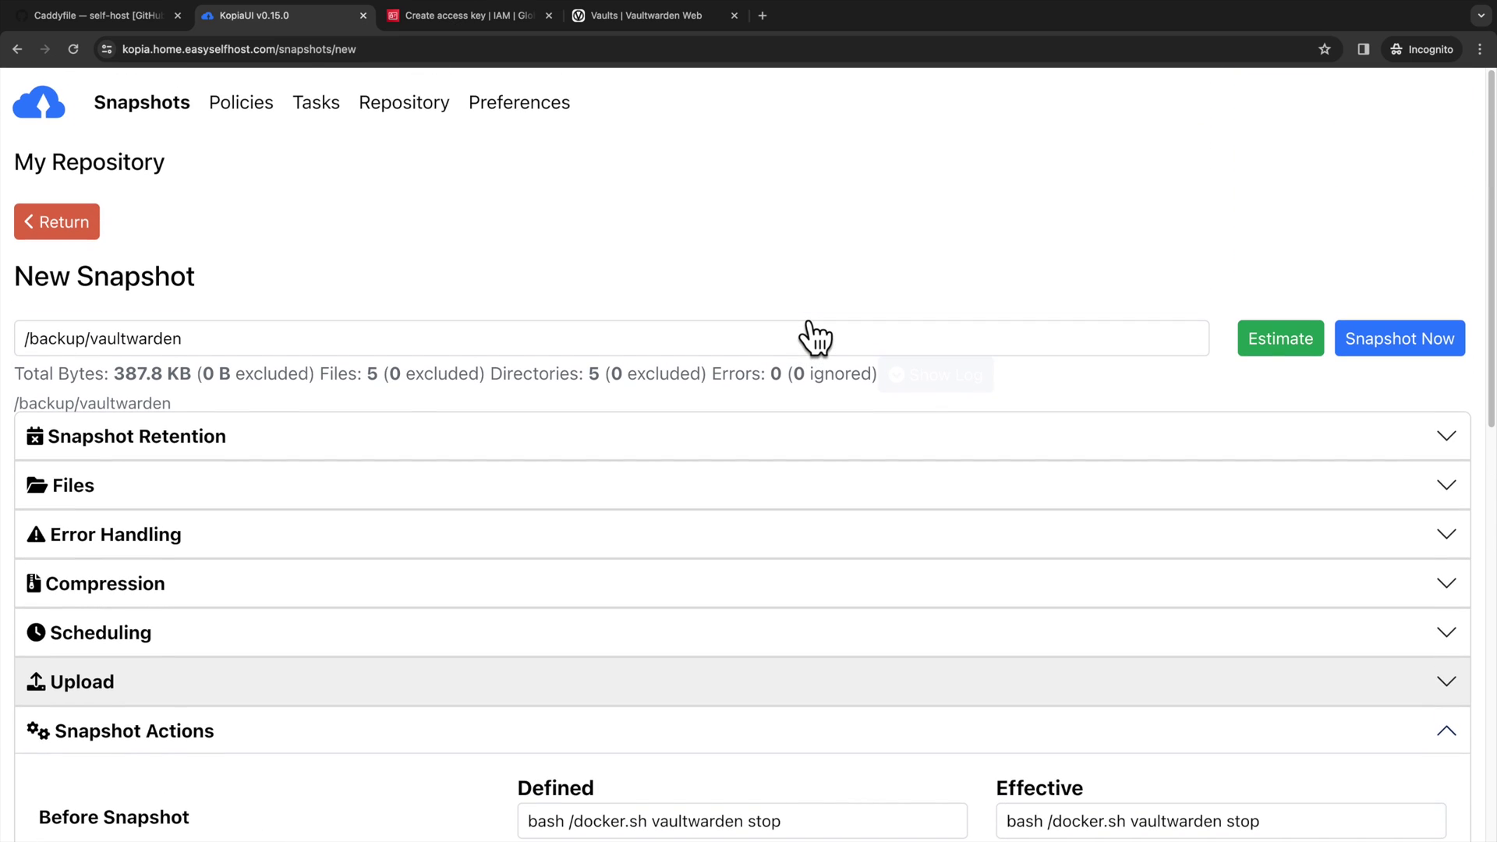
left_click(1403, 343)
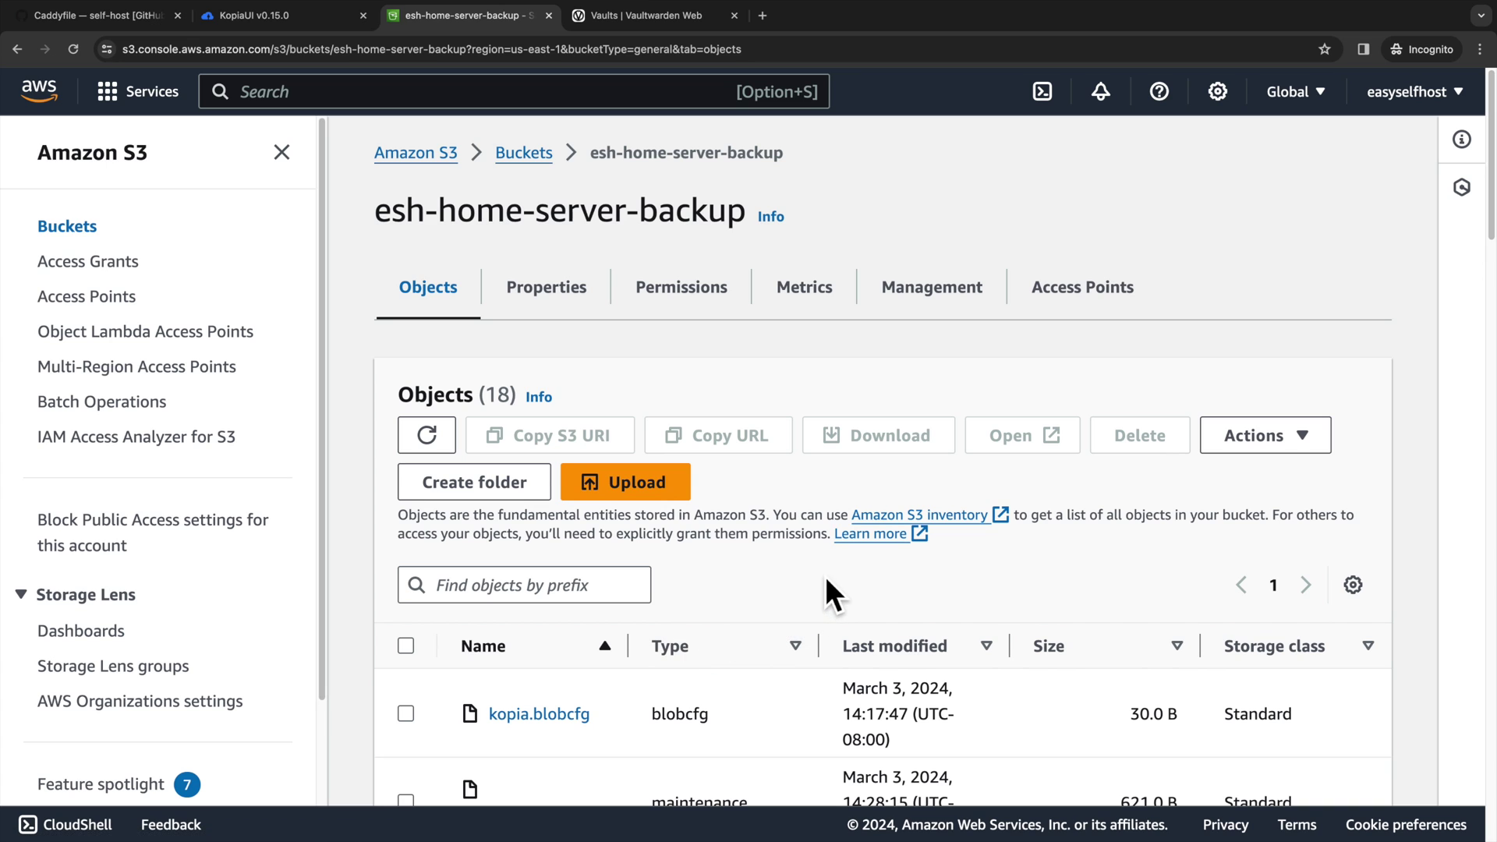
scroll(825, 575, "down", 3)
scroll(825, 574, "down", 5)
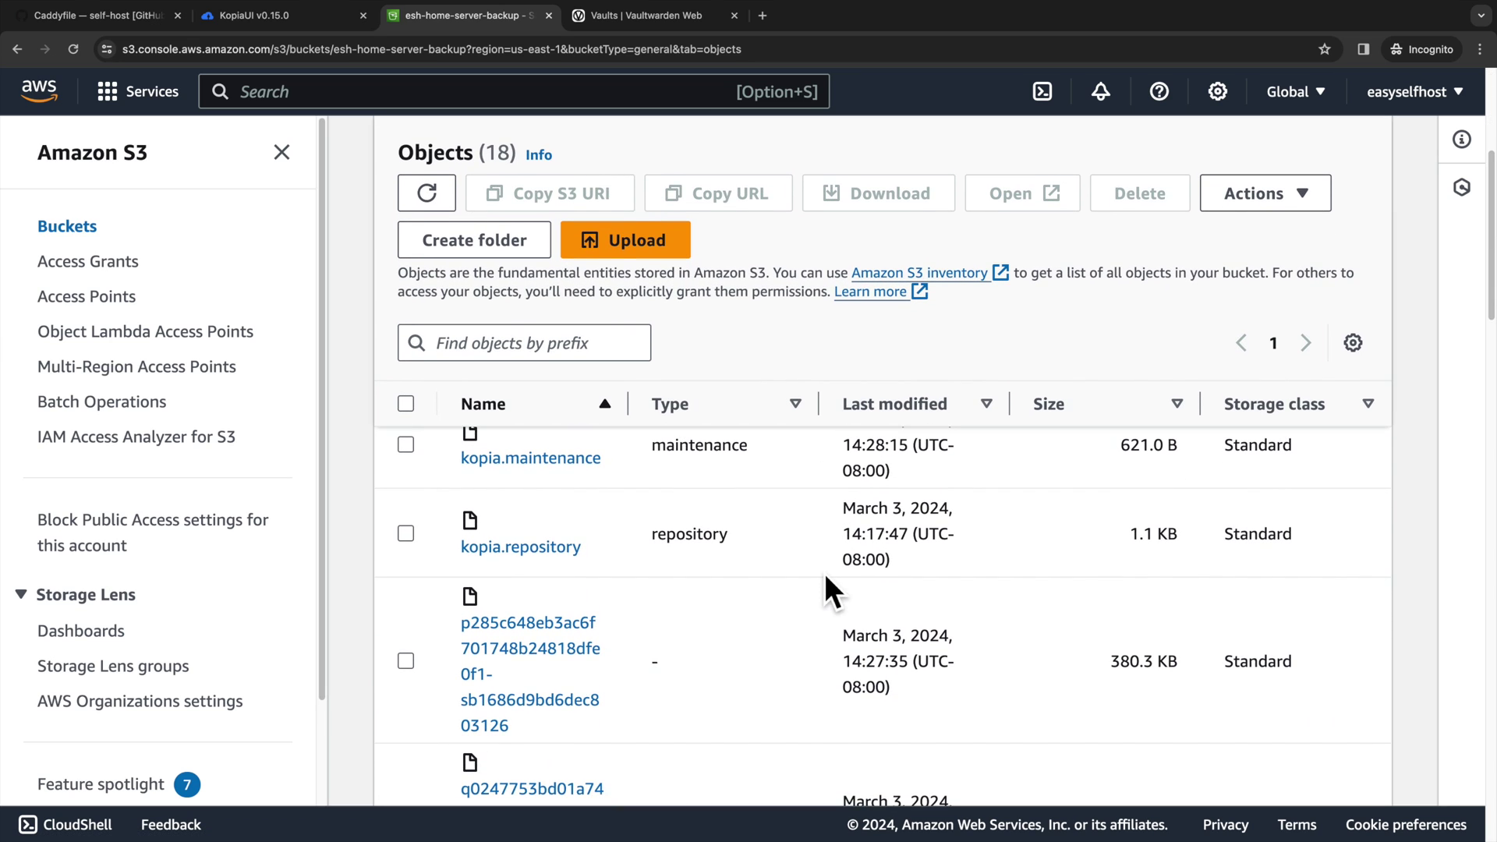
scroll(825, 573, "down", 9)
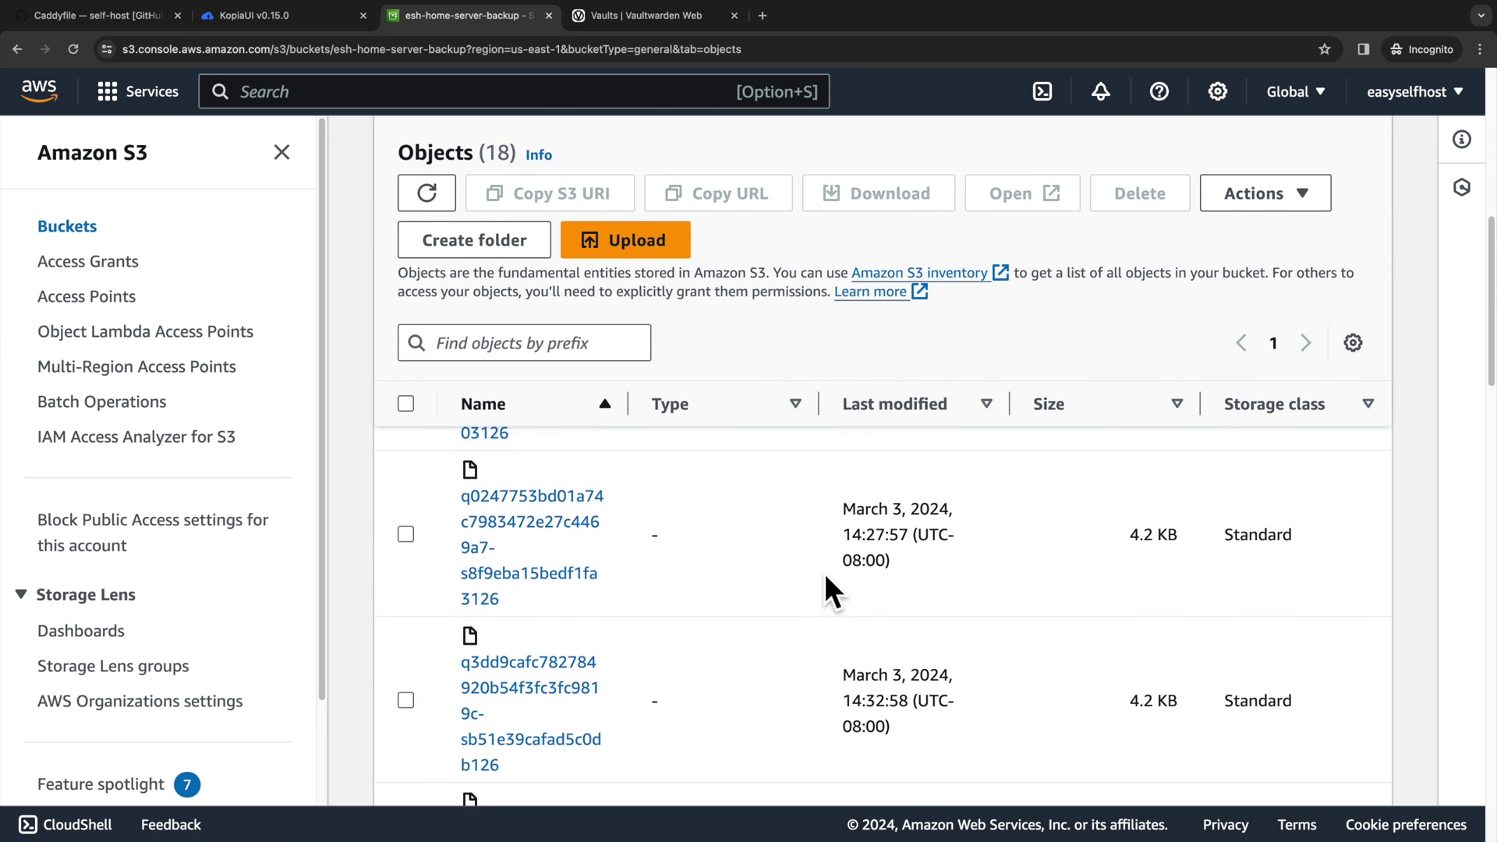
scroll(825, 573, "down", 10)
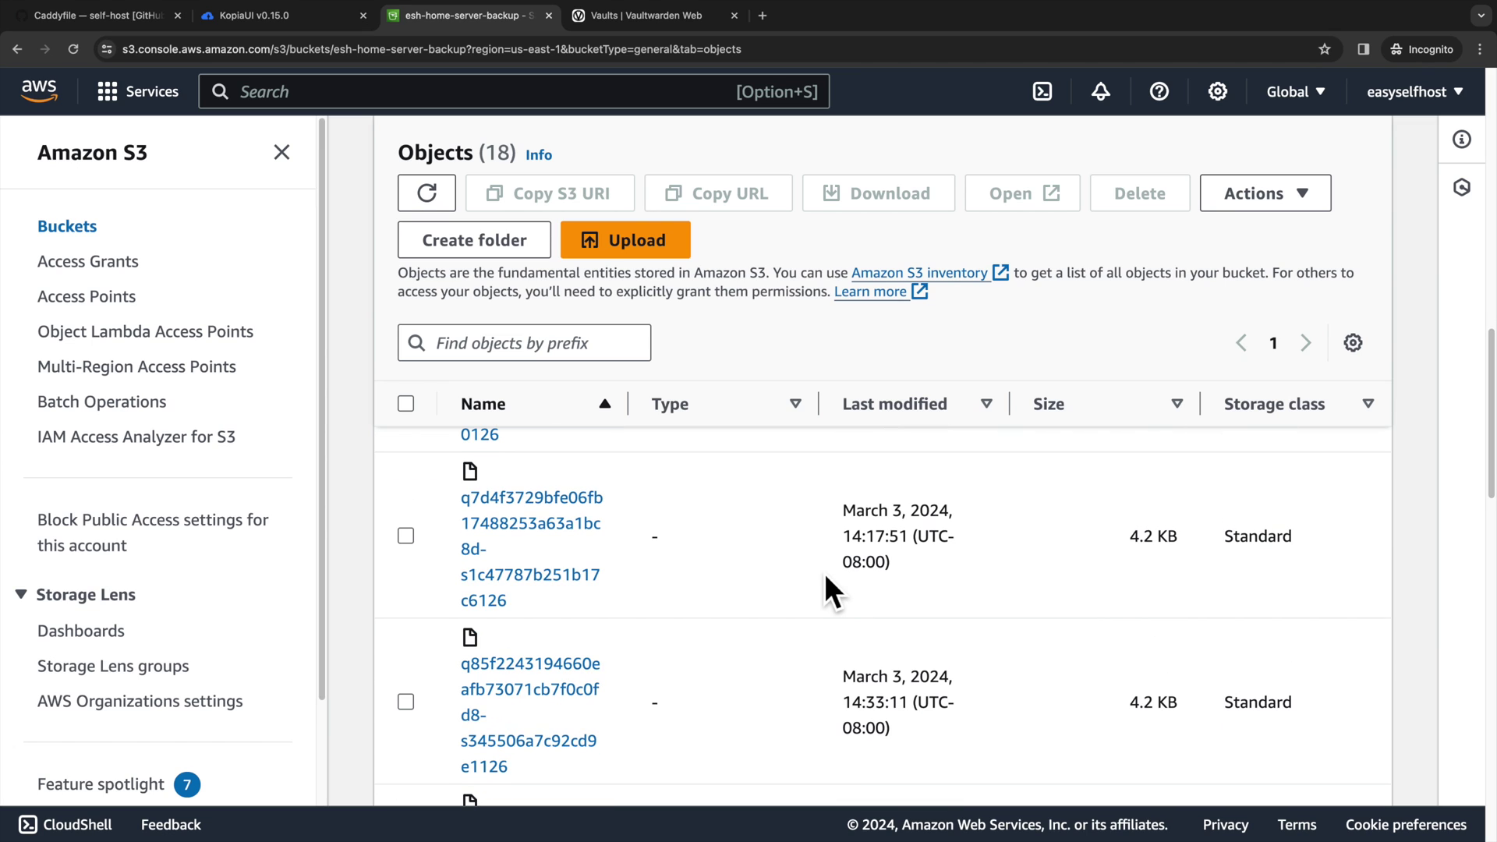
Step: Create ~/backup-export with mkdir and start adding its /export volume mapping to docker-compose.yml
left_click(657, 28)
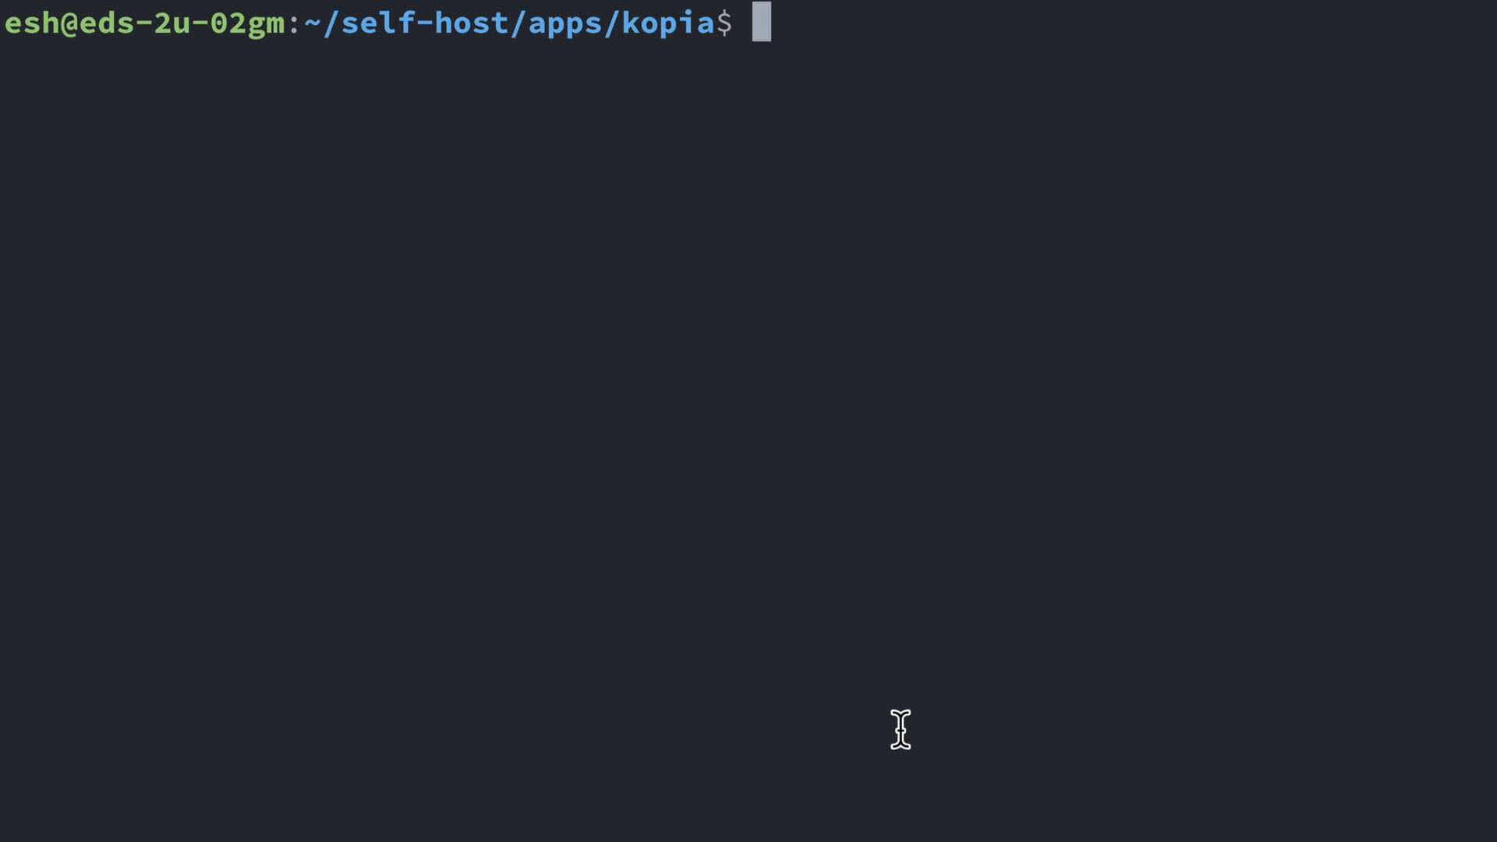
type("mkdir ~/backup-export")
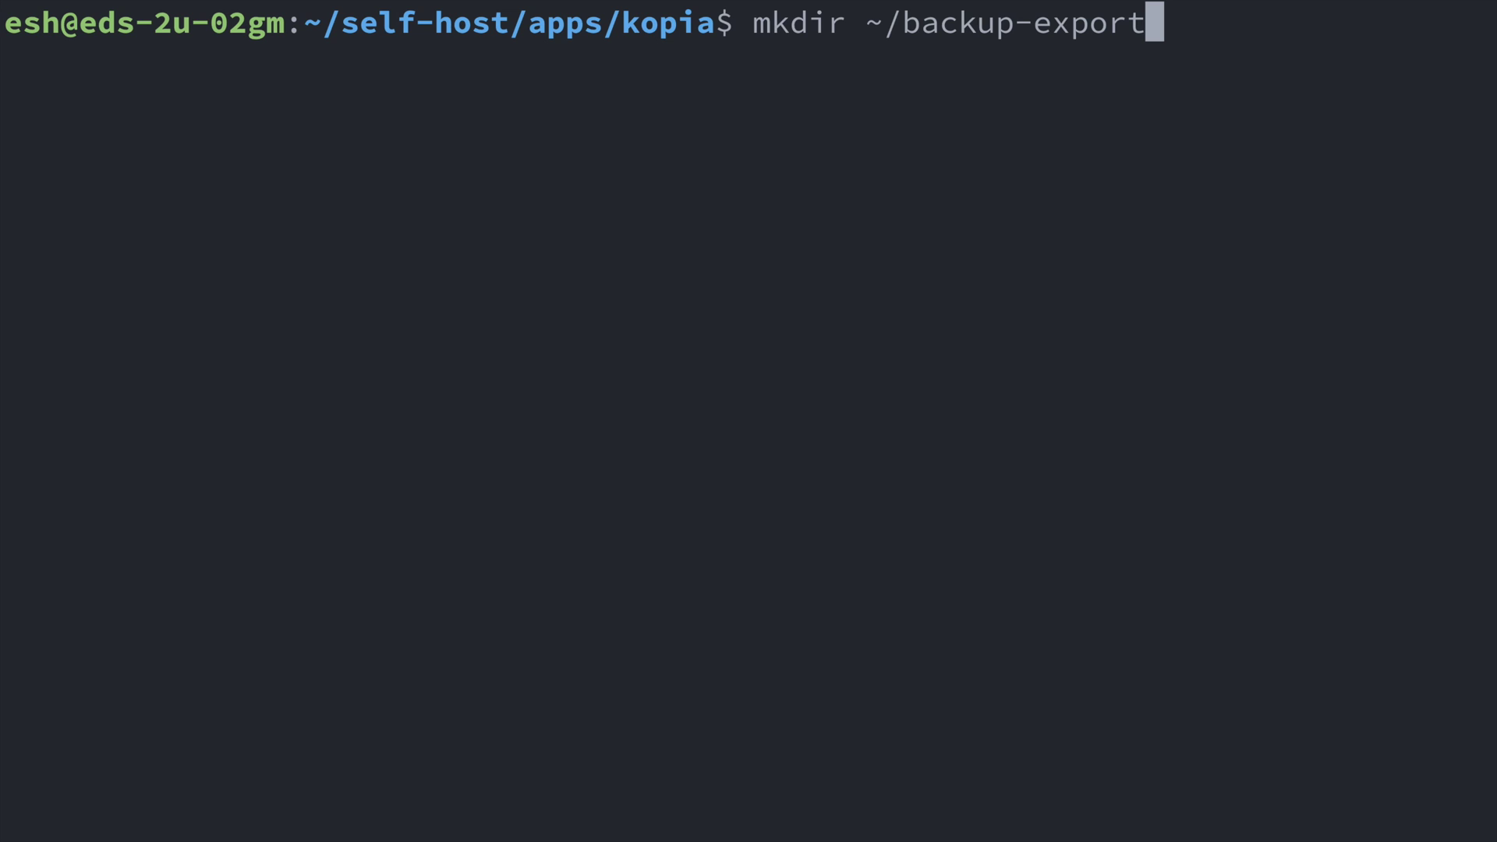
key("Return")
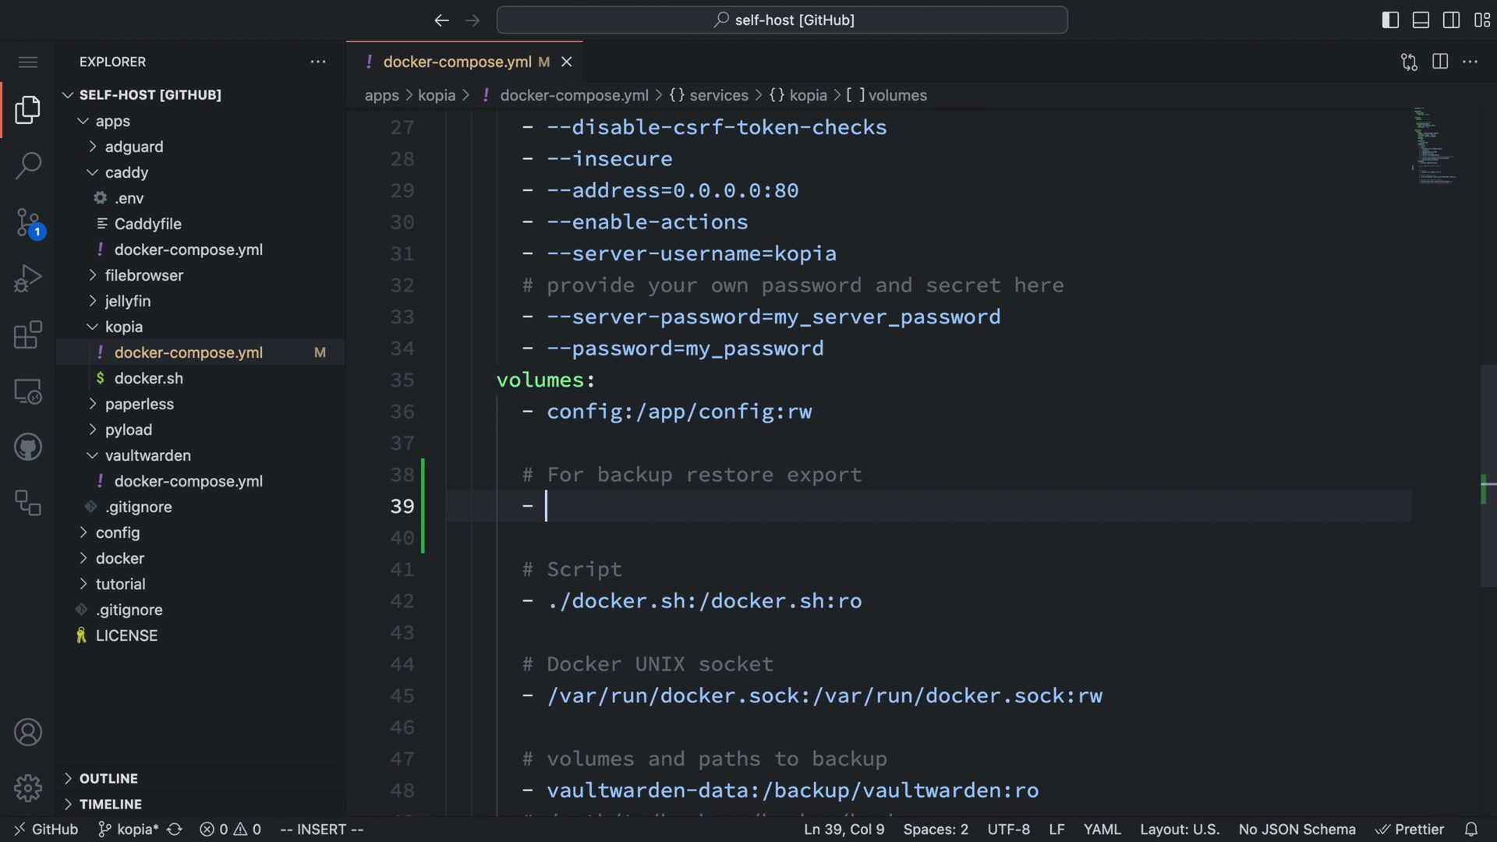
type("/home/es")
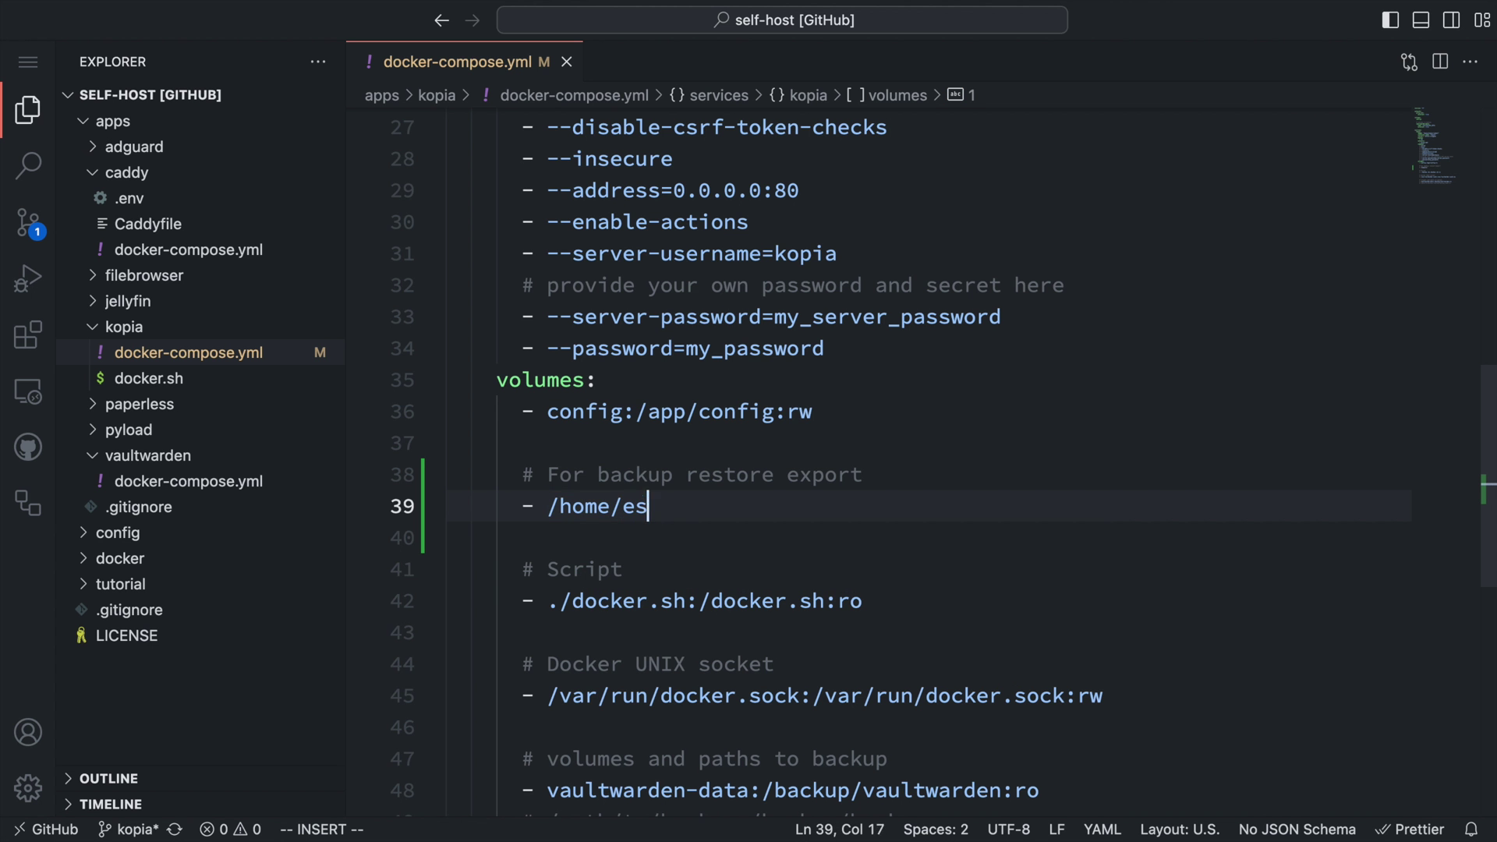
type("h/backup-export:/")
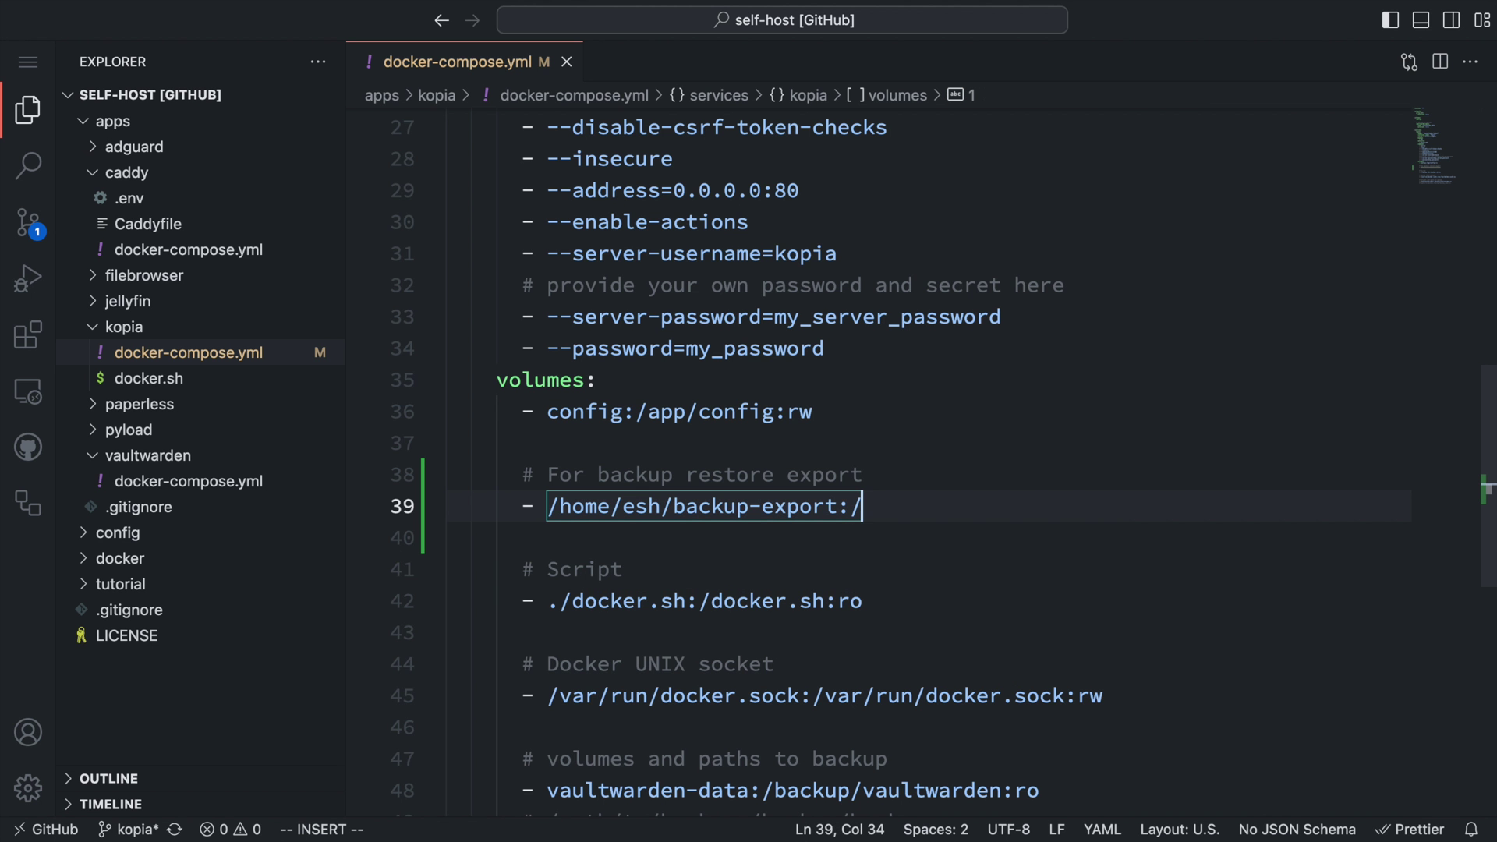
type("exp")
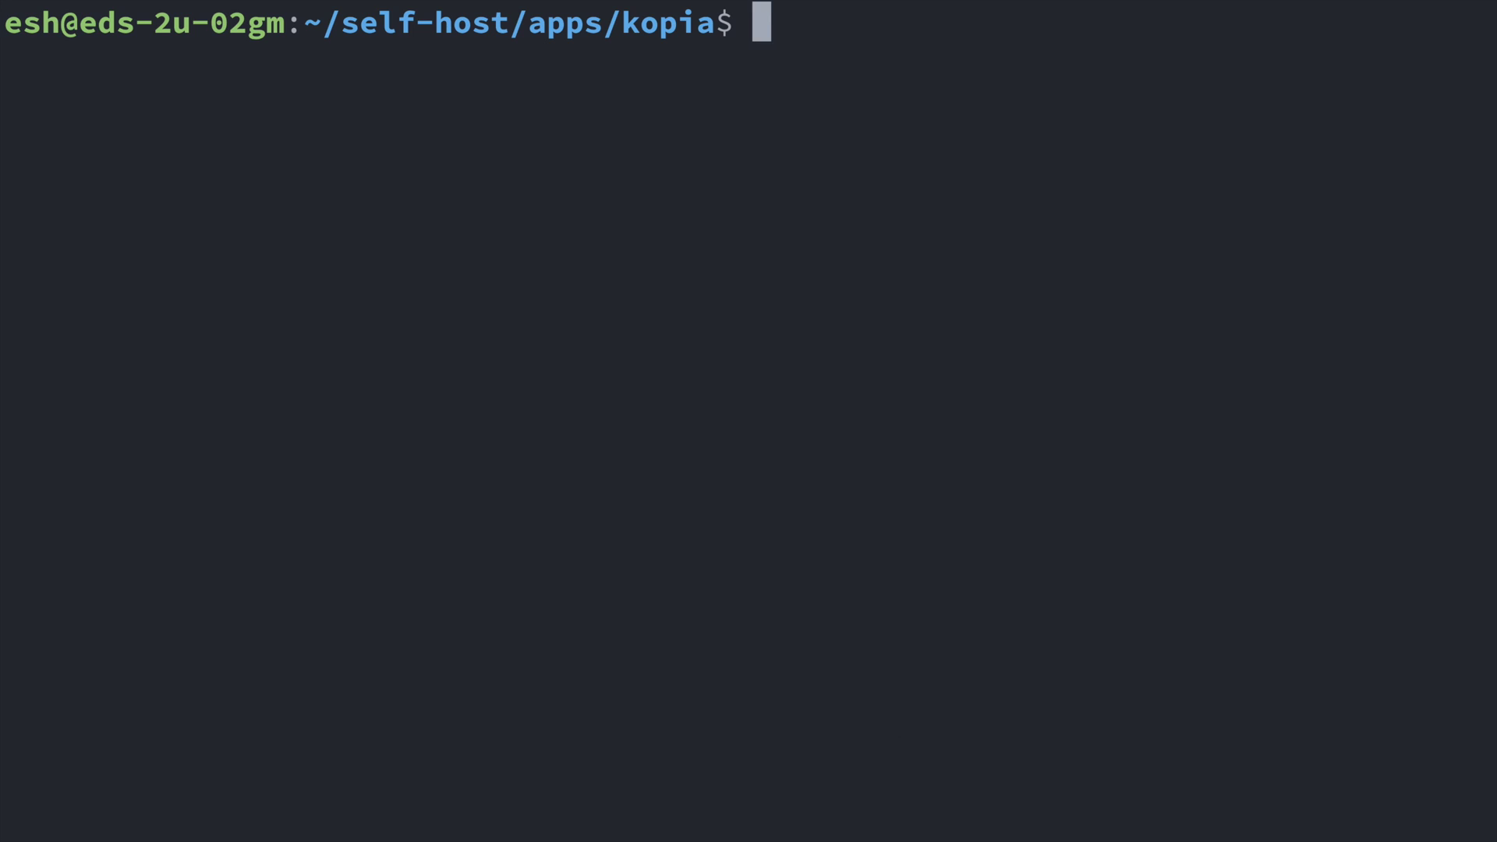
Step: Recreate the Kopia container with 'docker compose up -d' to pick up the new mount
type("docker")
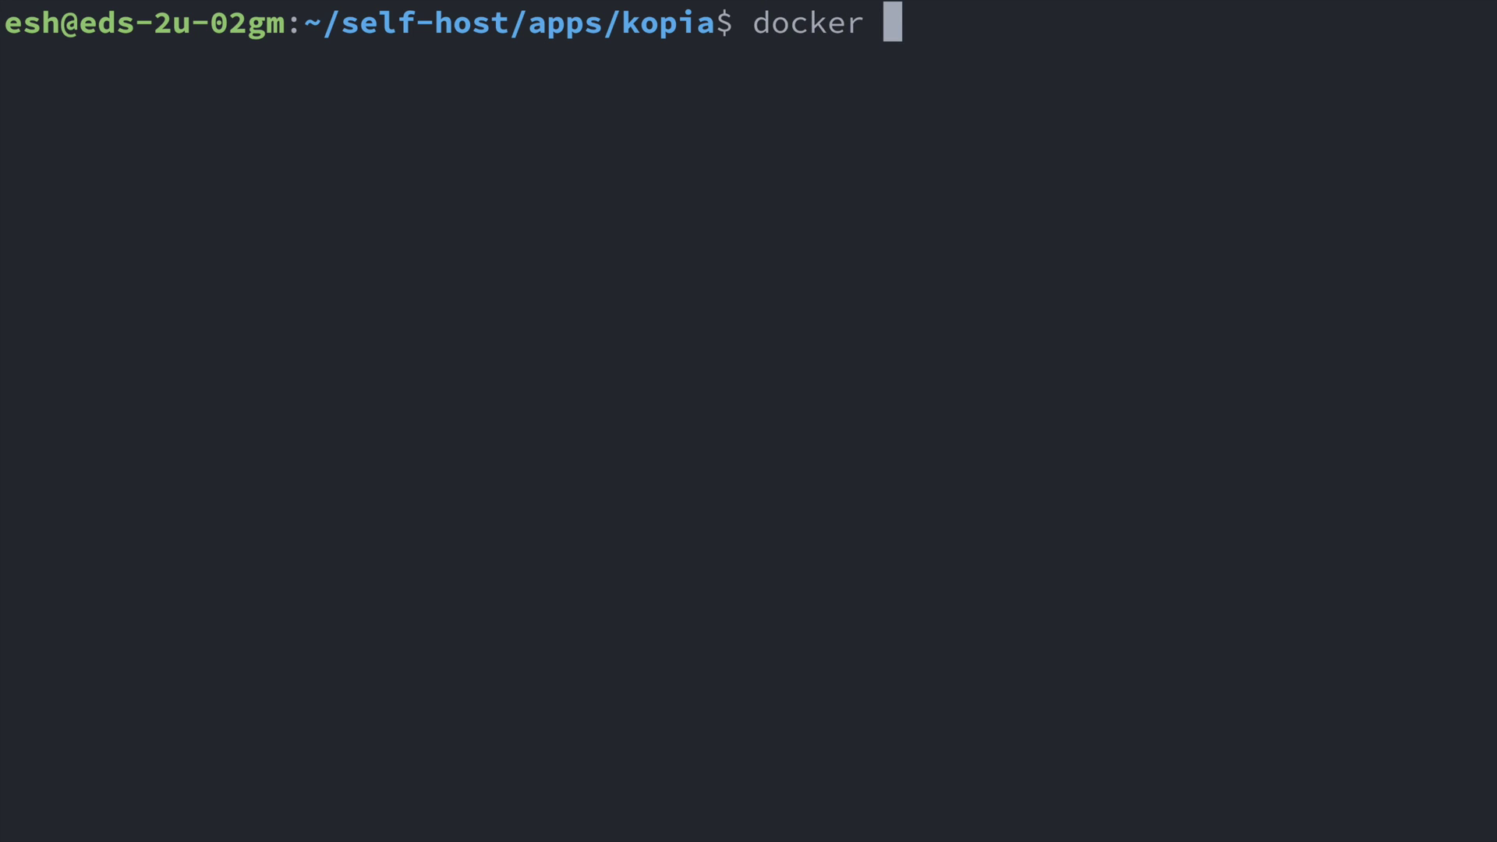
type("compose up -d")
key("Return")
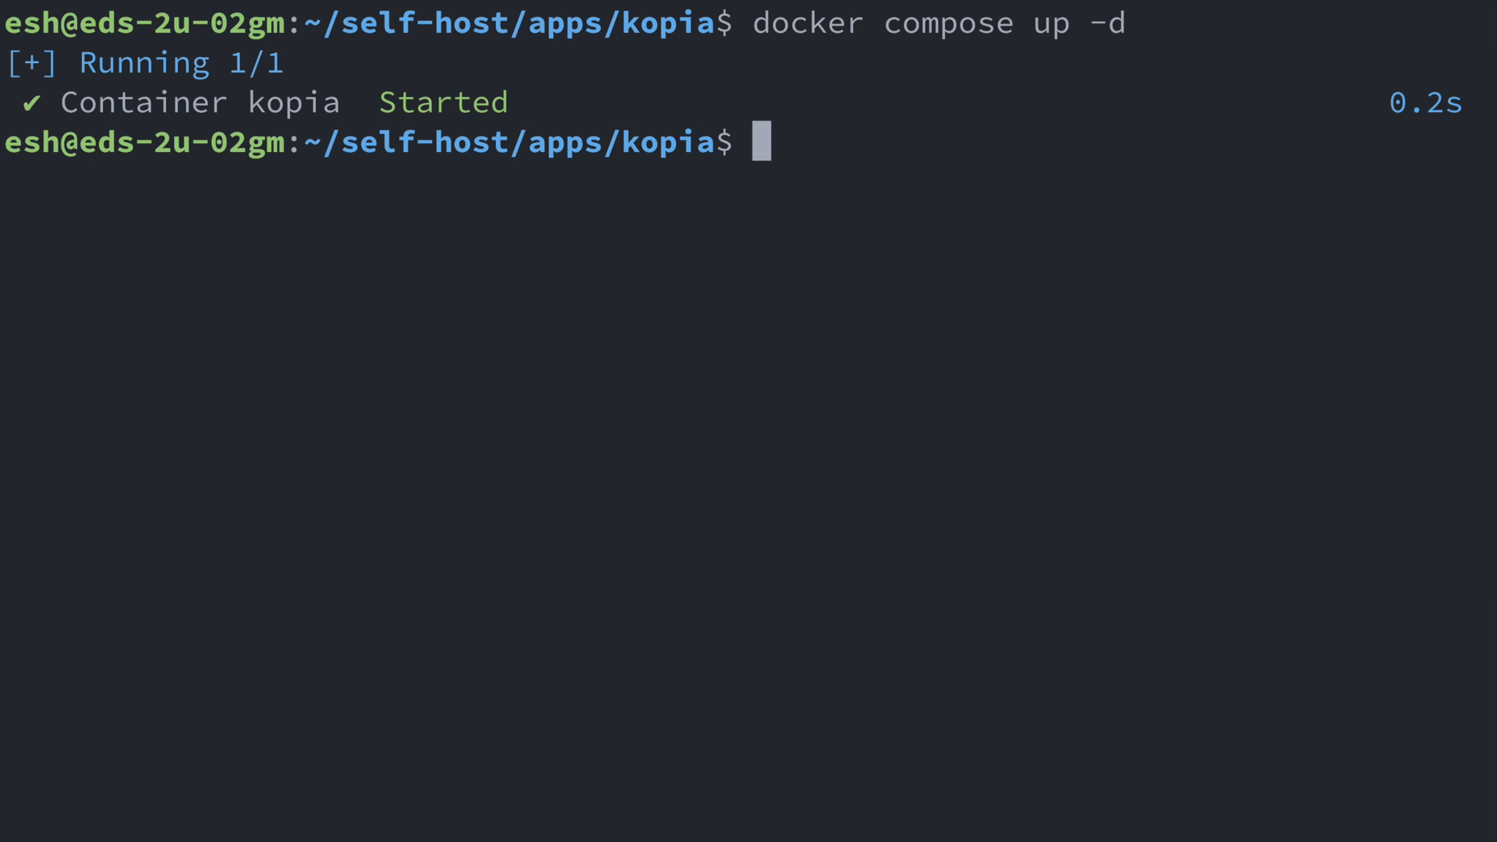
Step: Clear the screen, cd into ~/backup-export/ and make a vaultwarden folder there
key("ctrl+l")
type("cd ~/backup-export/")
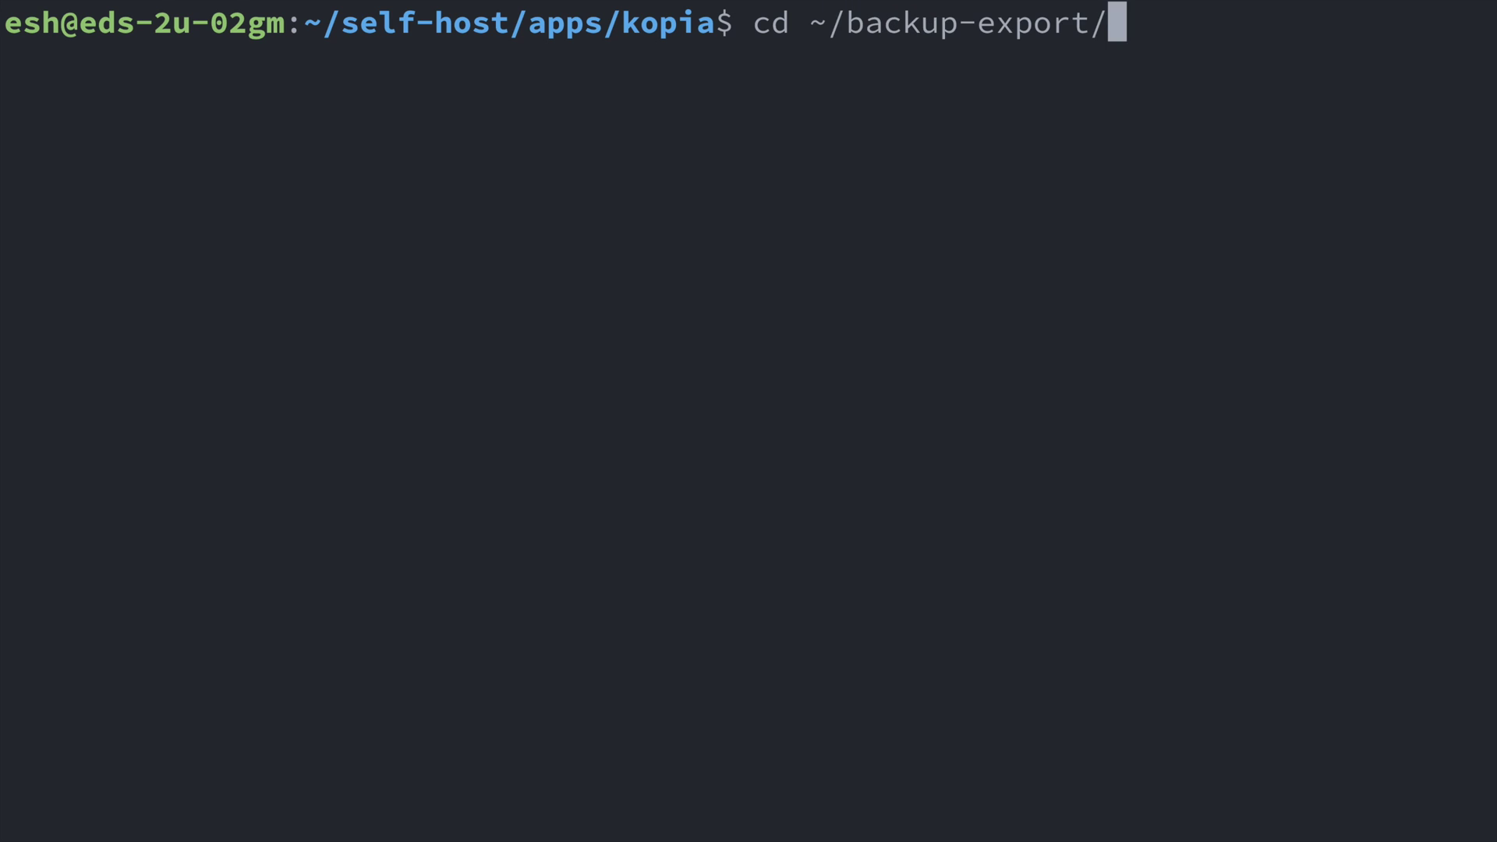
key("Return")
type("mkdir vaultwarden")
key("Return")
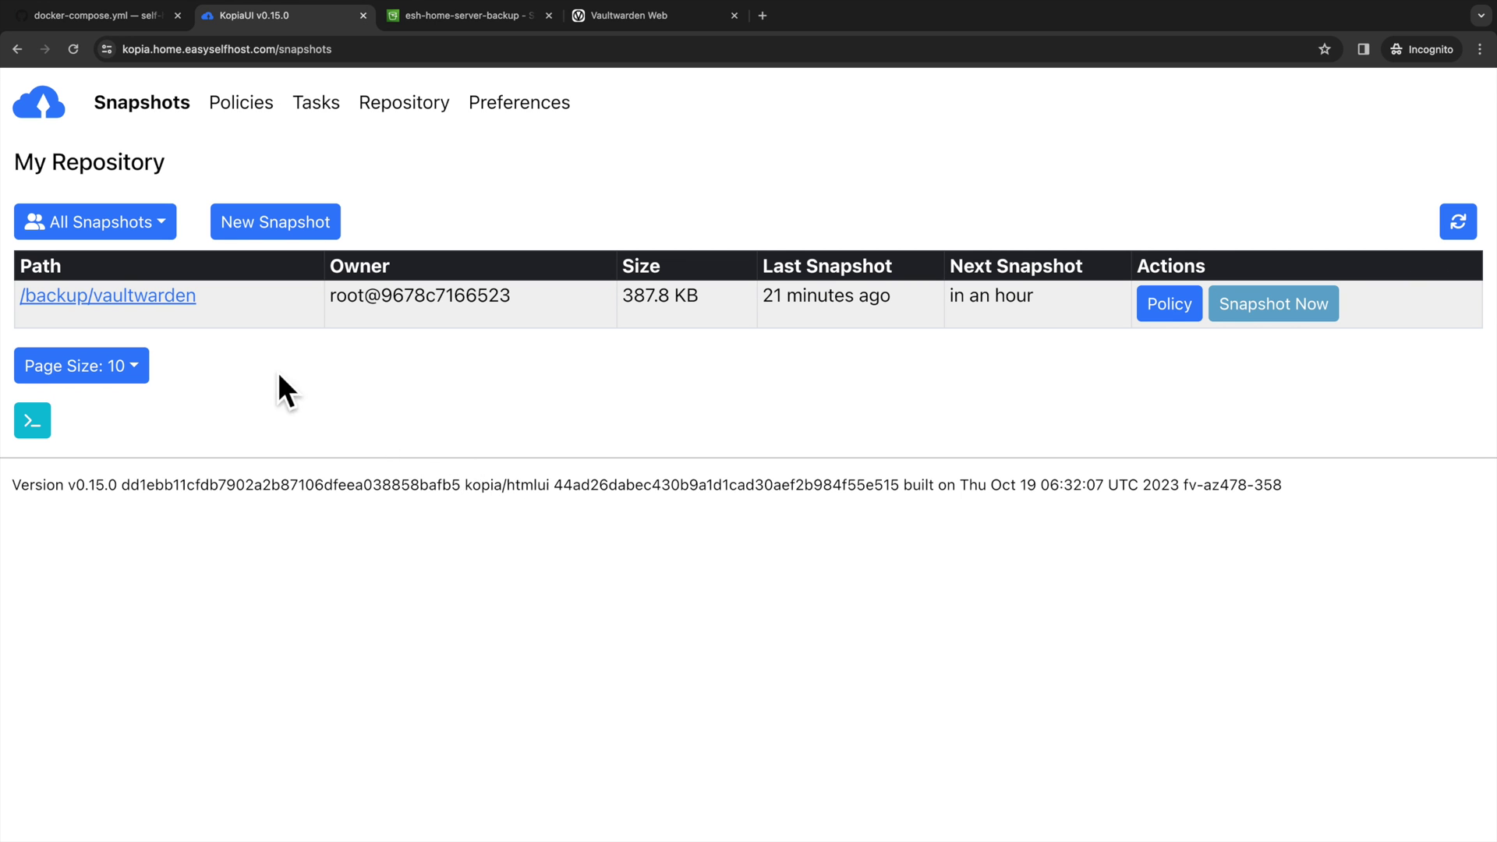
Step: Pick the 3/3/2024 /backup/vaultwarden snapshot and begin restoring it to destination /export/vaultwarden
left_click(163, 298)
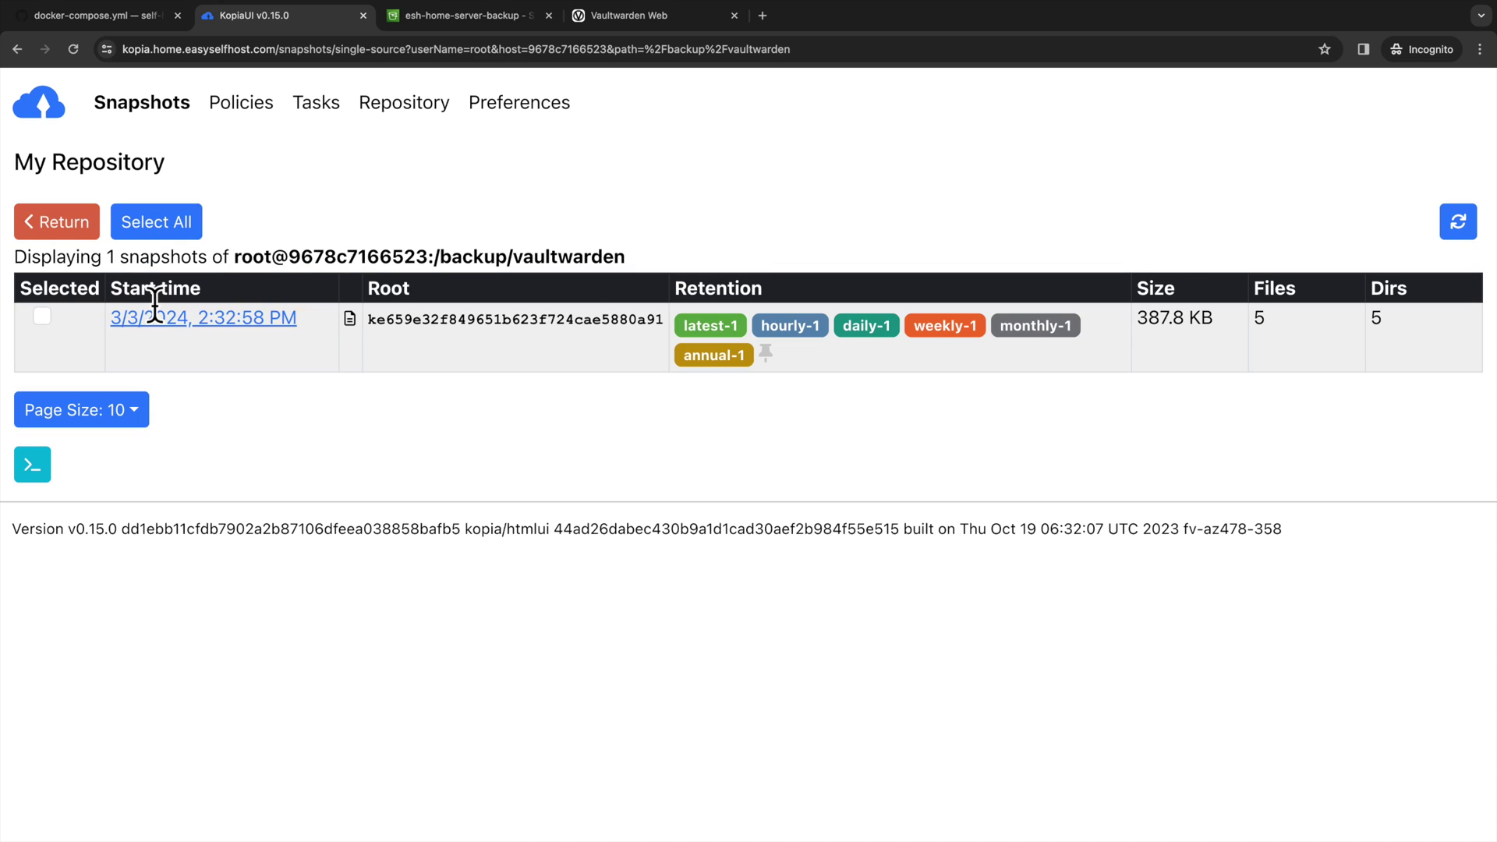
left_click(275, 338)
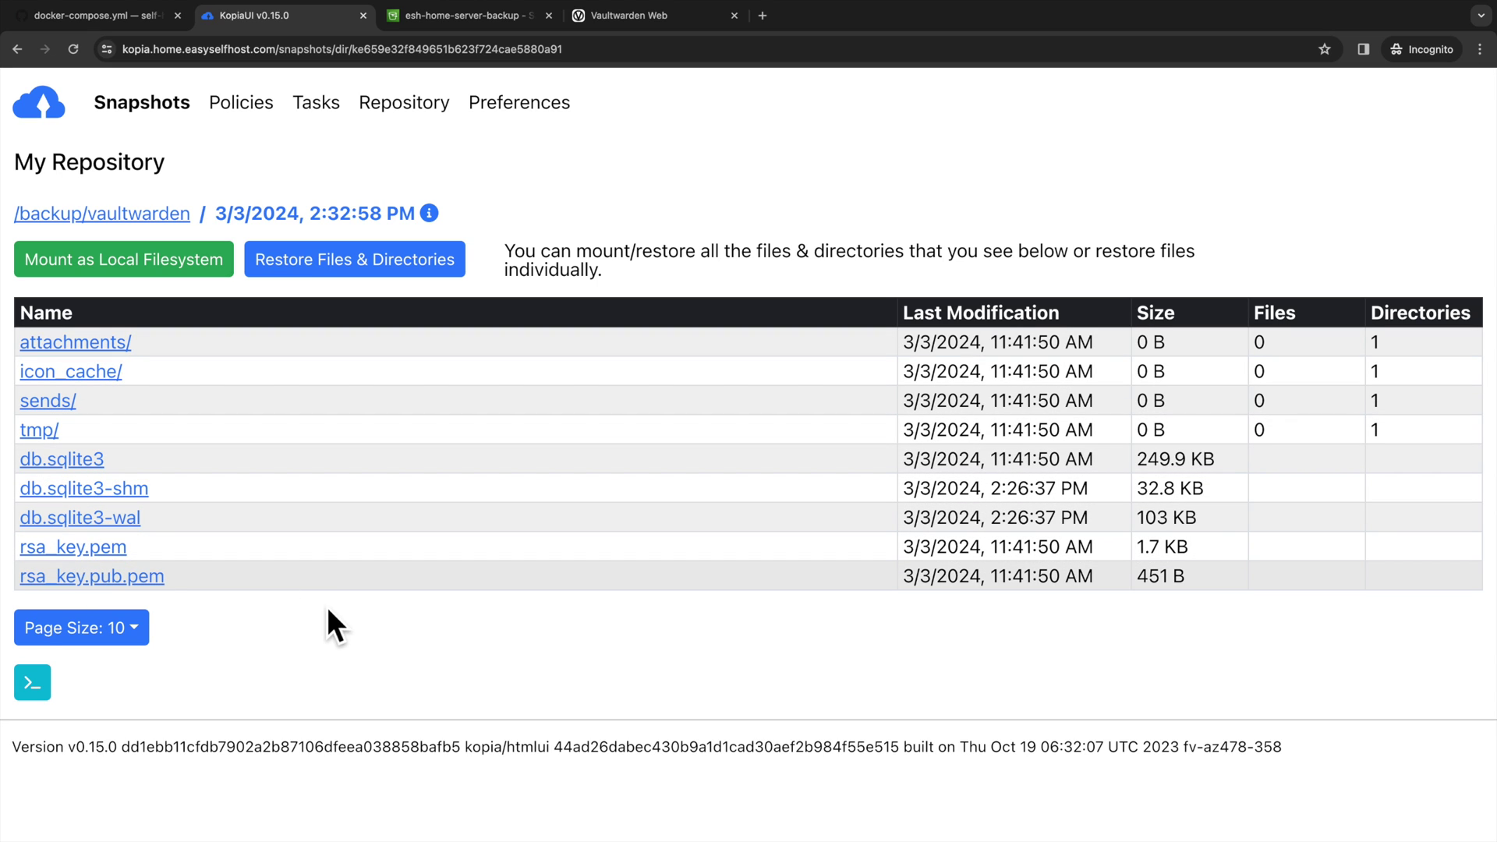
left_click(405, 265)
type("/e")
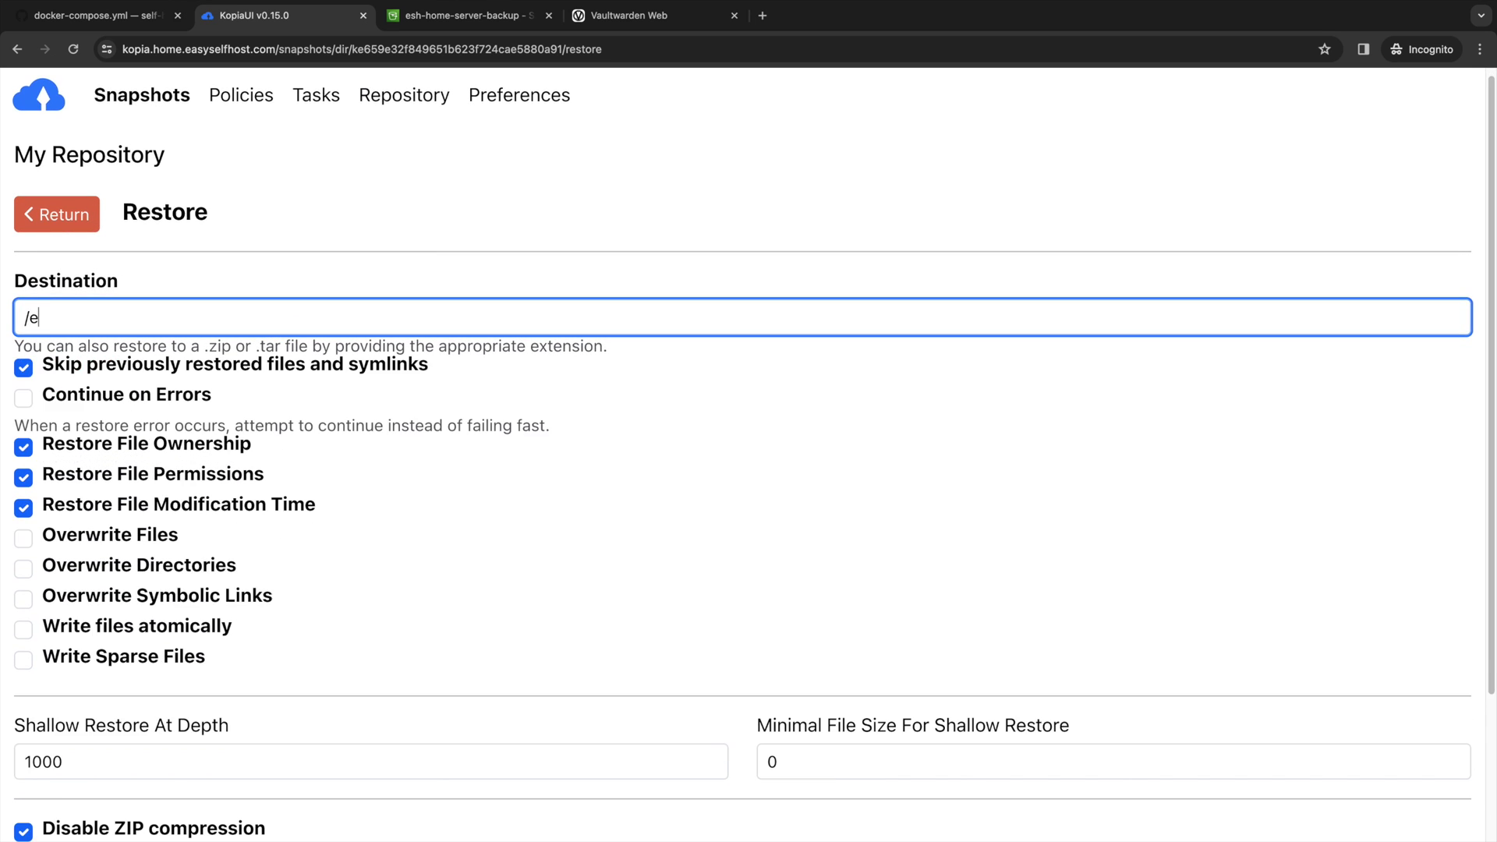
type("xport/vaultwarden")
scroll(237, 658, "down", 3)
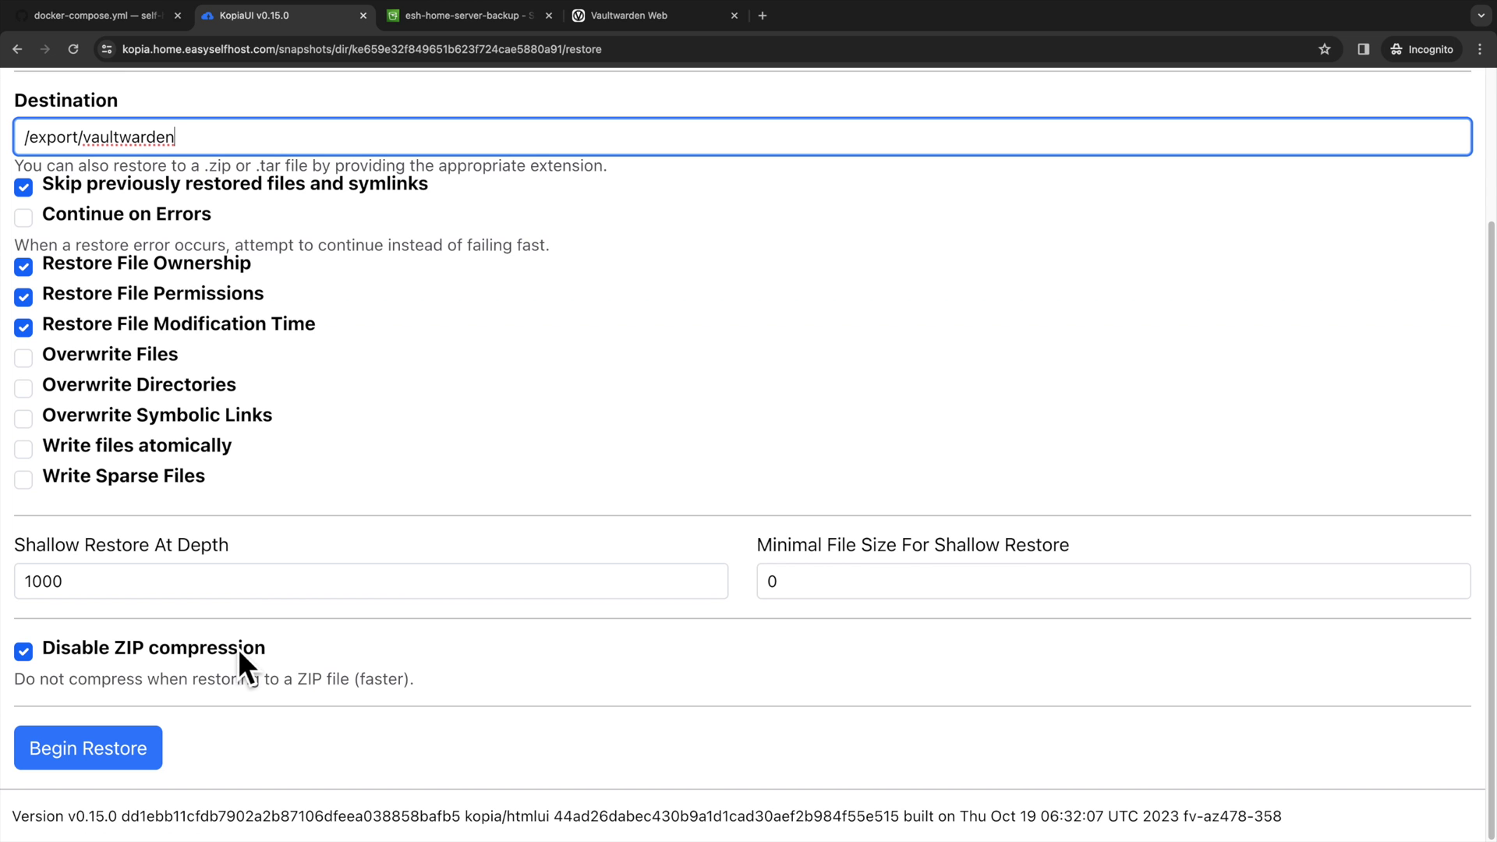
left_click(133, 760)
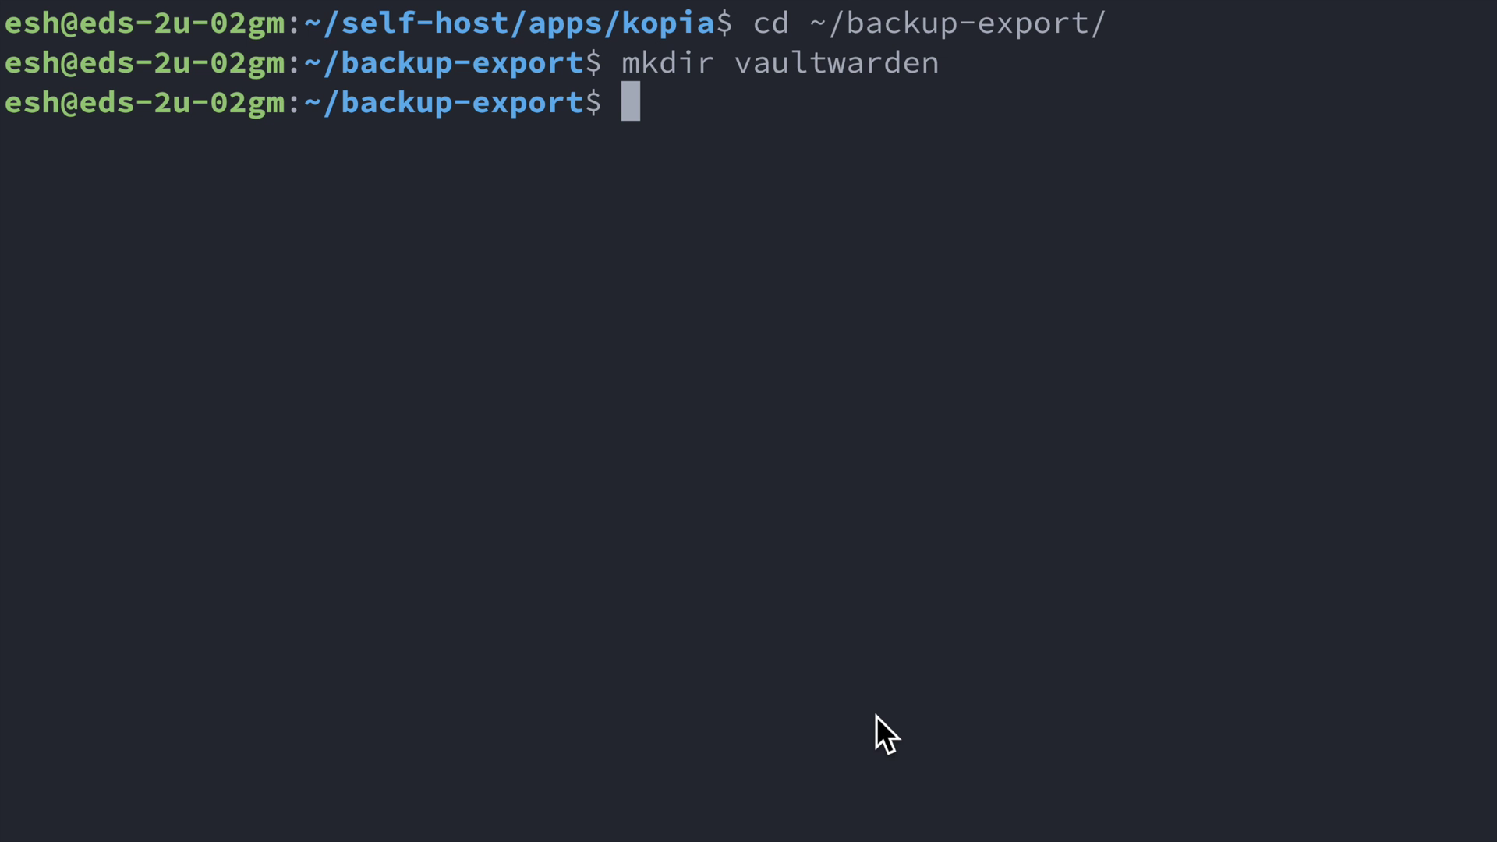
Step: Run 'ls vaultwarden/' to list restored files such as db.sqlite3, rsa_key.pem, attachments and sends
type("ls ")
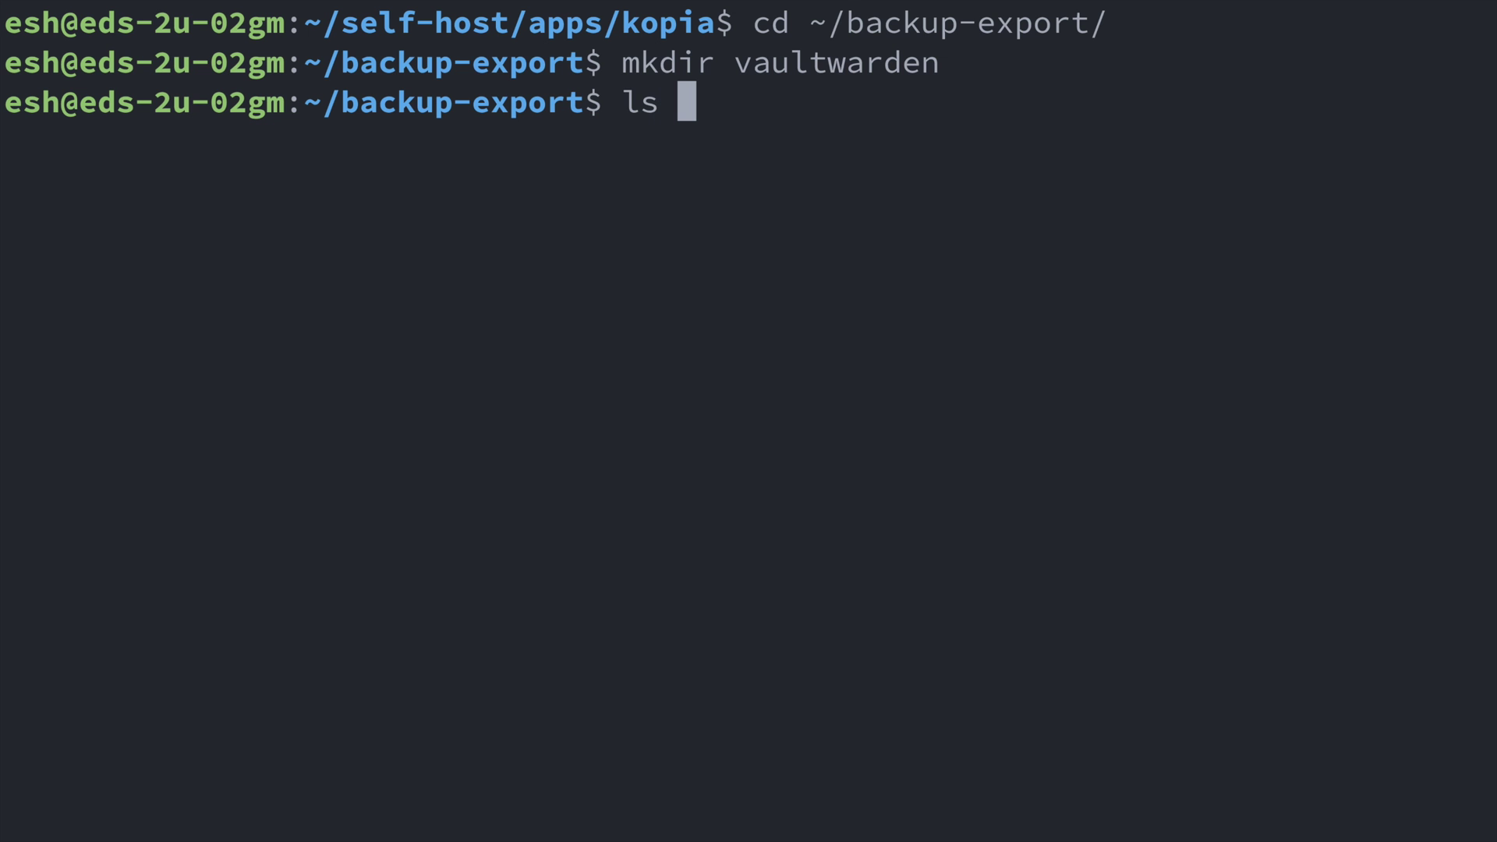
type("va")
key("Tab")
key("Return")
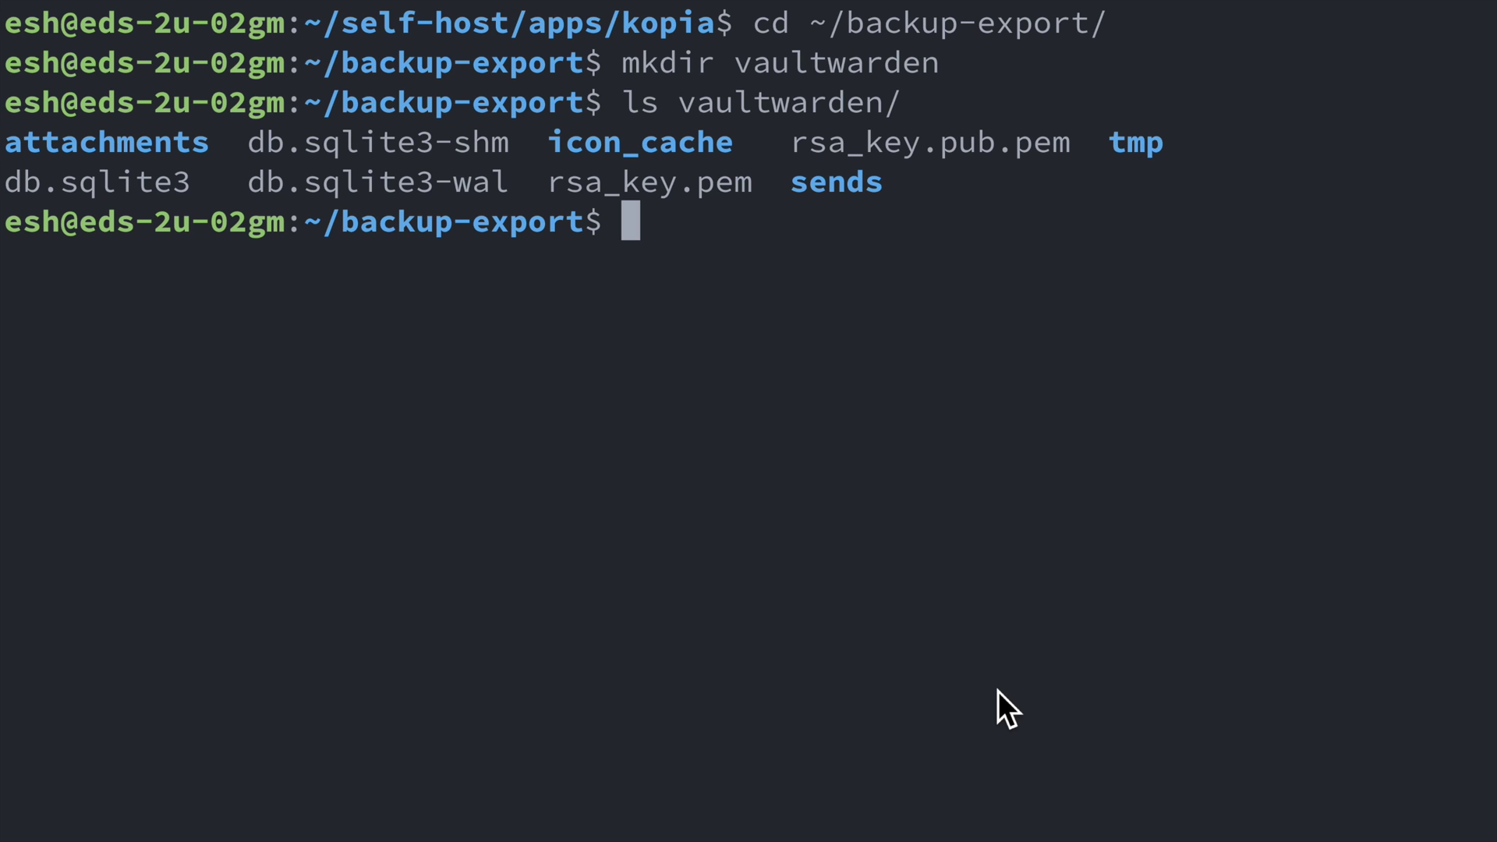